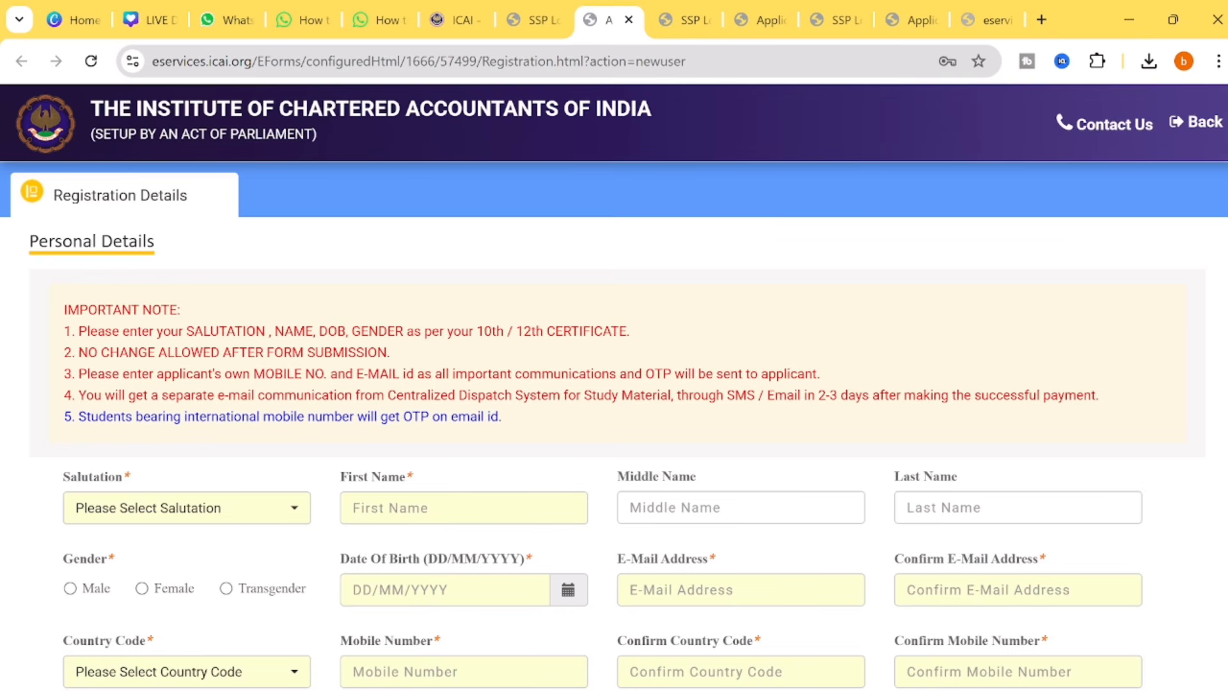
- Highlight the notes on matching certificate details, no later changes, and using your own contact details
{"action": "left_click_drag", "start_coordinate": [202, 331], "coordinate": [611, 332]}
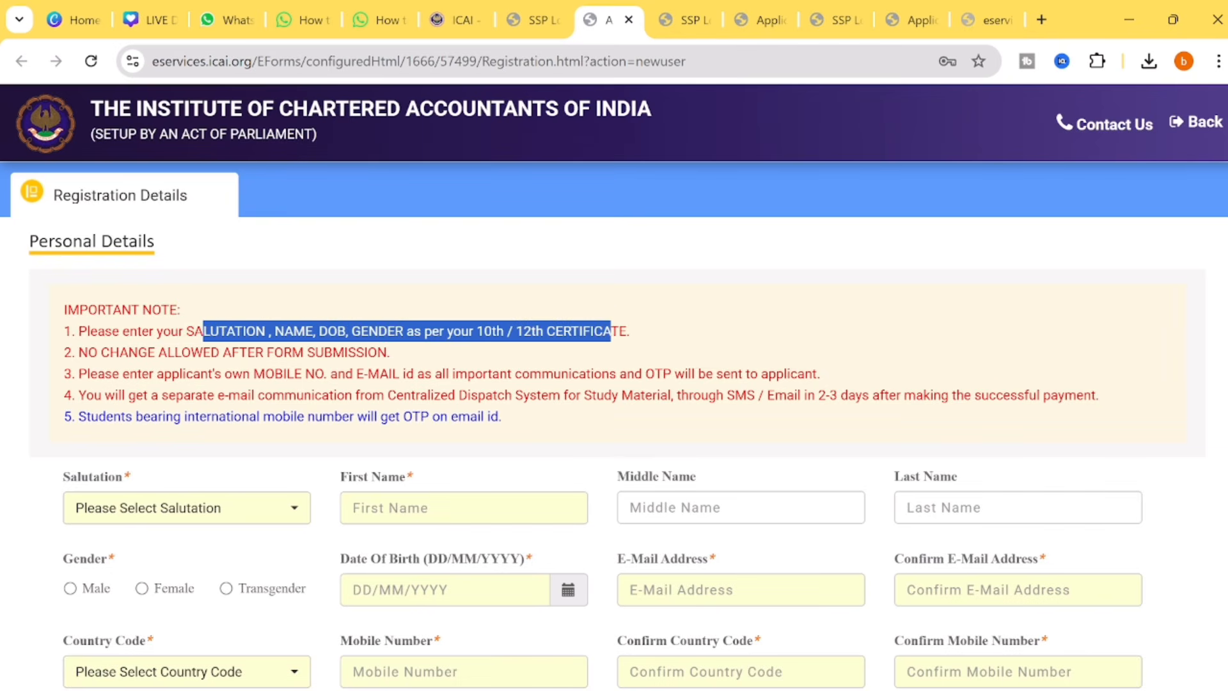
{"action": "left_click_drag", "start_coordinate": [129, 355], "coordinate": [387, 351]}
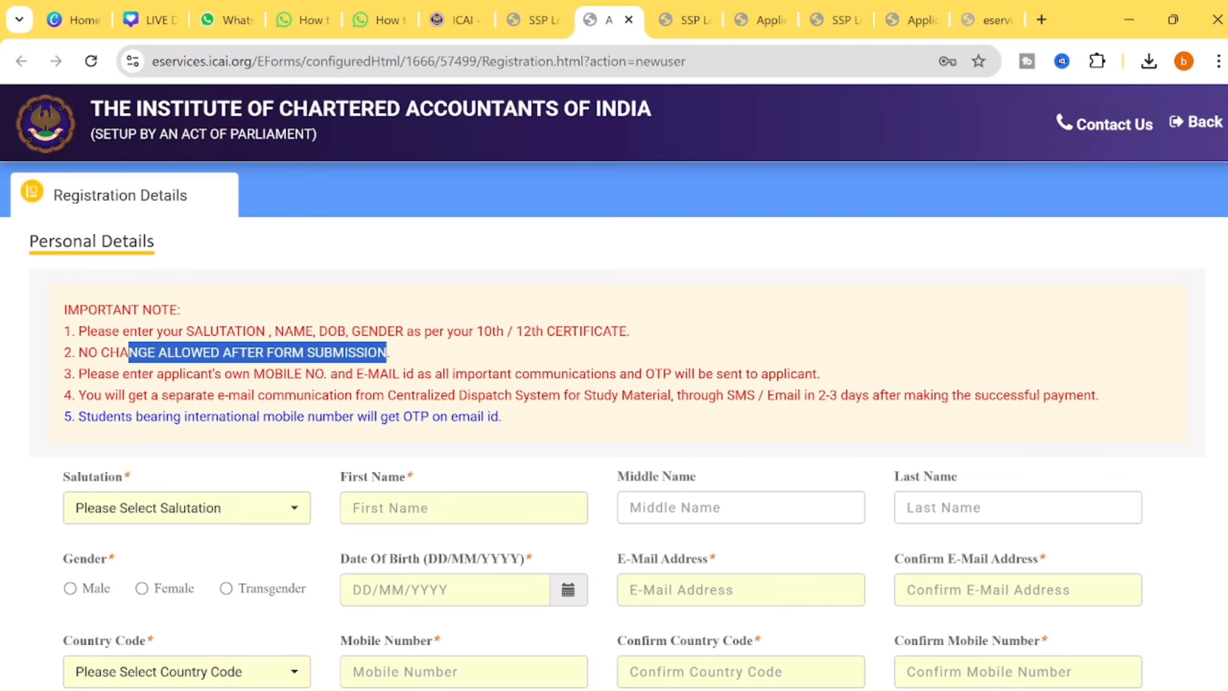
{"action": "left_click_drag", "start_coordinate": [78, 374], "coordinate": [396, 353]}
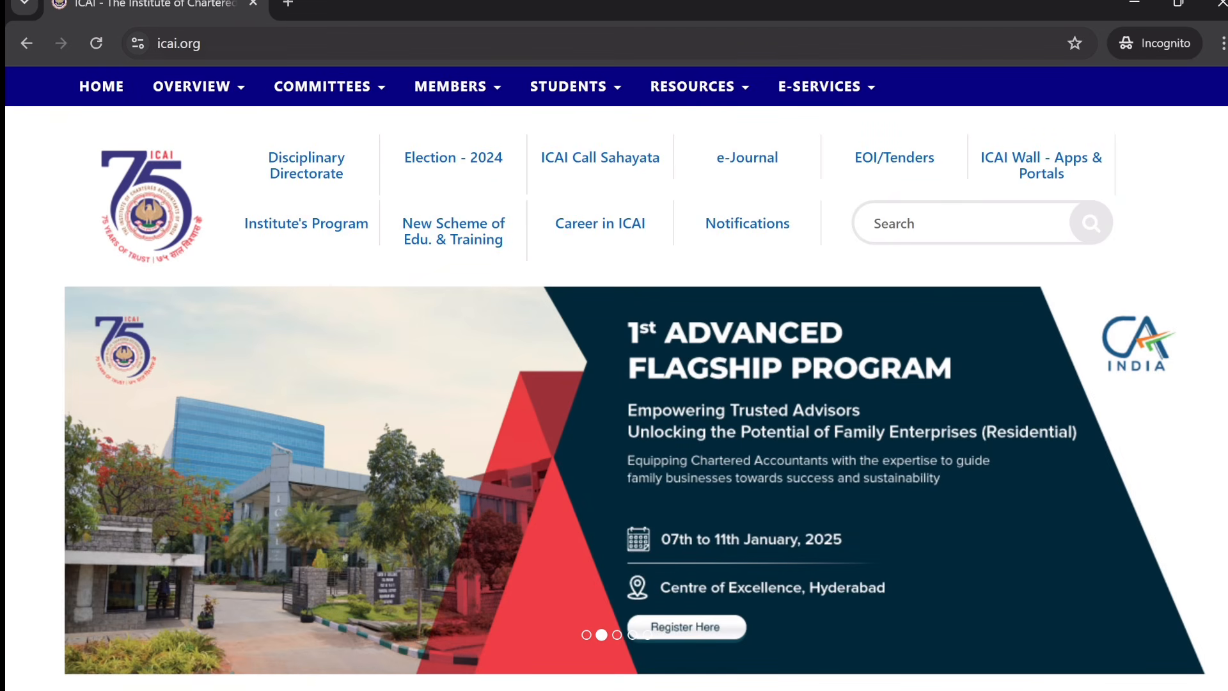
- Open the Self Service Portal and start registration as a first-time new student
{"action": "scroll", "coordinate": [891, 346], "scroll_direction": "down", "scroll_amount": 4}
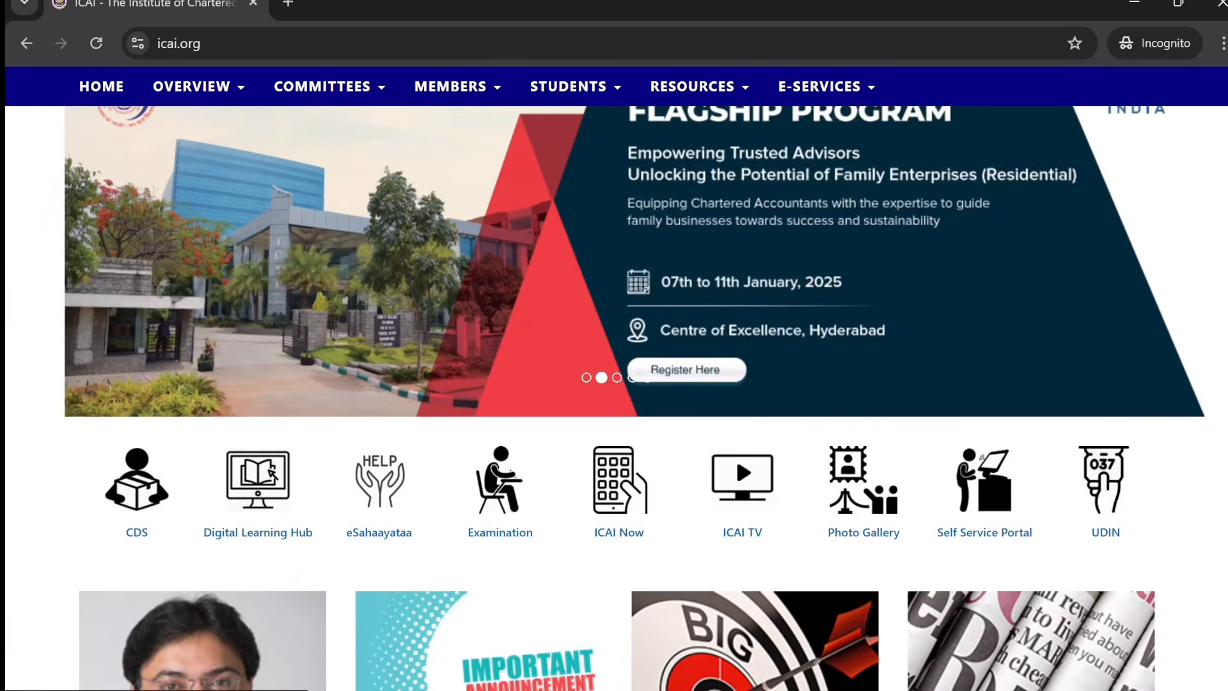
{"action": "scroll", "coordinate": [891, 345], "scroll_direction": "down", "scroll_amount": 3}
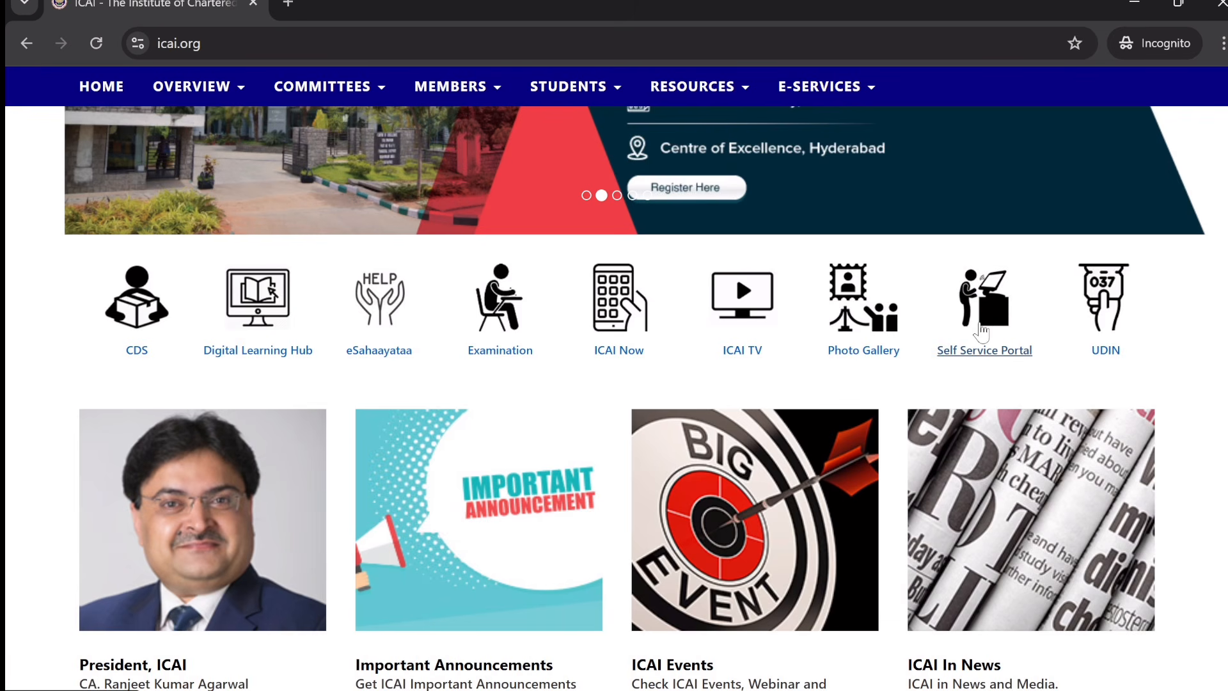
{"action": "left_click", "coordinate": [991, 329]}
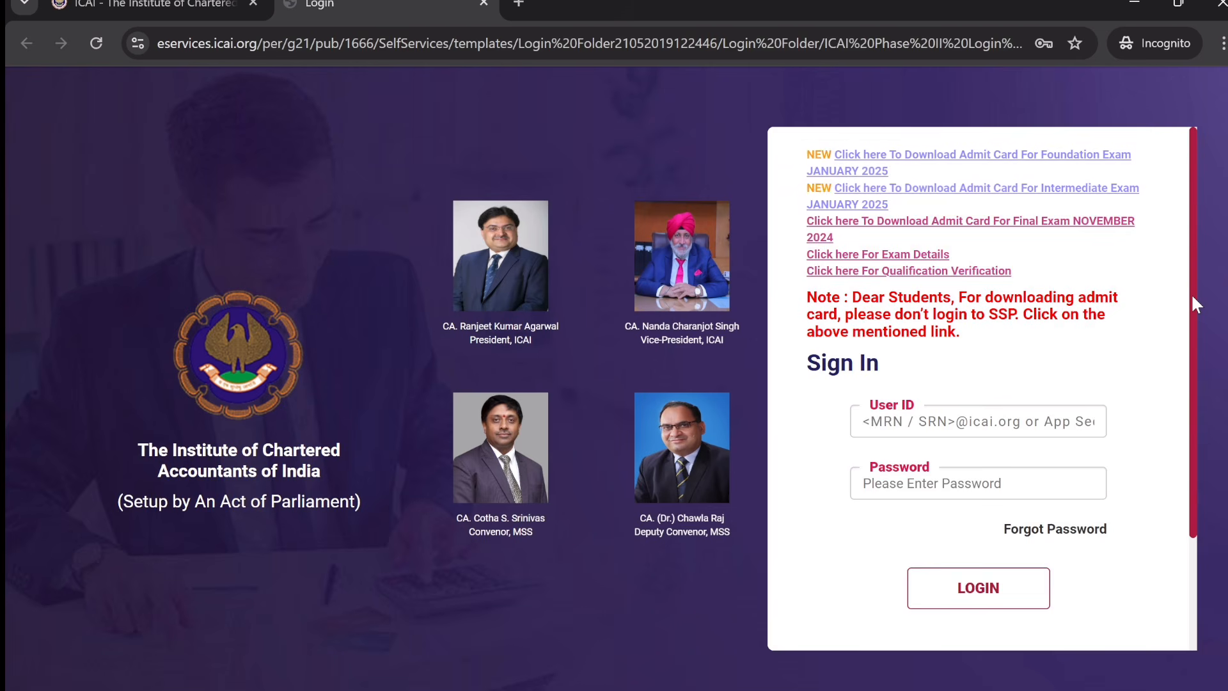
{"action": "left_click_drag", "start_coordinate": [1192, 298], "coordinate": [1192, 455]}
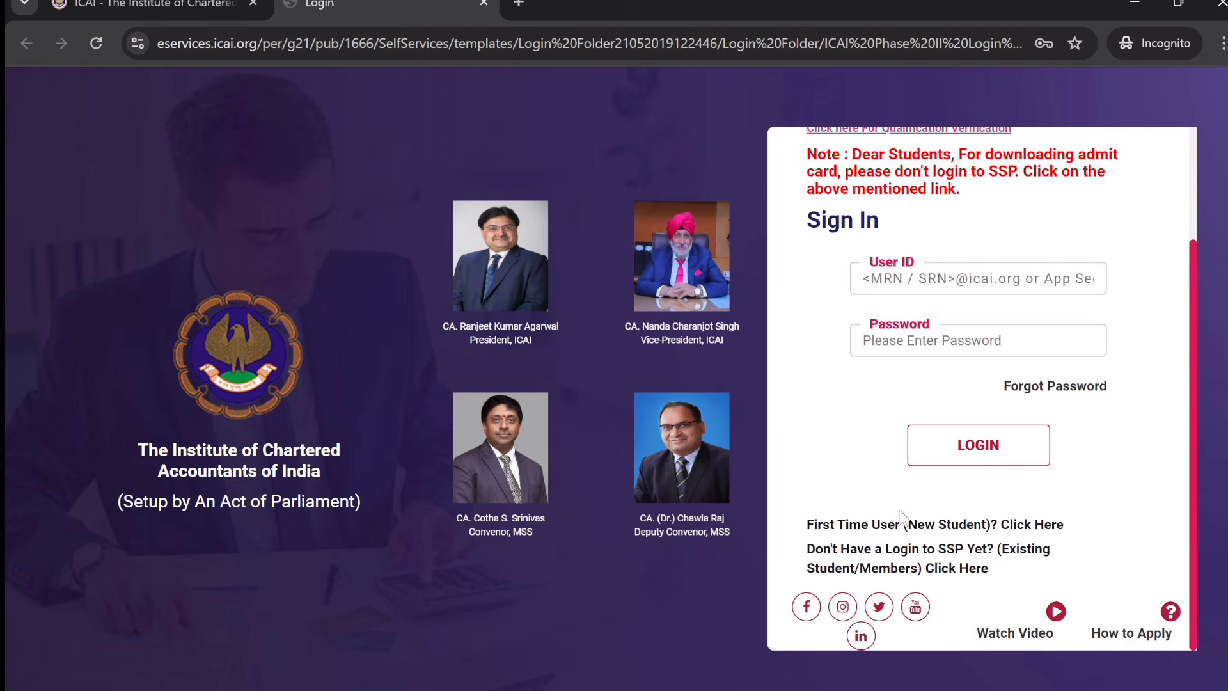
{"action": "left_click", "coordinate": [858, 529]}
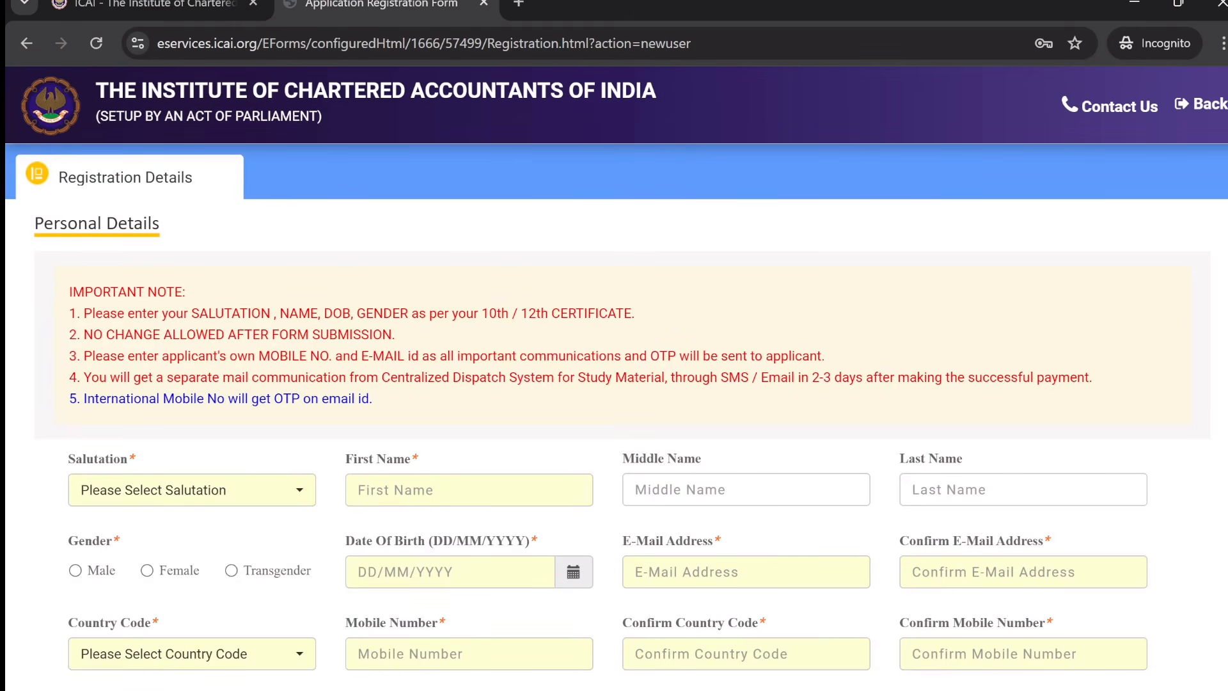
{"action": "scroll", "coordinate": [614, 416], "scroll_direction": "down", "scroll_amount": 1}
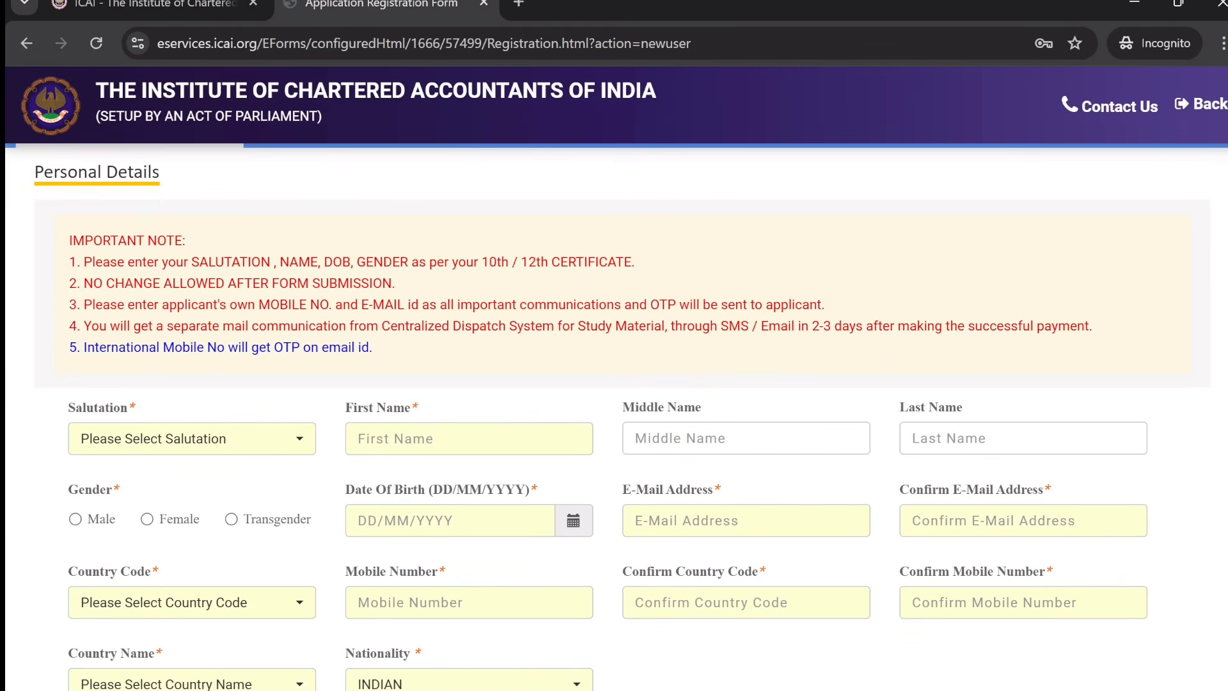
{"action": "left_click_drag", "start_coordinate": [135, 262], "coordinate": [636, 266]}
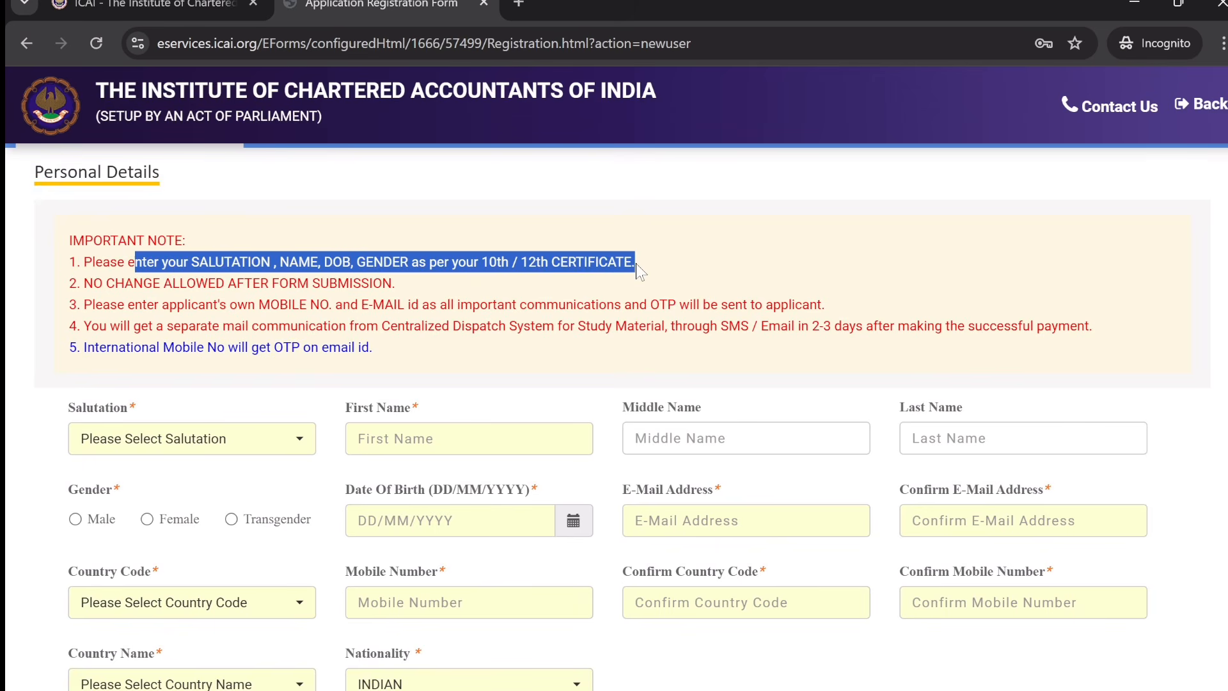
{"action": "left_click", "coordinate": [673, 277]}
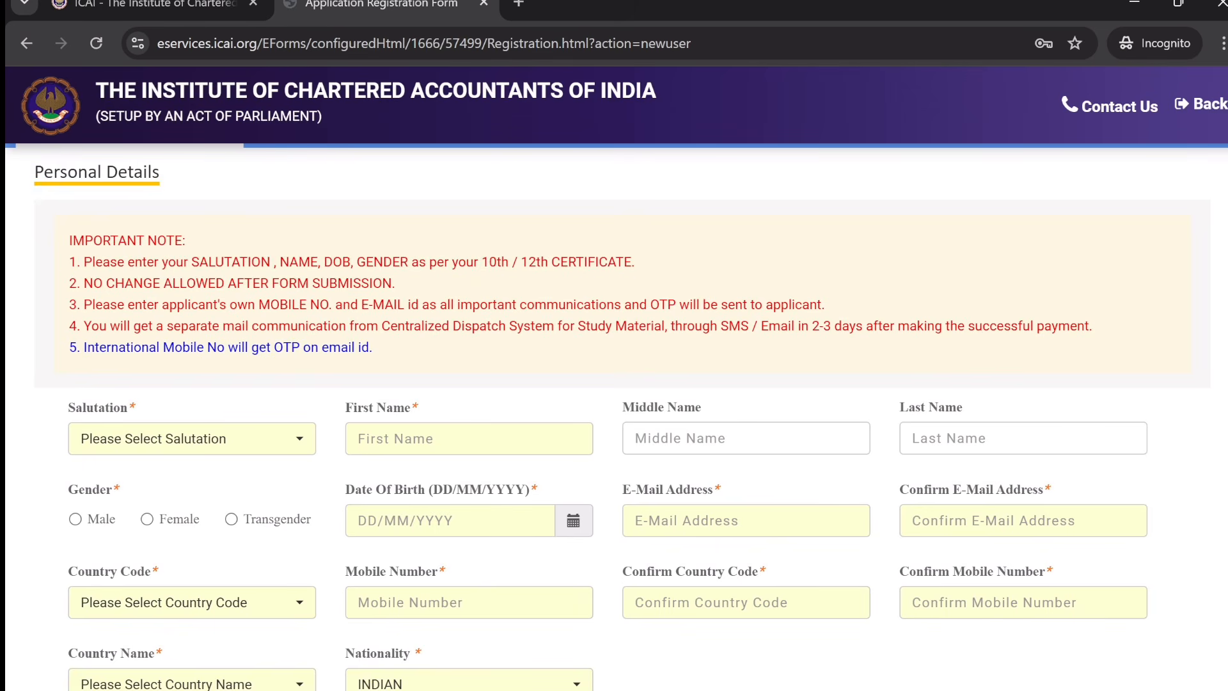
{"action": "left_click_drag", "start_coordinate": [78, 283], "coordinate": [419, 283]}
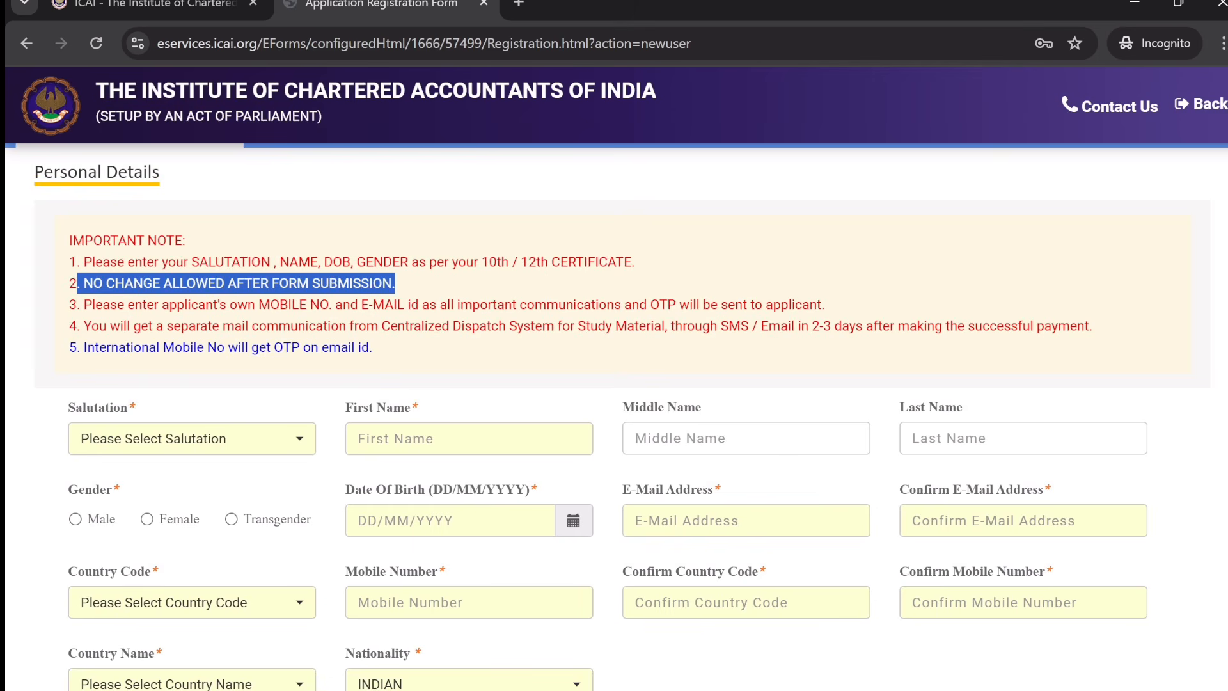
{"action": "left_click", "coordinate": [430, 295]}
{"action": "left_click_drag", "start_coordinate": [102, 305], "coordinate": [825, 304]}
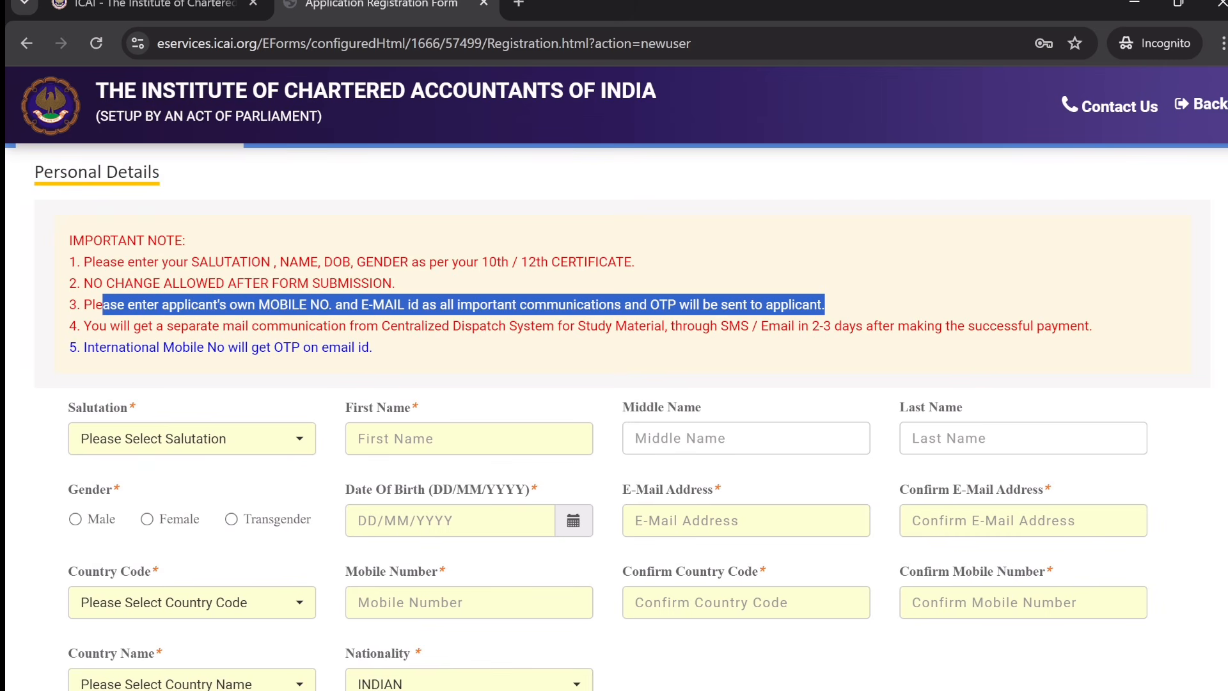
{"action": "left_click", "coordinate": [910, 276]}
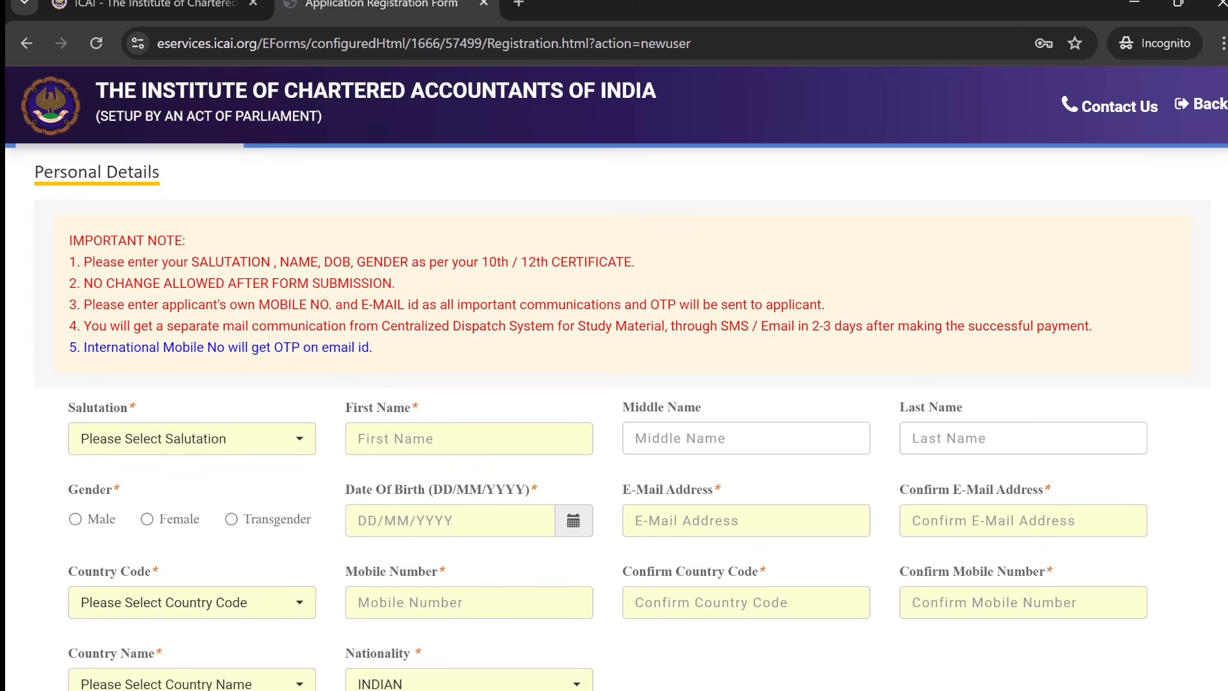
{"action": "left_click_drag", "start_coordinate": [84, 326], "coordinate": [1085, 325]}
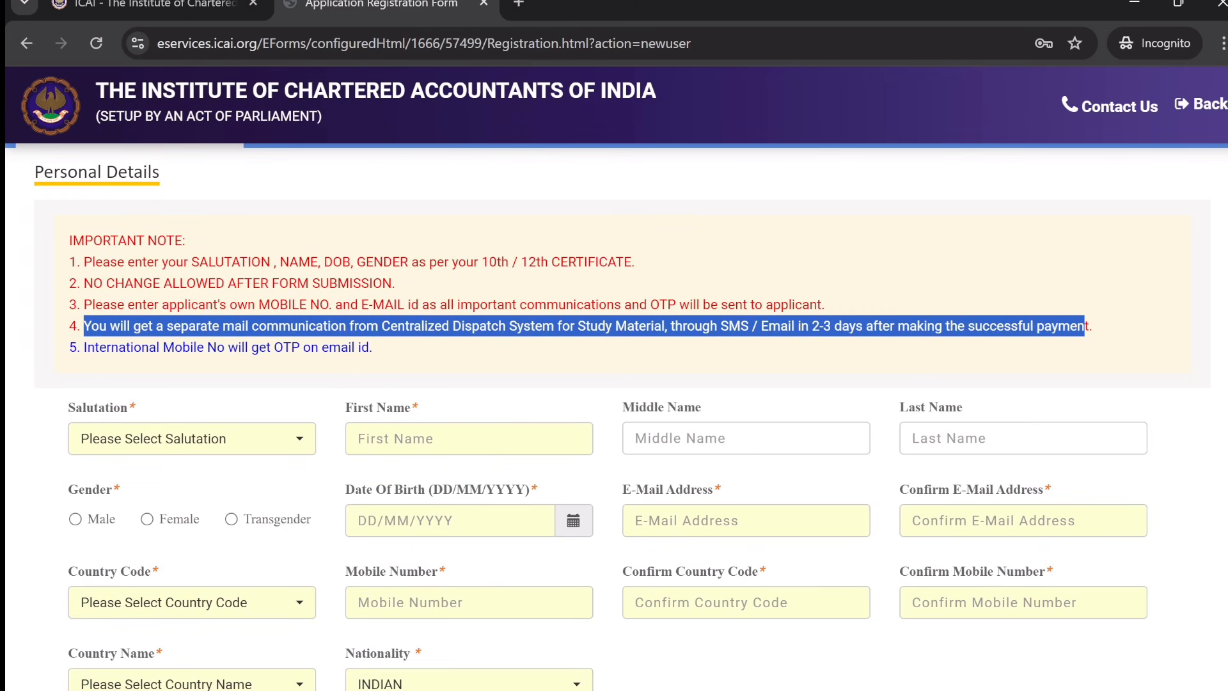
{"action": "left_click", "coordinate": [1112, 349]}
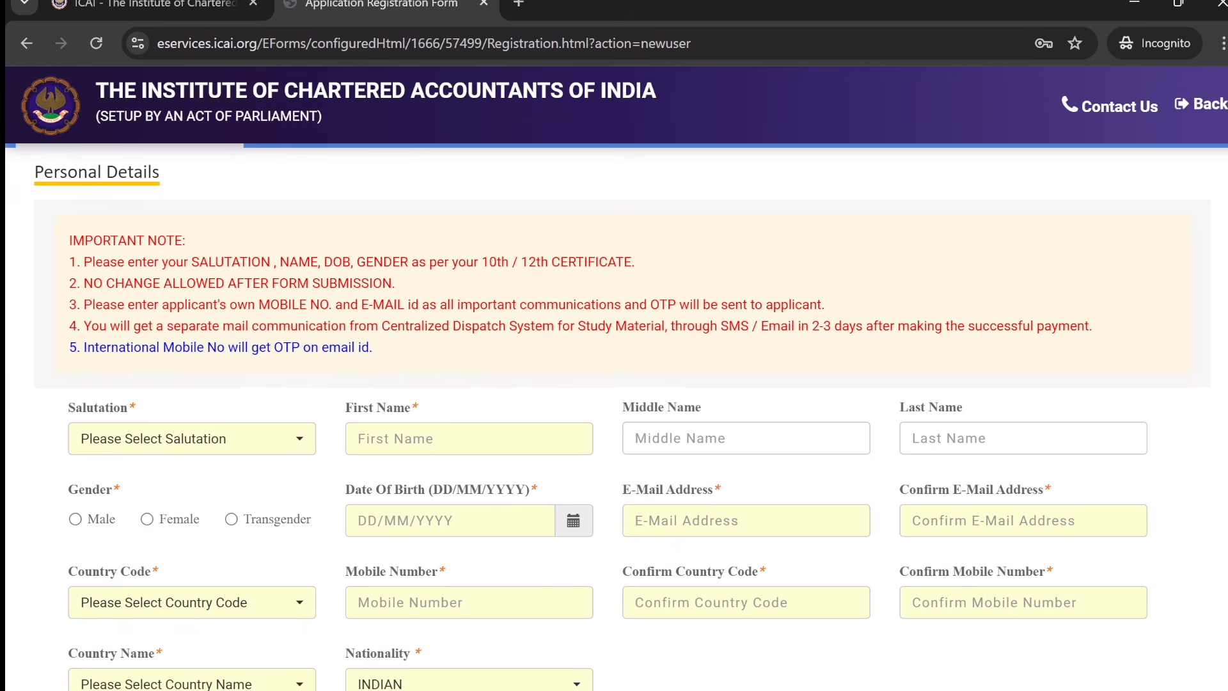
{"action": "scroll", "coordinate": [860, 251], "scroll_direction": "down", "scroll_amount": 3}
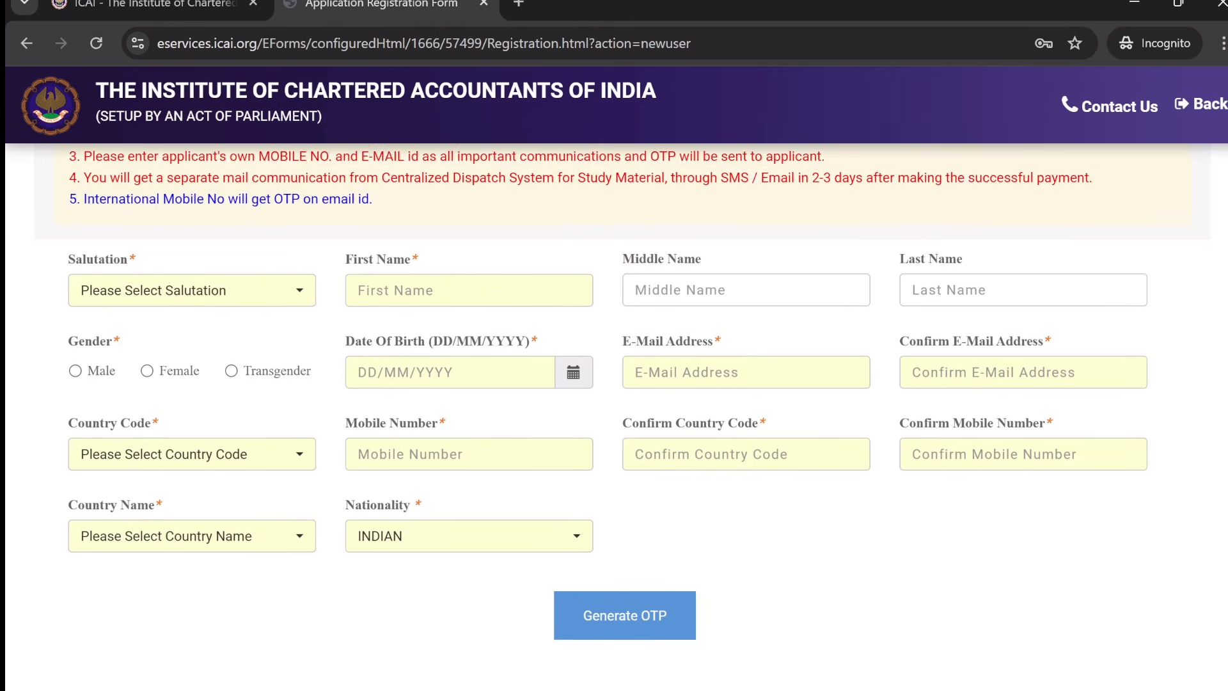
- Set salutation Mr., enter the applicant's first and last names, and select Male gender
{"action": "left_click", "coordinate": [298, 282]}
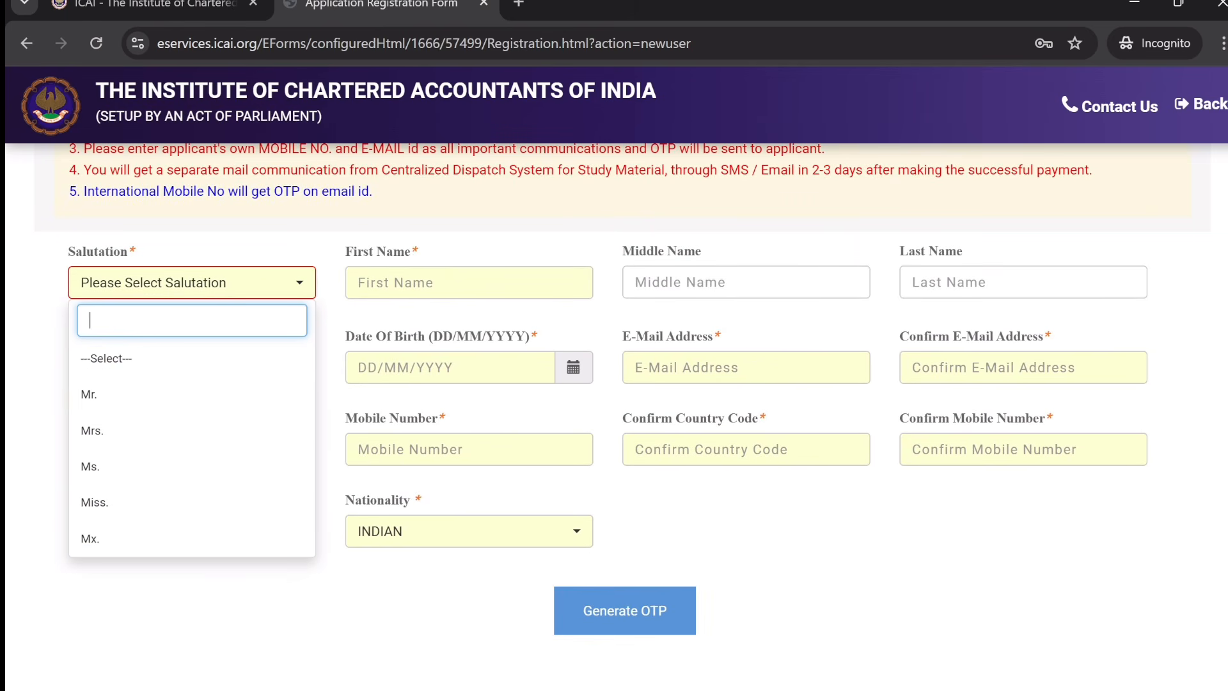
{"action": "left_click", "coordinate": [124, 402]}
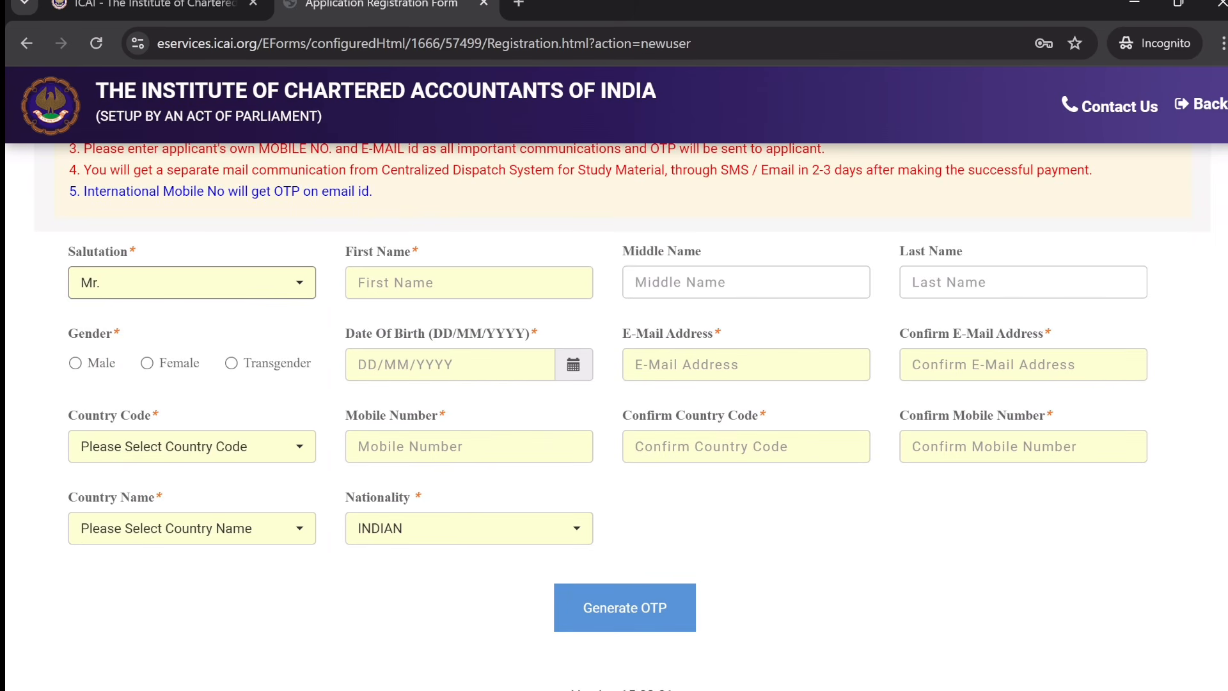
{"action": "key", "text": "Tab"}
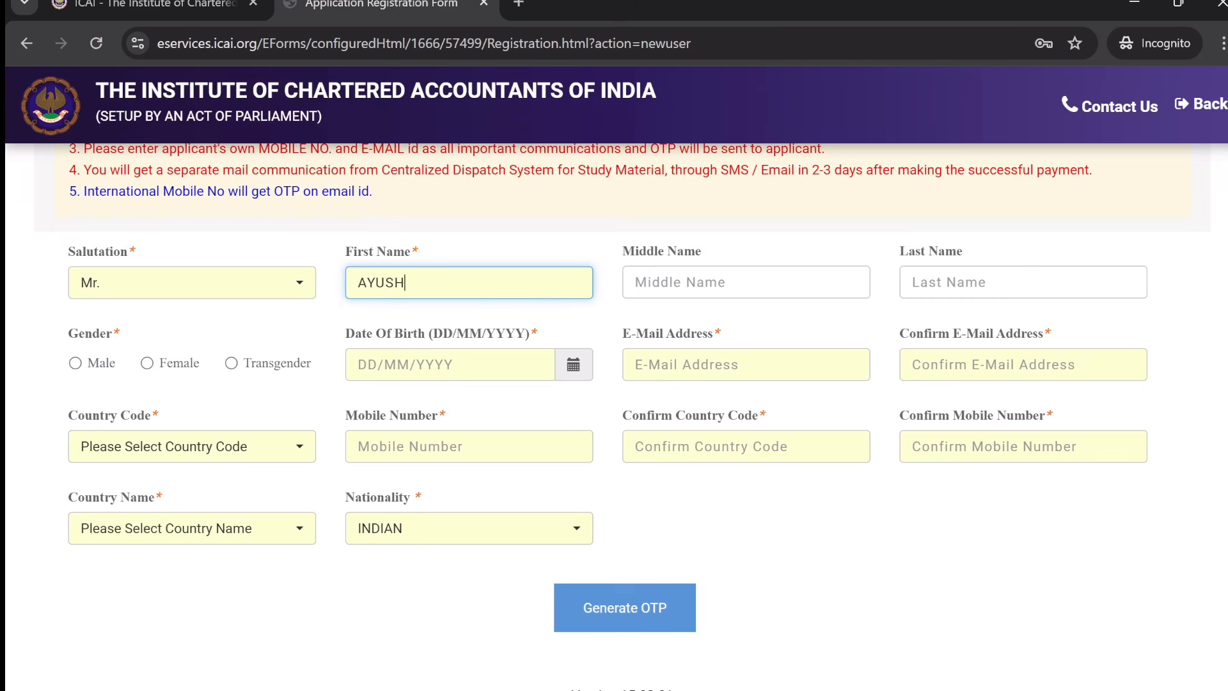
{"action": "left_click", "coordinate": [959, 282]}
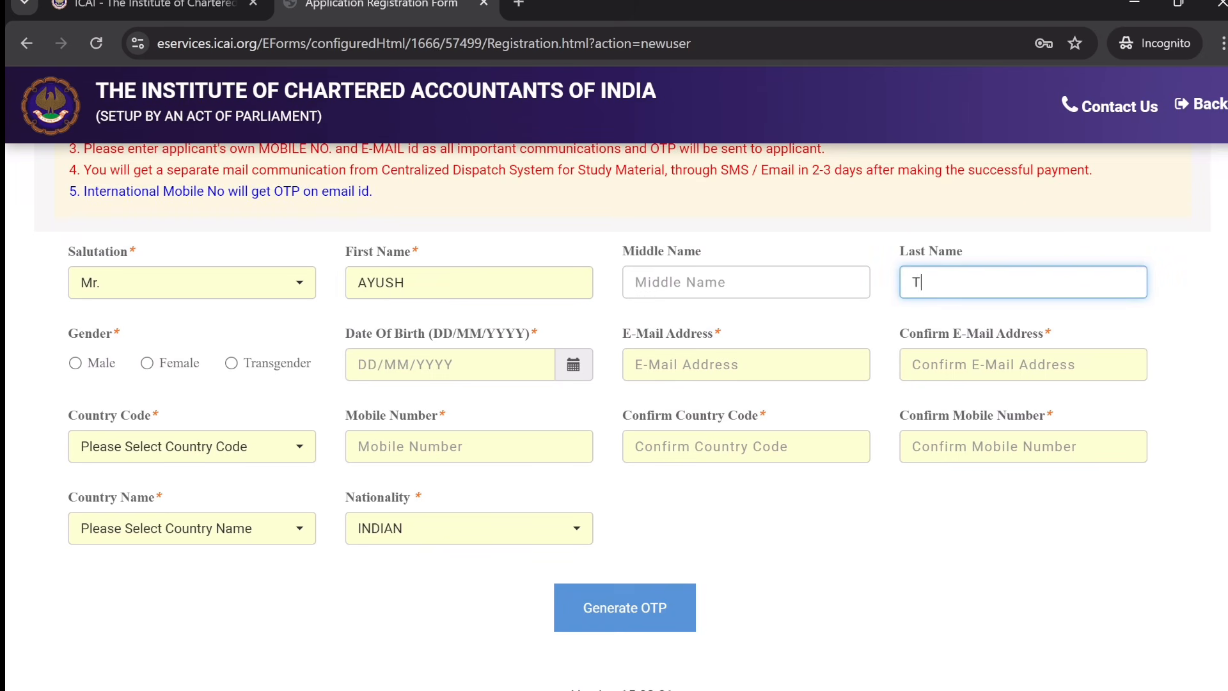
{"action": "left_click", "coordinate": [75, 363]}
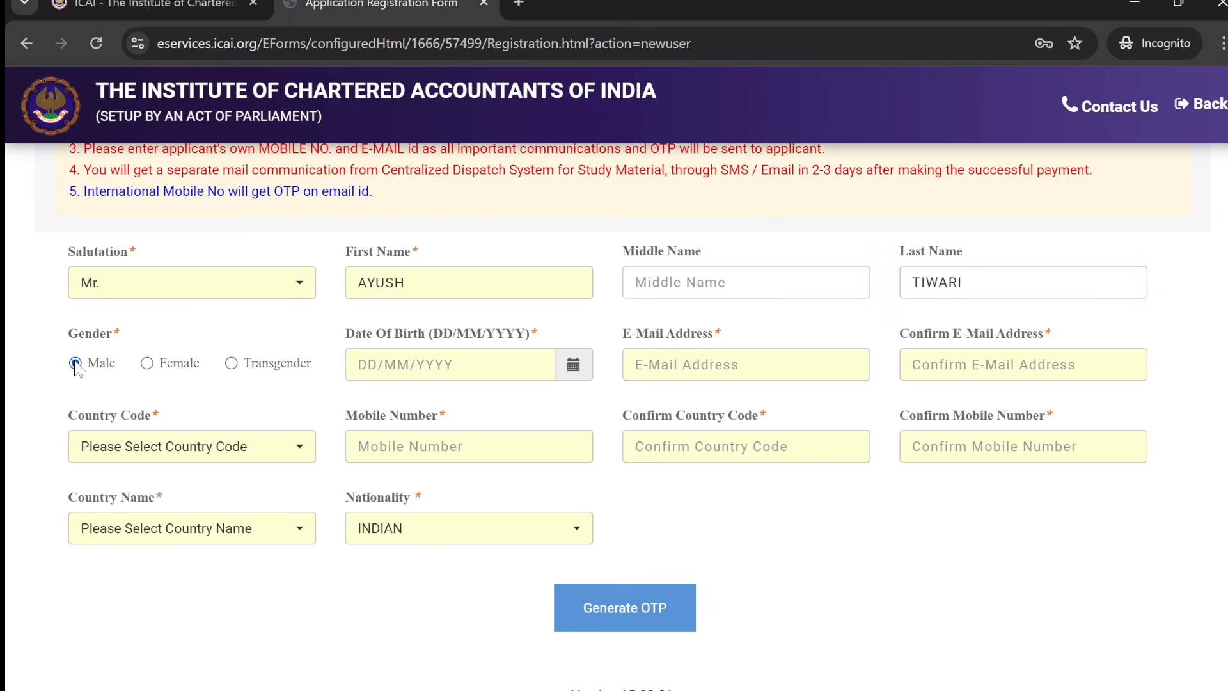
- Pick 02/05/2001 as the date of birth using the calendar's year and month views
{"action": "left_click", "coordinate": [576, 369]}
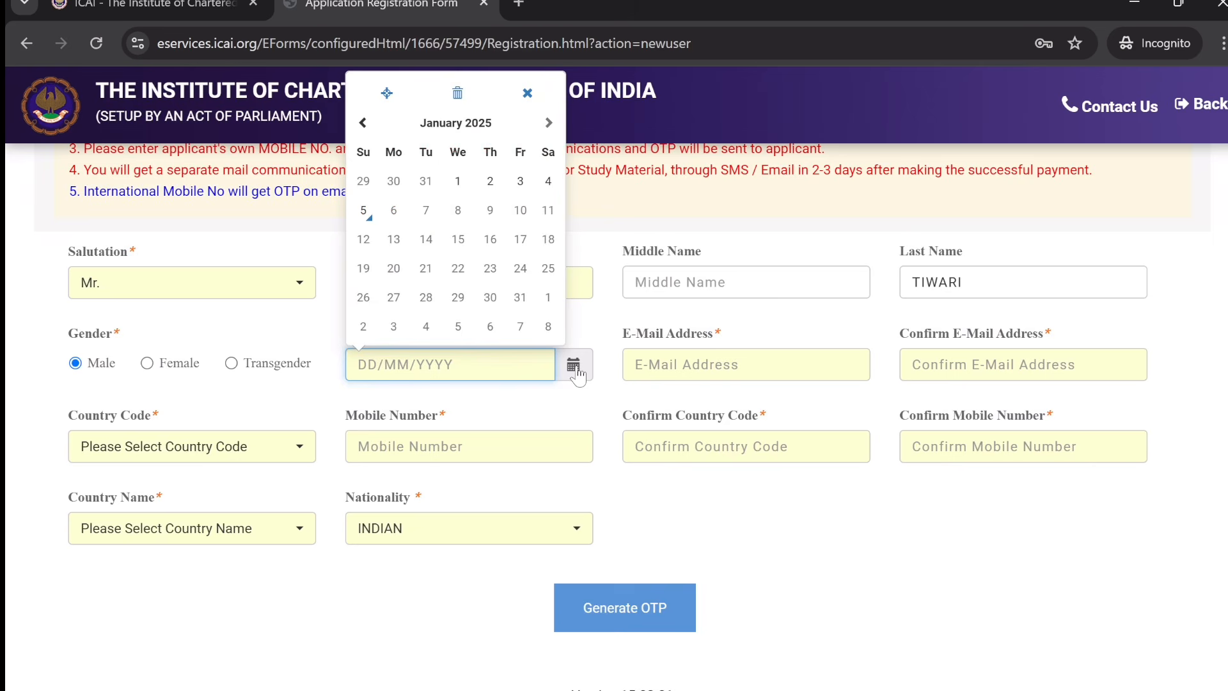
{"action": "left_click", "coordinate": [467, 116]}
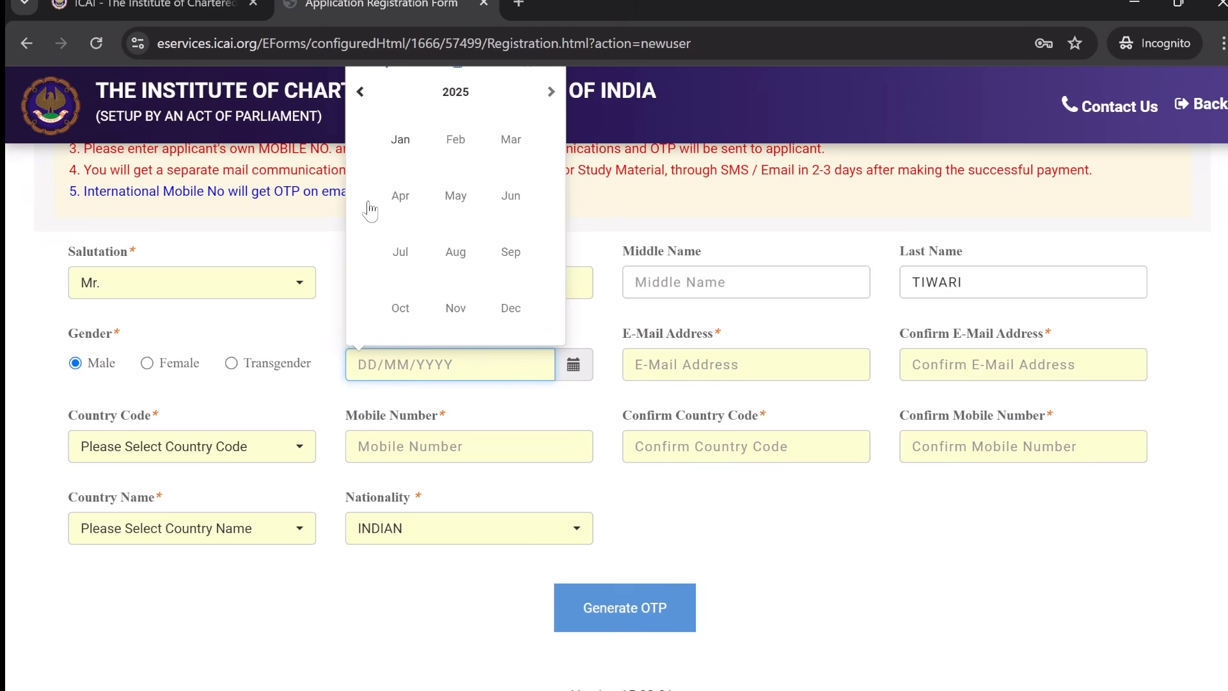
{"action": "left_click", "coordinate": [456, 106]}
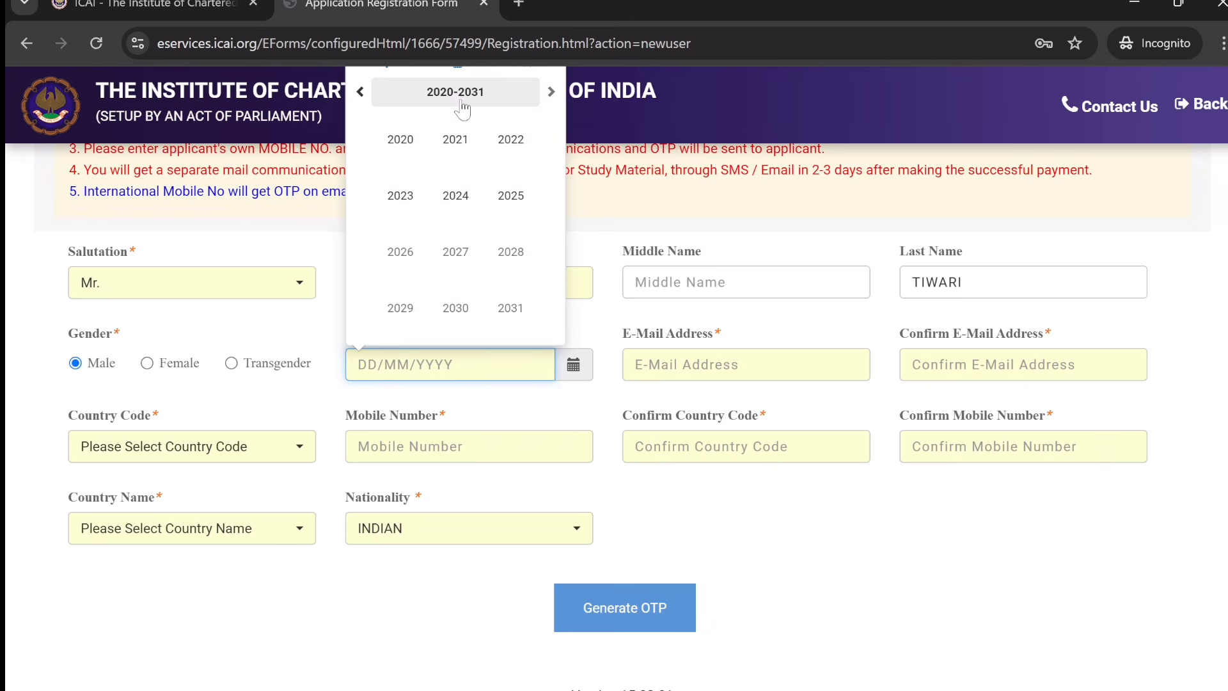
{"action": "left_click", "coordinate": [360, 93]}
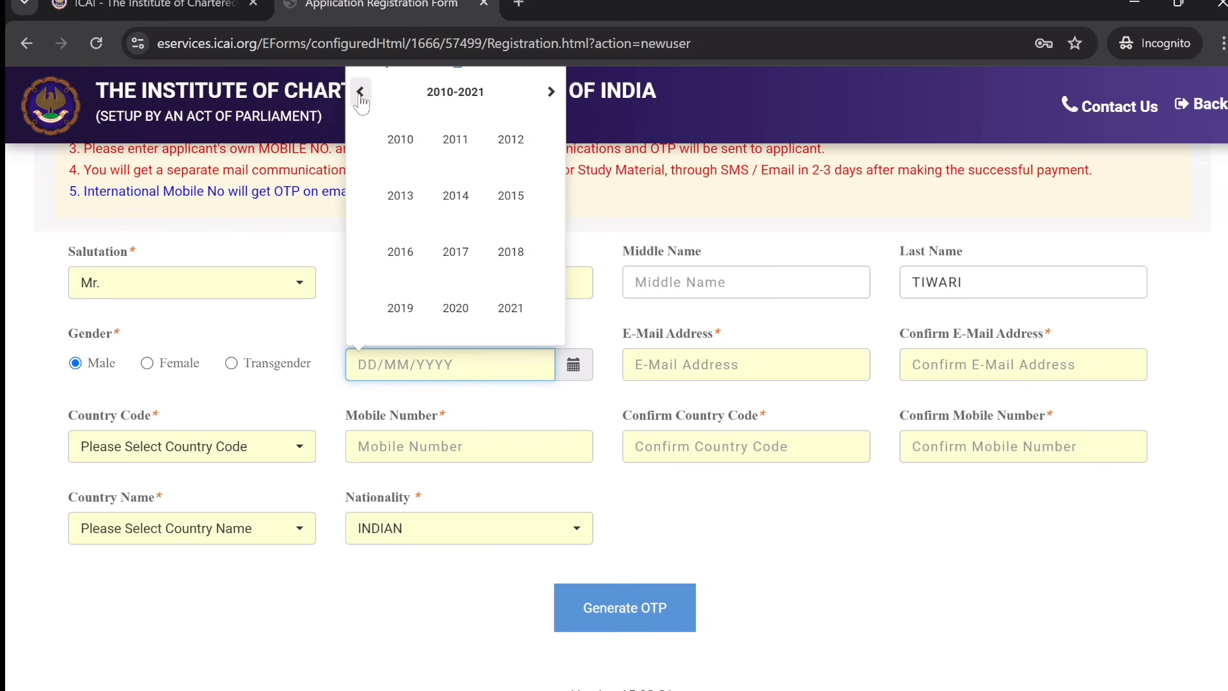
{"action": "left_click", "coordinate": [361, 96]}
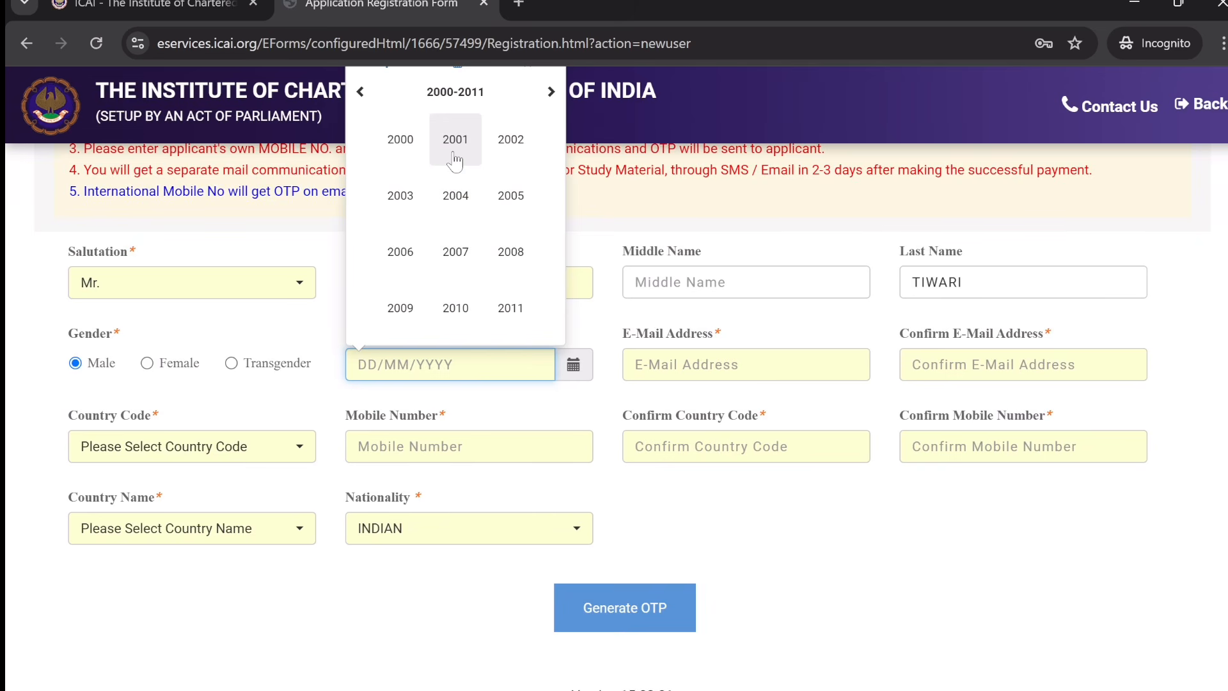
{"action": "left_click", "coordinate": [455, 160]}
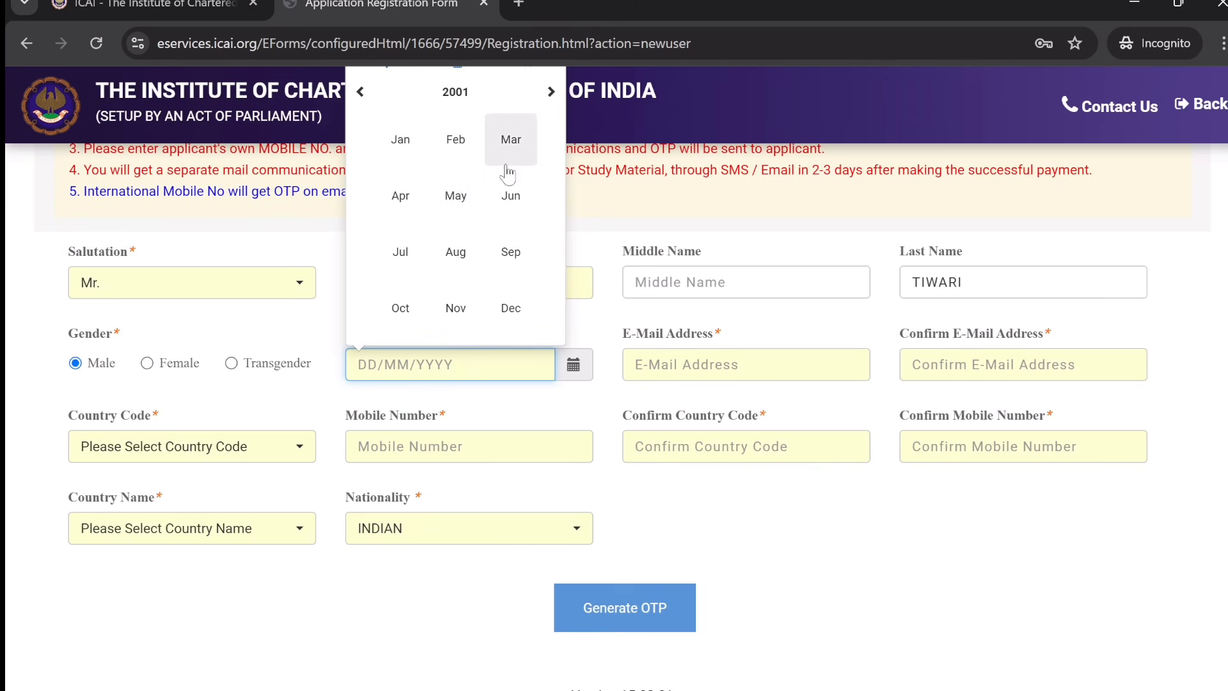
{"action": "left_click", "coordinate": [456, 199]}
{"action": "left_click", "coordinate": [458, 182]}
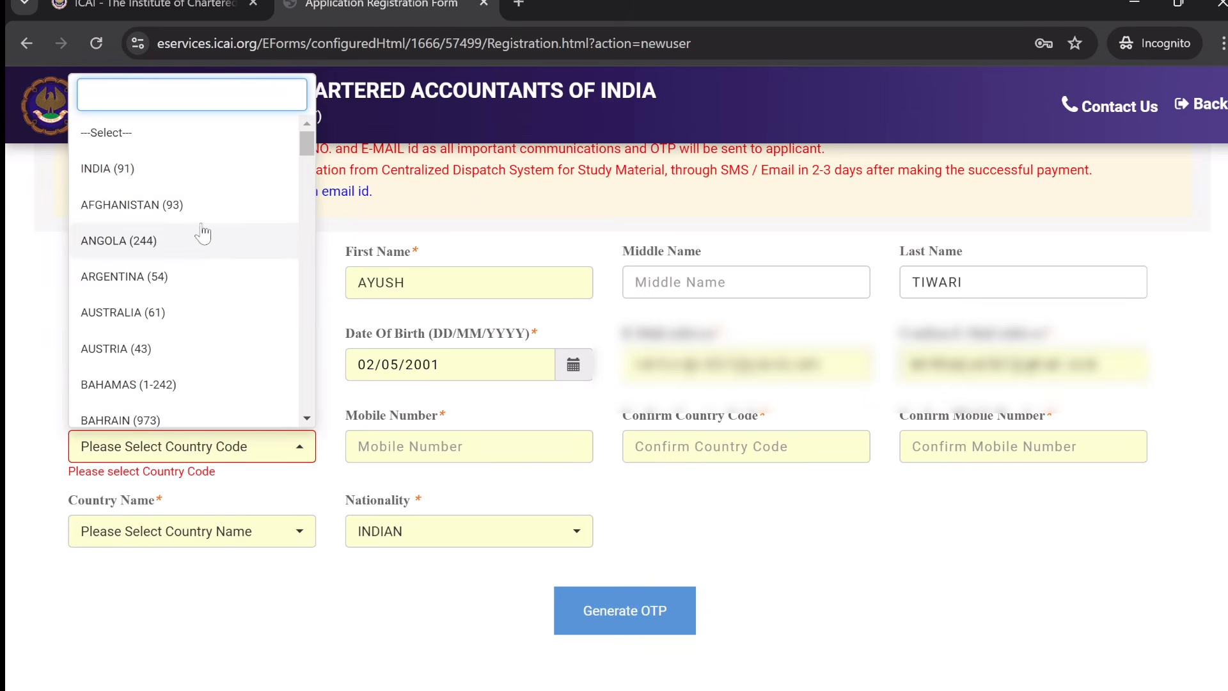
- Choose INDIA (91) as the country code and enter the applicant's mobile number
{"action": "left_click", "coordinate": [186, 171]}
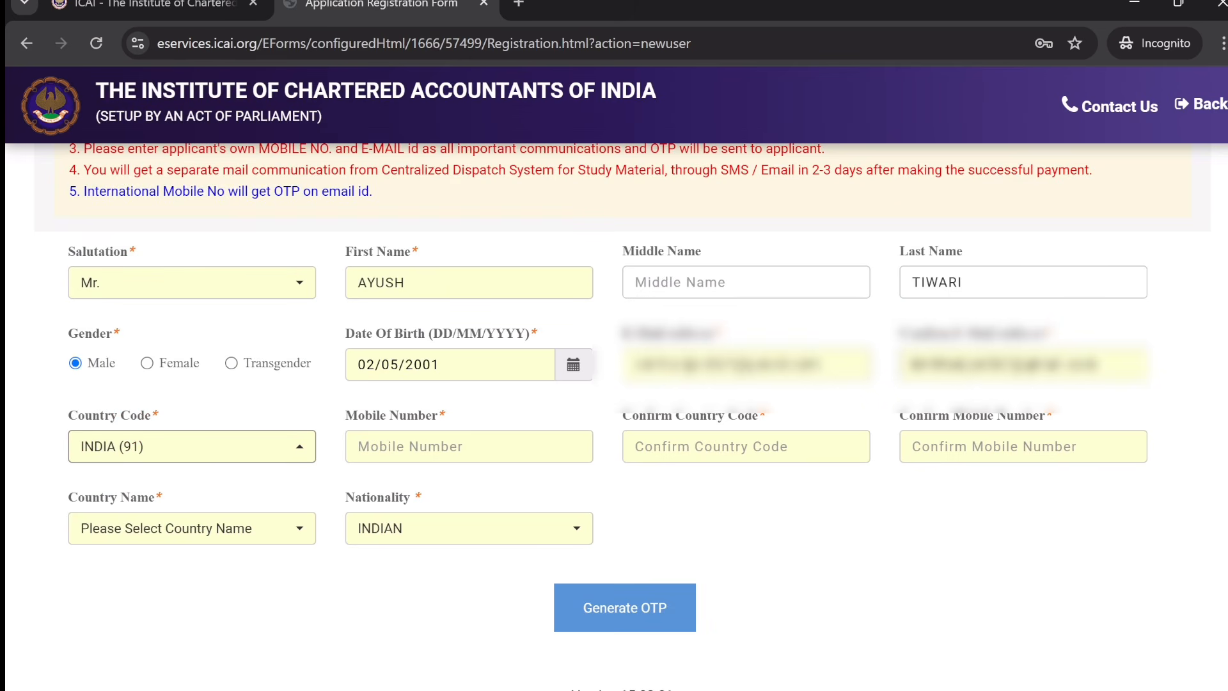
{"action": "left_click", "coordinate": [469, 446]}
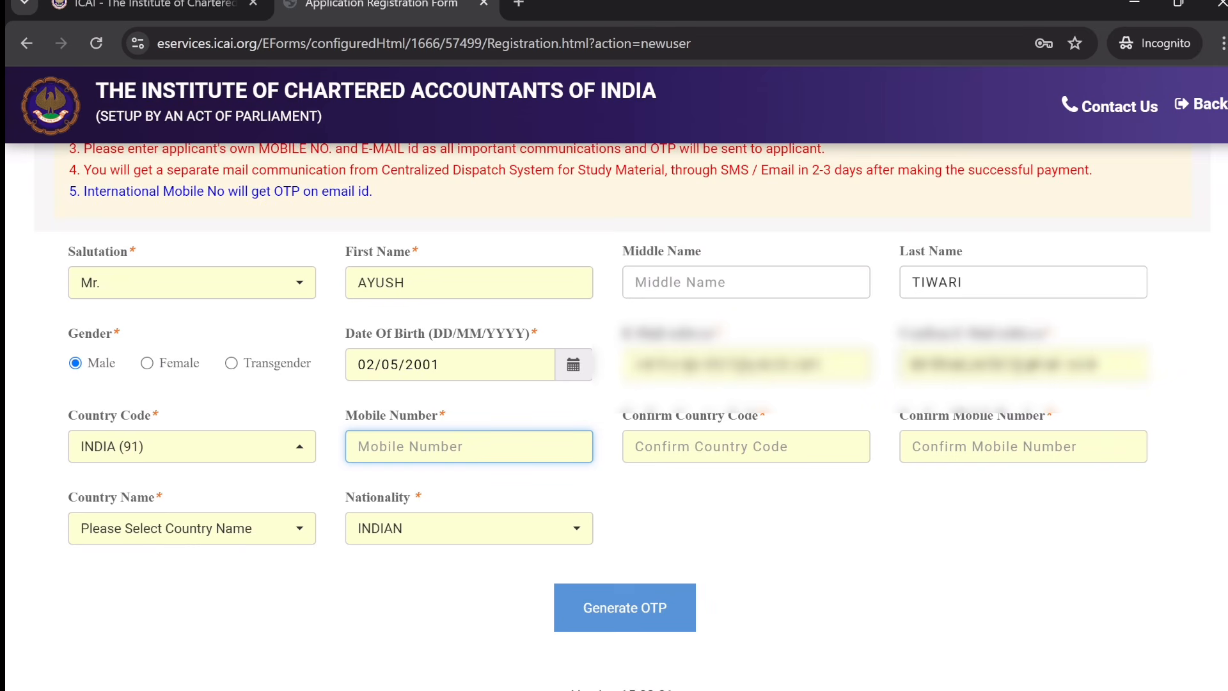
{"action": "type", "text": "83"}
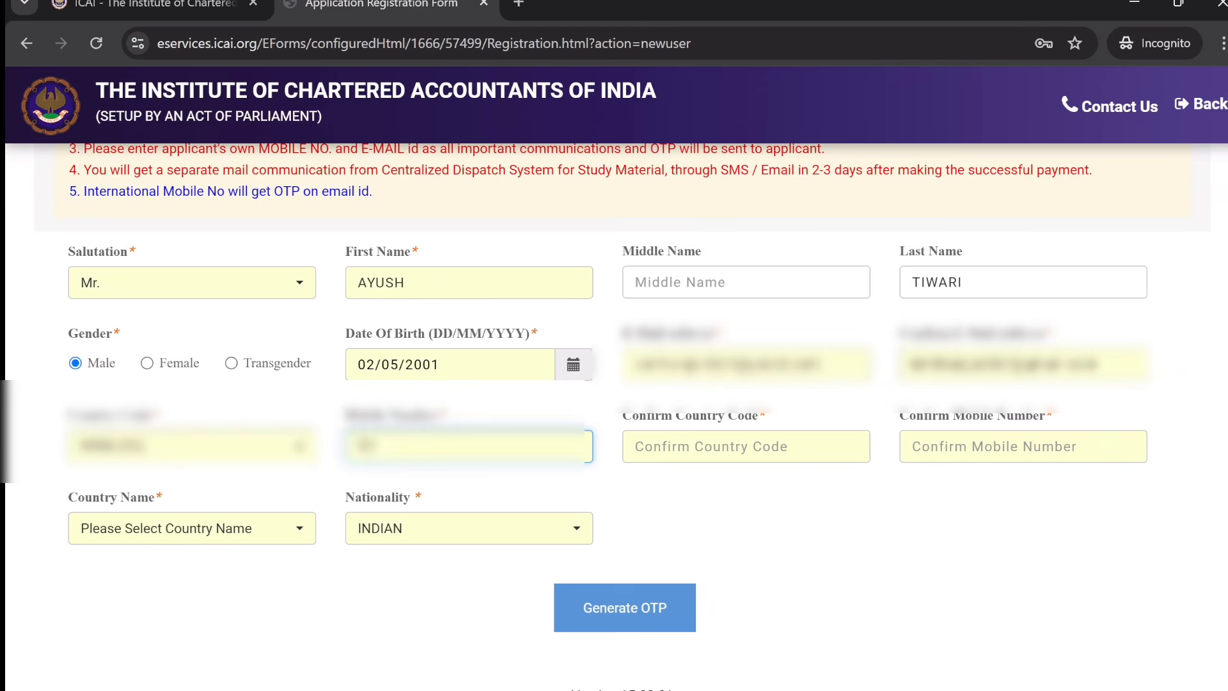
{"action": "type", "text": "••"}
{"action": "key", "text": "BackSpace"}
{"action": "type", "text": "•••"}
{"action": "key", "text": "BackSpace"}
{"action": "type", "text": "•••"}
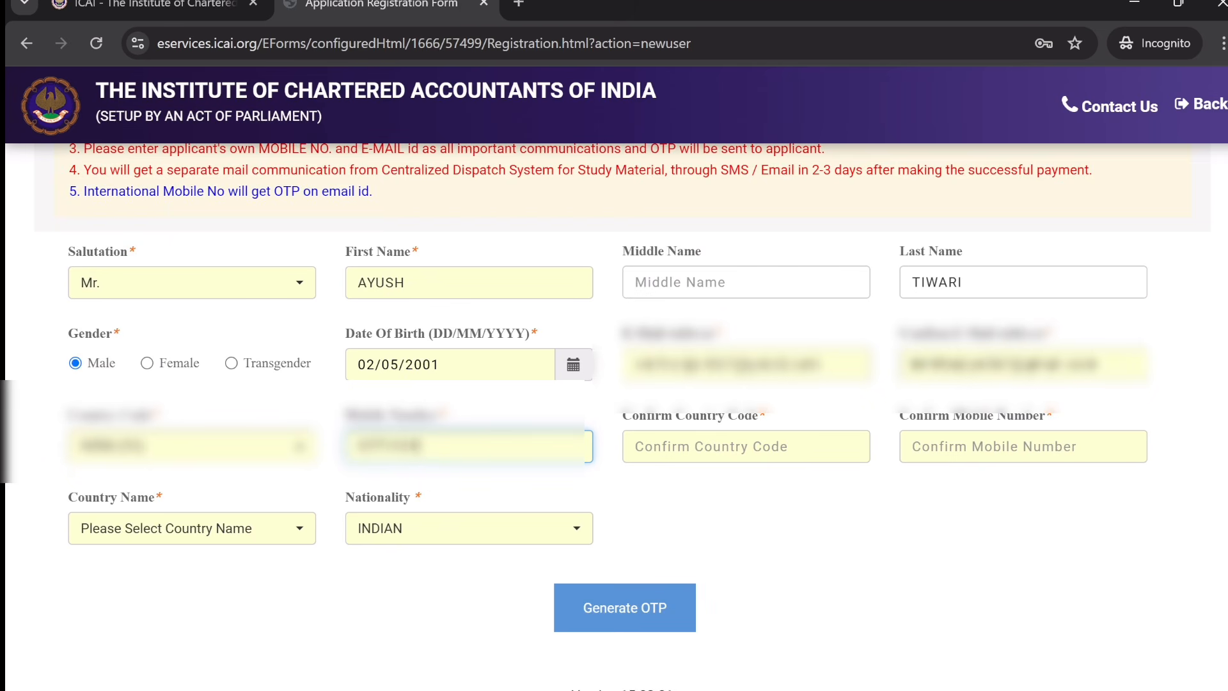
{"action": "key", "text": "BackSpace"}
{"action": "type", "text": "•••••"}
{"action": "key", "text": "BackSpace"}
{"action": "type", "text": "•"}
- Confirm country code 91 and the mobile number, then request an OTP
{"action": "left_click", "coordinate": [746, 446]}
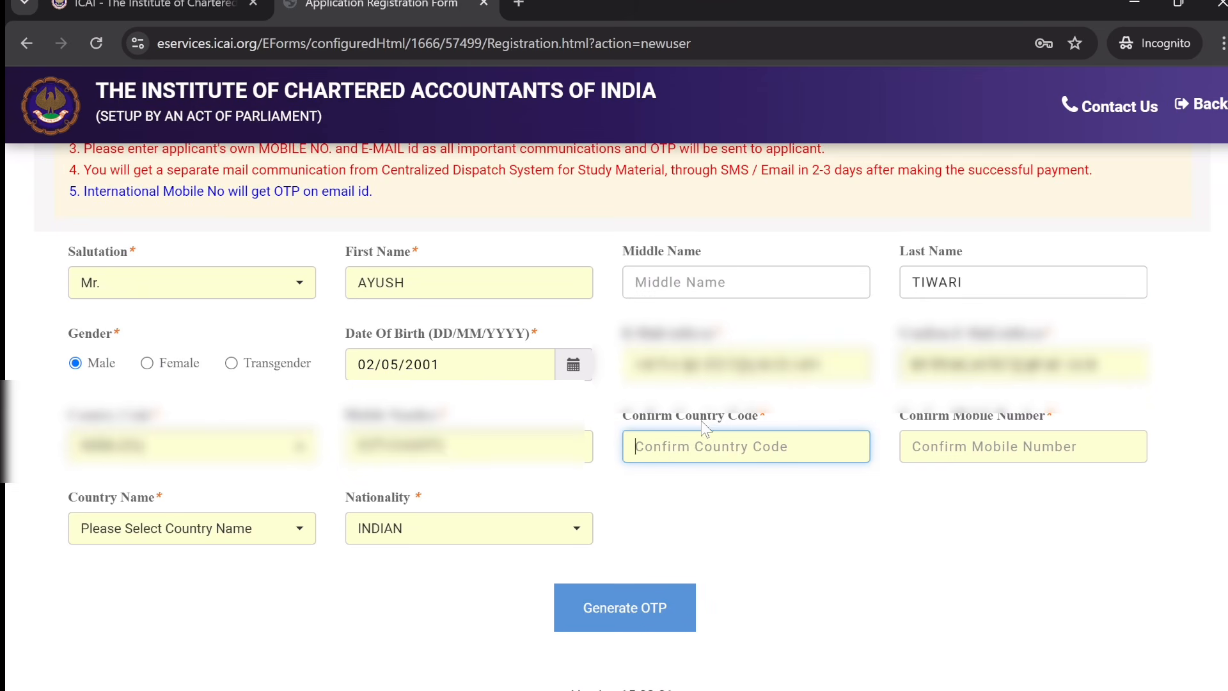
{"action": "type", "text": "91"}
{"action": "key", "text": "Tab"}
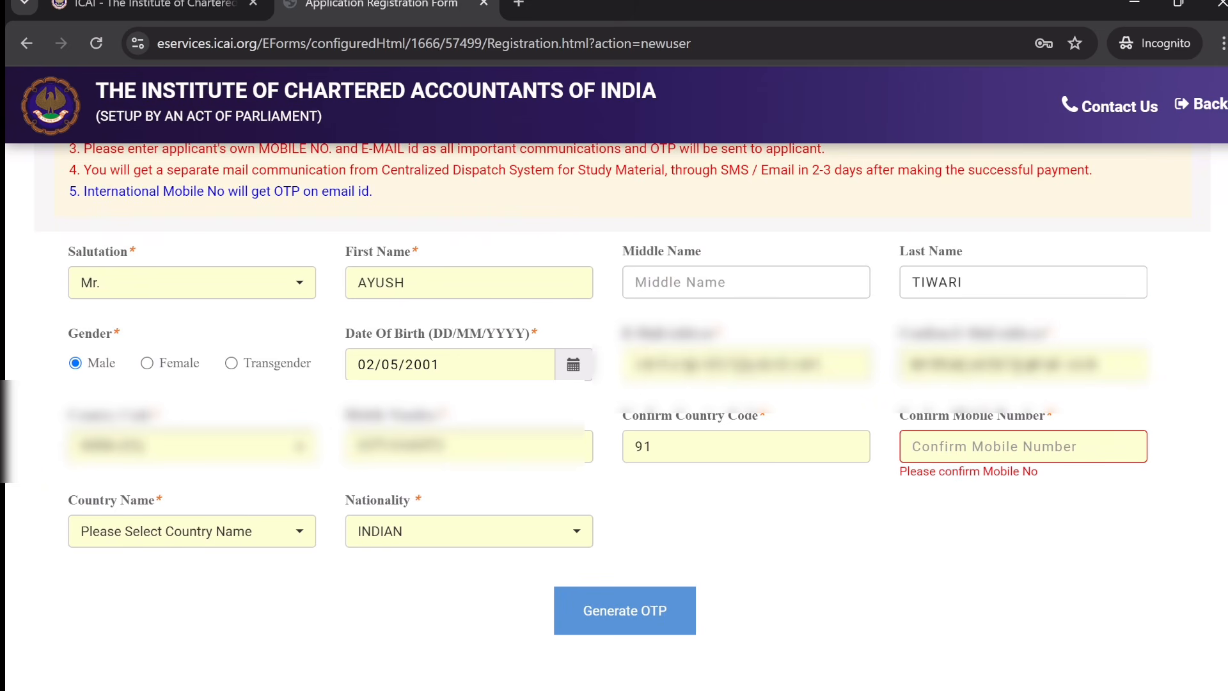
{"action": "type", "text": "9198"}
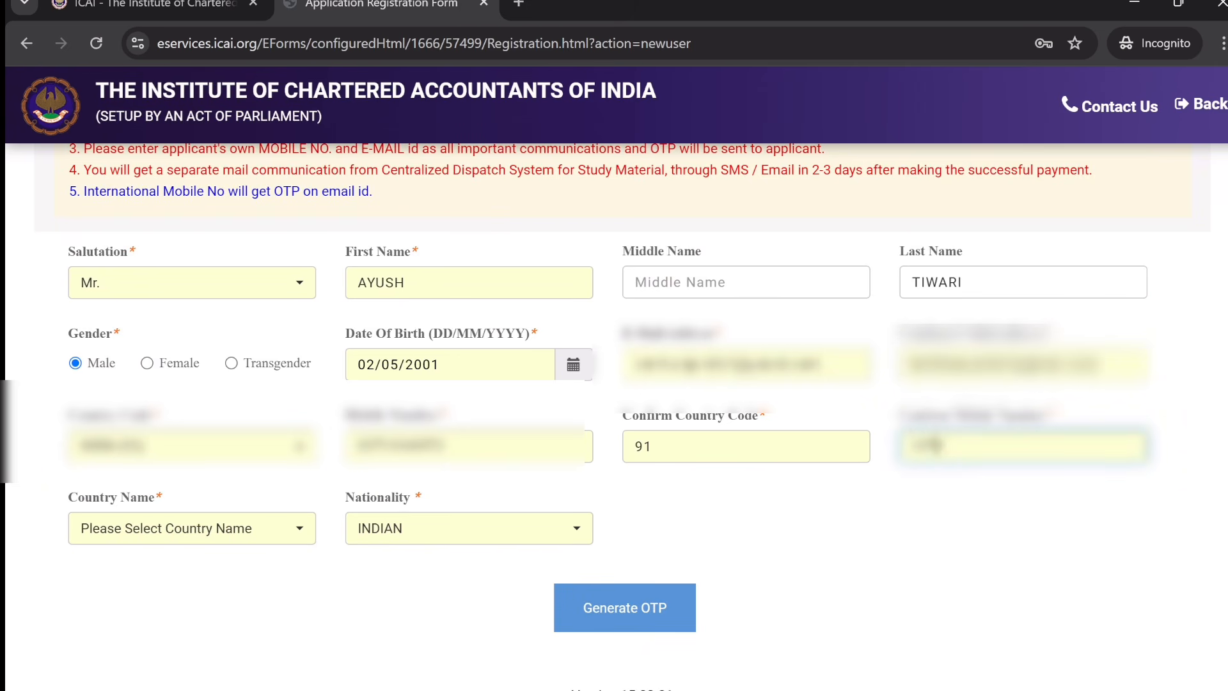
{"action": "type", "text": "7654"}
{"action": "left_click", "coordinate": [637, 607]}
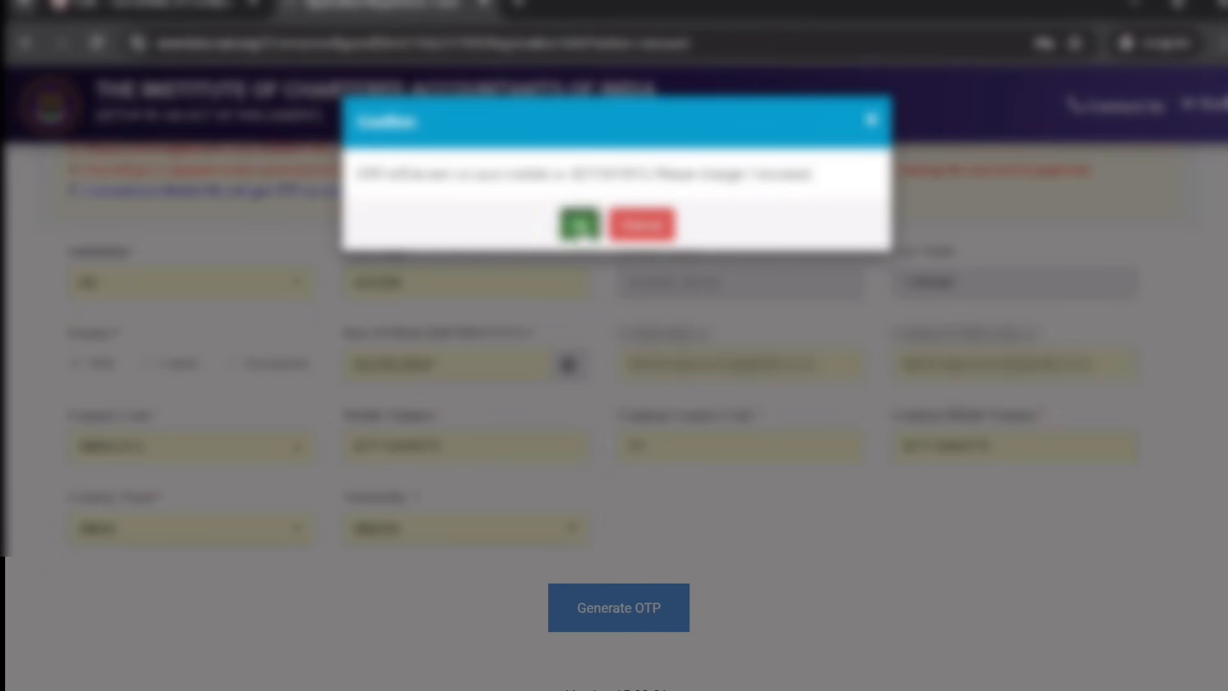
- Confirm OTP sending, enter the captcha letters, validate the OTP, and confirm the registration details
{"action": "left_click", "coordinate": [578, 224]}
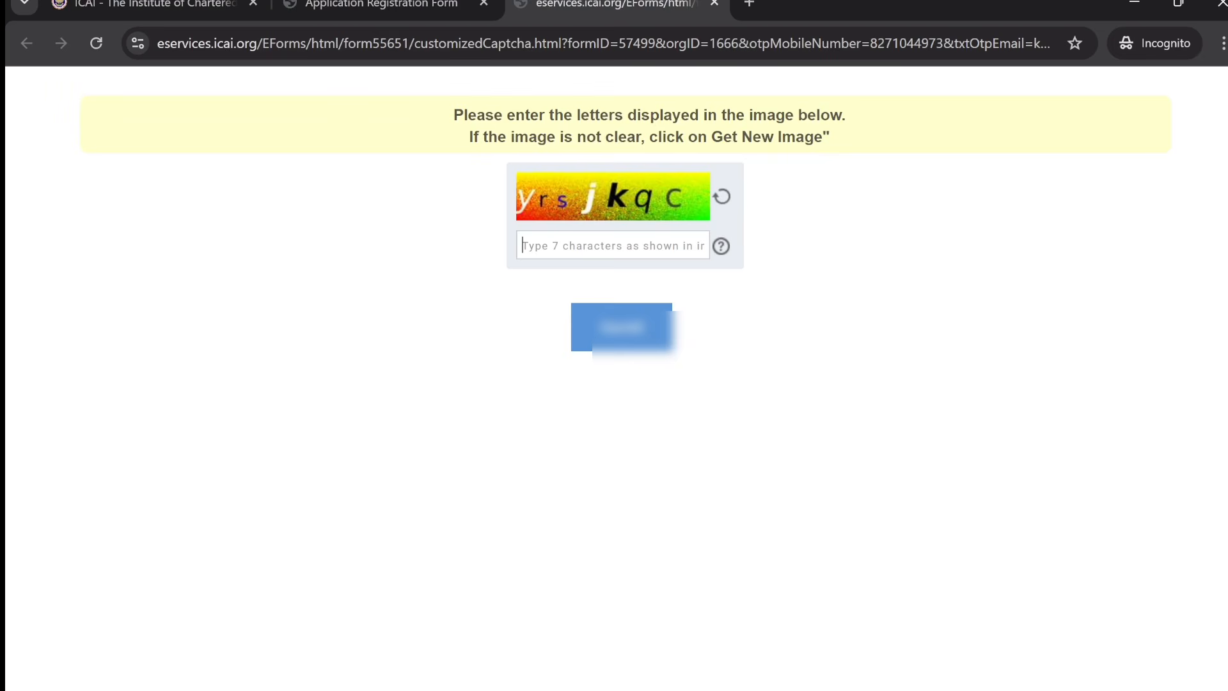
{"action": "type", "text": "y"}
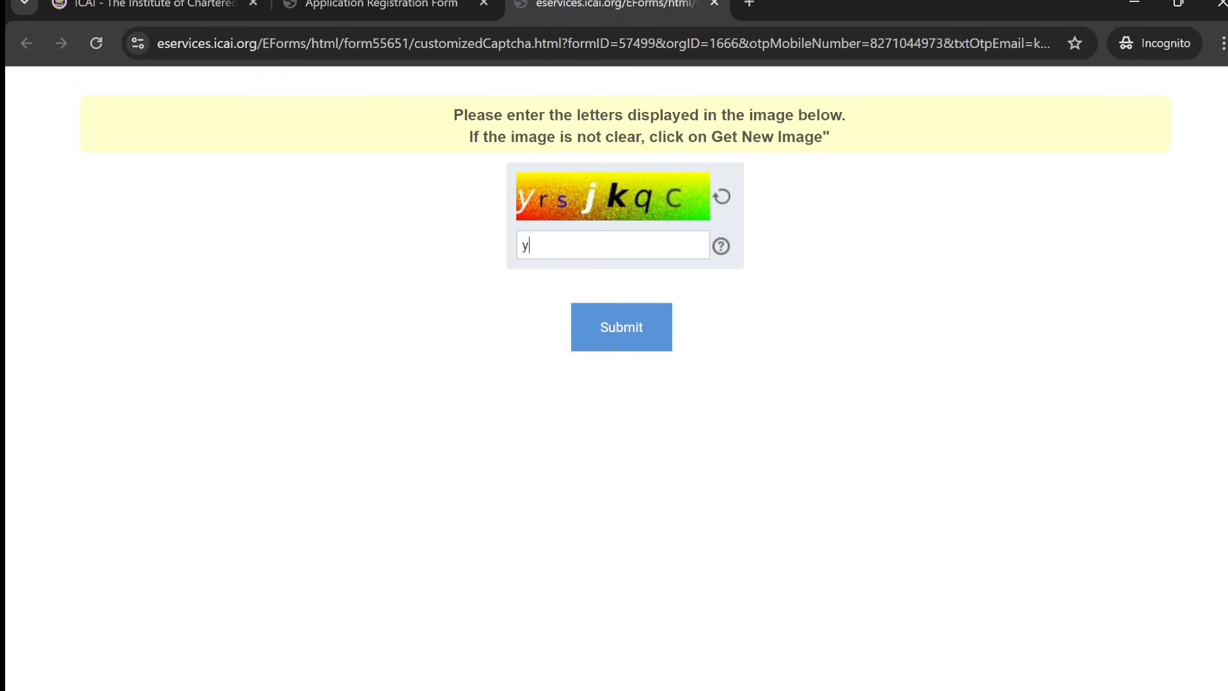
{"action": "type", "text": "rsjkqc"}
{"action": "left_click", "coordinate": [625, 331]}
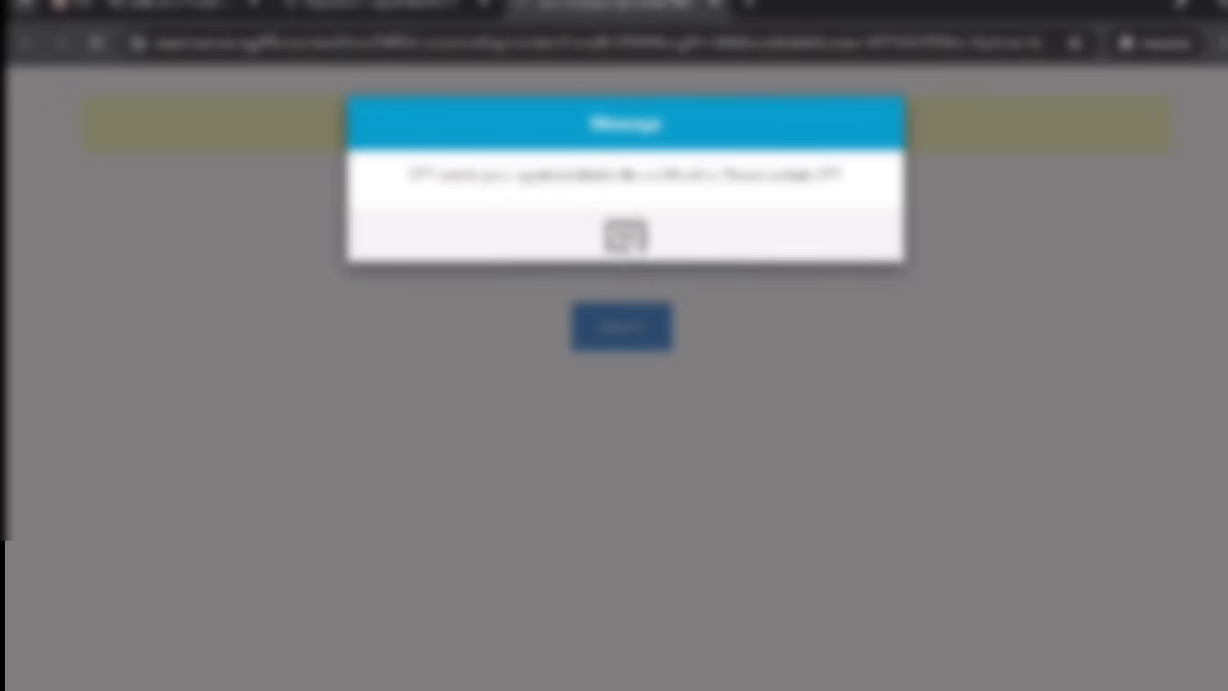
{"action": "left_click", "coordinate": [626, 238]}
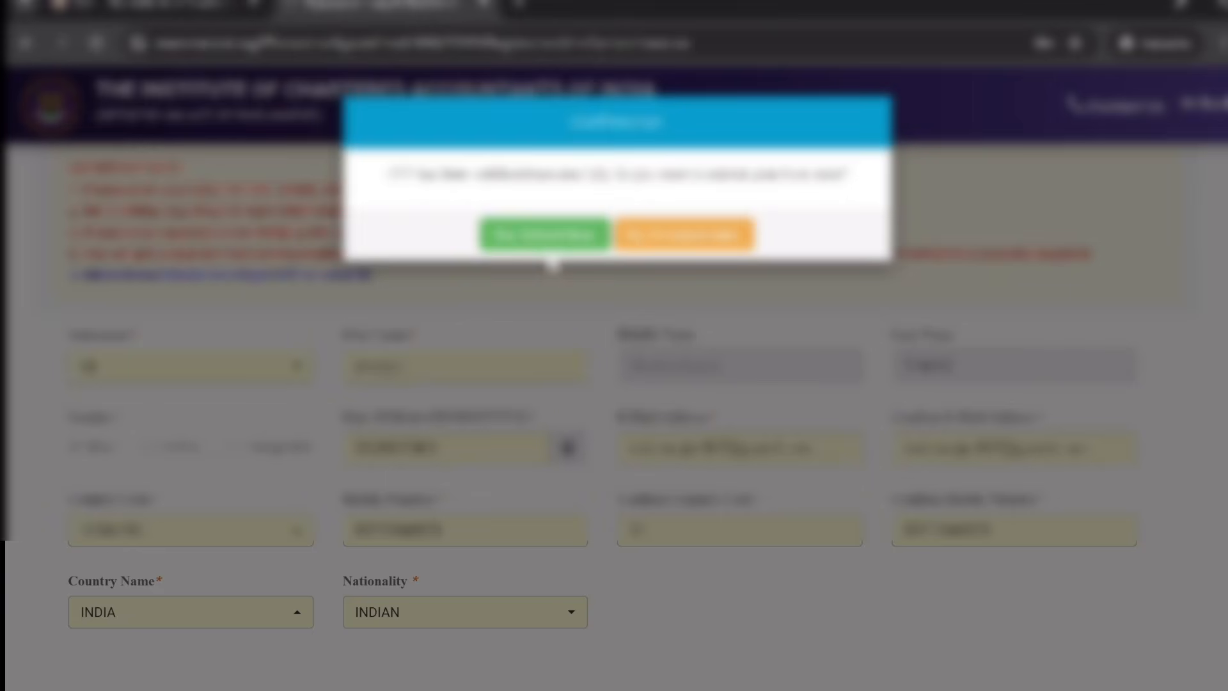
{"action": "left_click", "coordinate": [544, 243]}
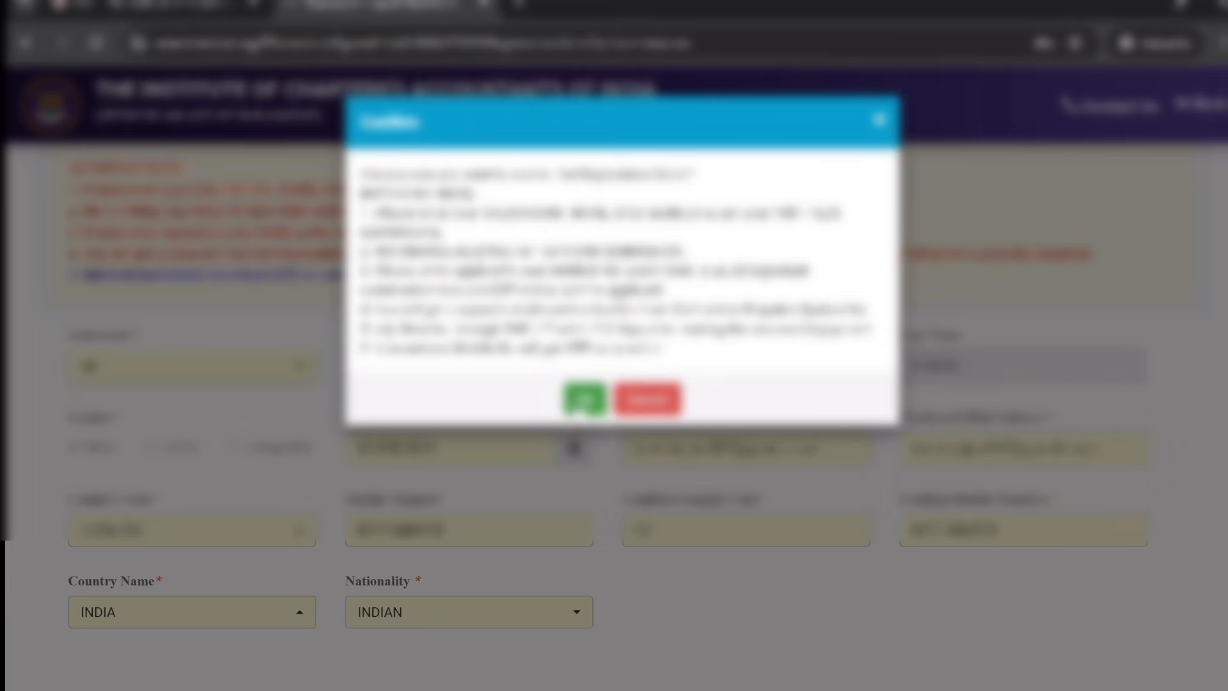
{"action": "left_click", "coordinate": [583, 402]}
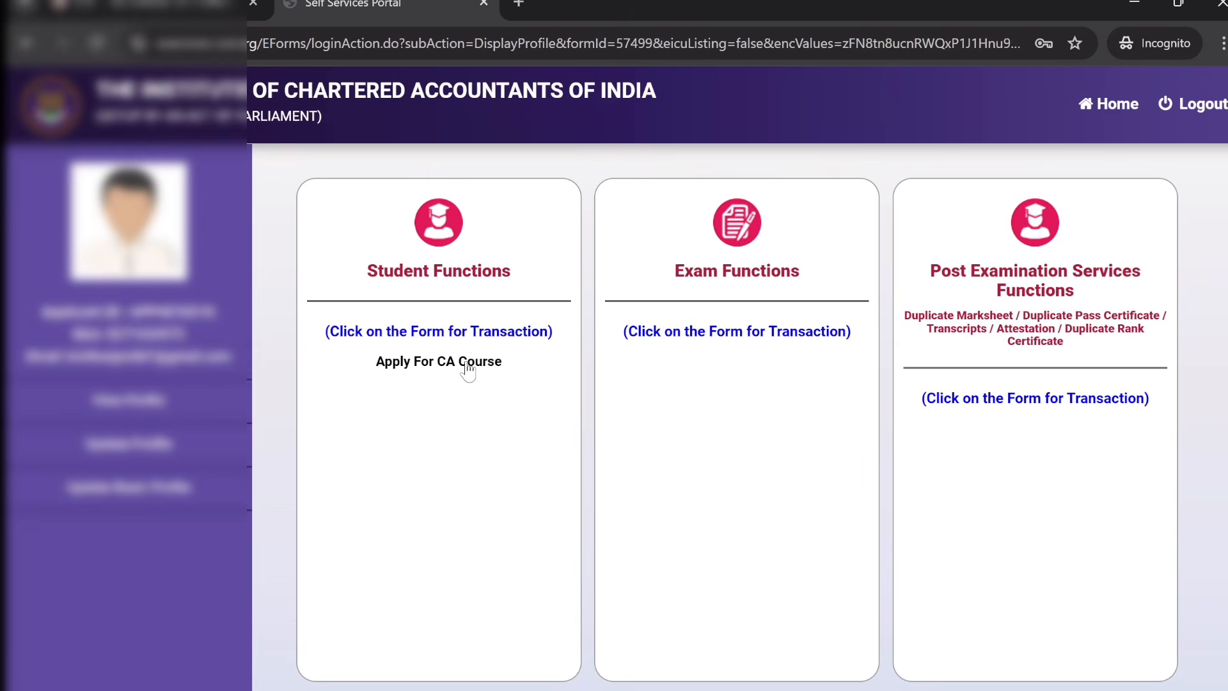
- Open the Foundation Course registration form via Apply For CA Course and Course Registration
{"action": "left_click", "coordinate": [446, 371]}
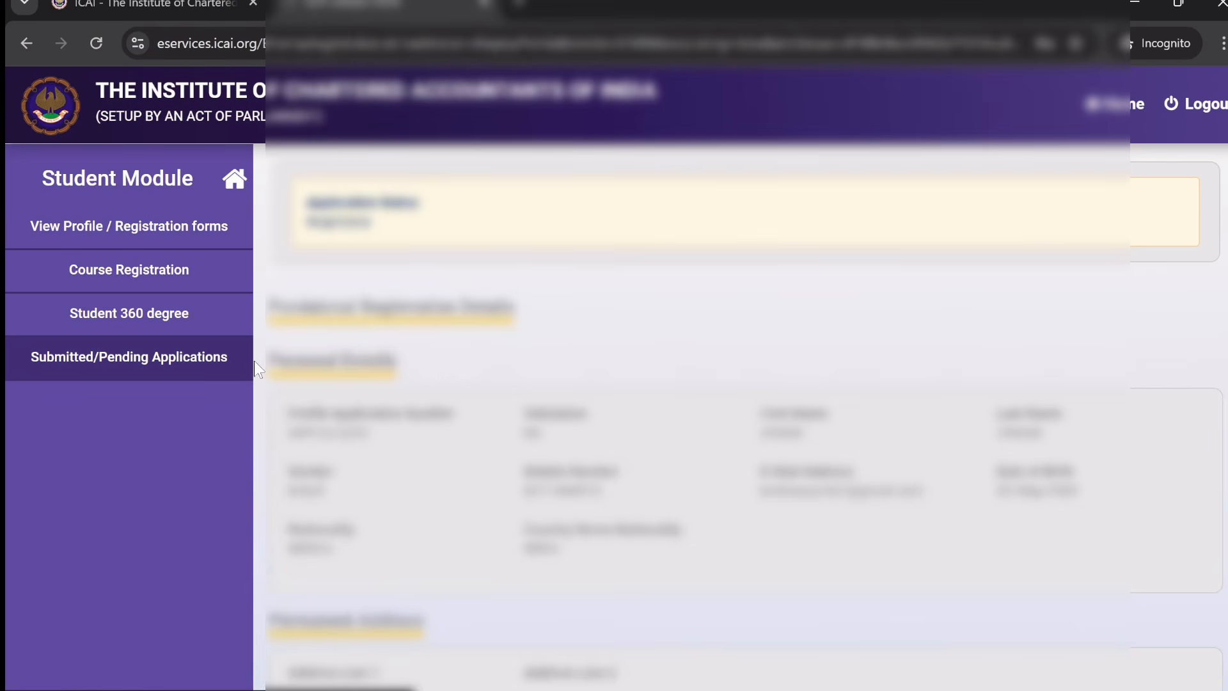
{"action": "left_click", "coordinate": [149, 285]}
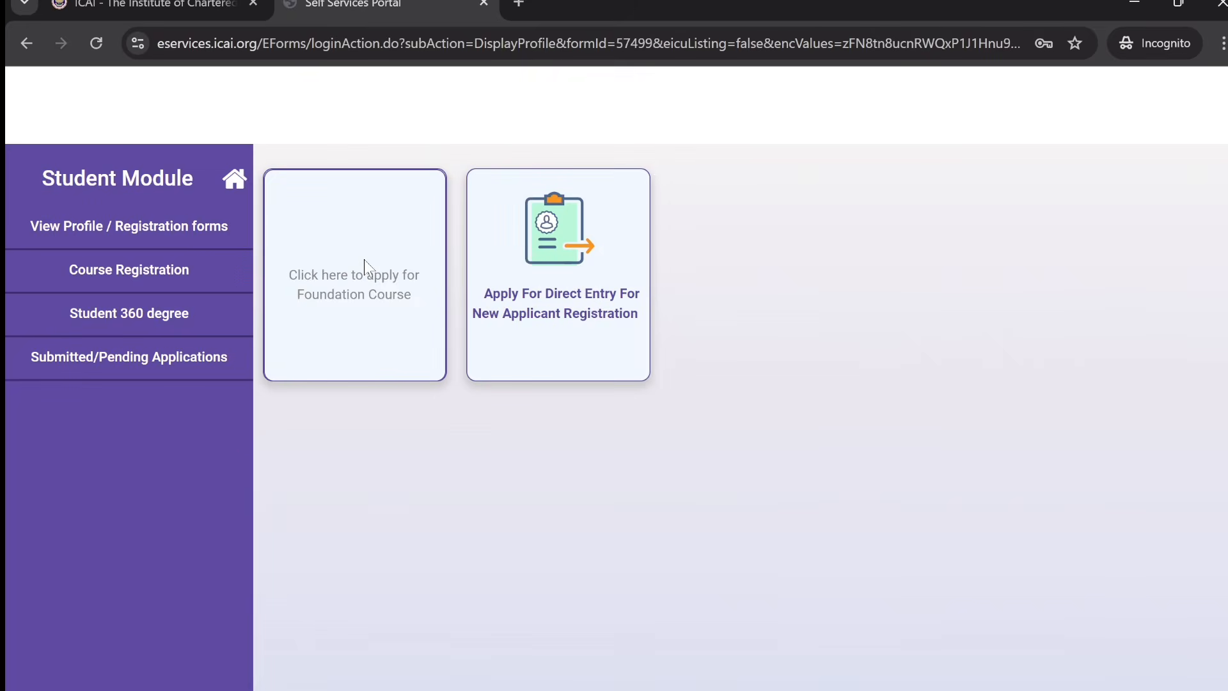
{"action": "left_click", "coordinate": [364, 259]}
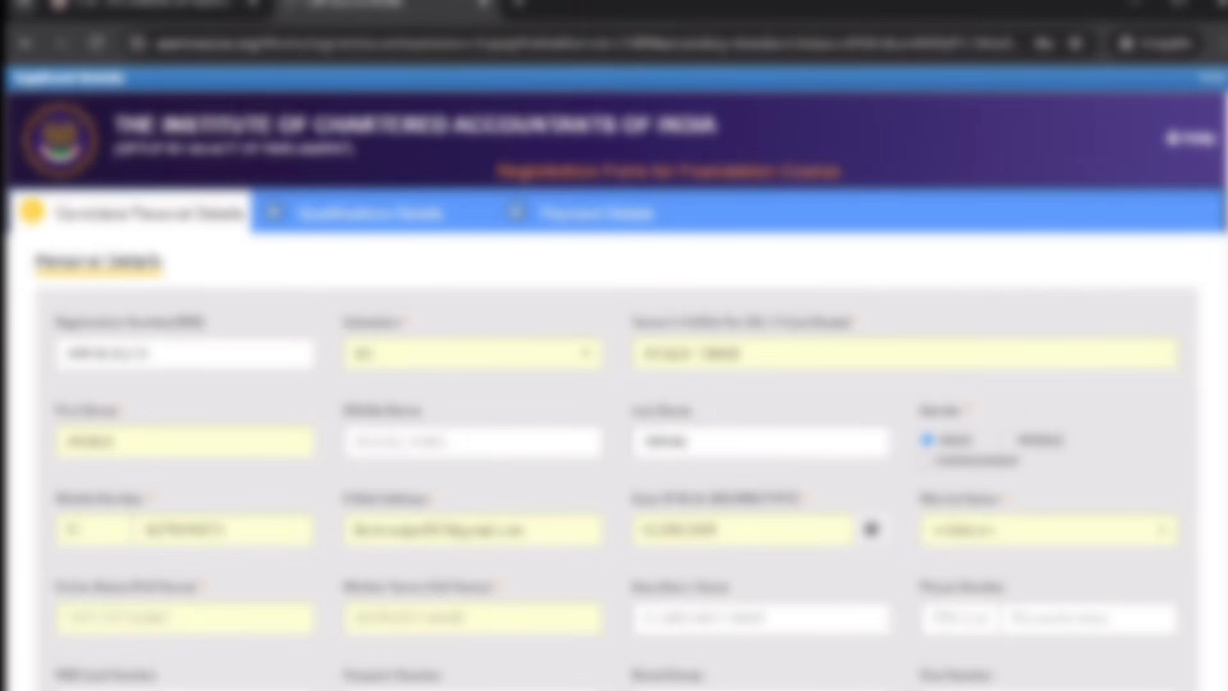
- Set Marital Status to UNMARRIED
{"action": "scroll", "coordinate": [614, 434], "scroll_direction": "down", "scroll_amount": 5}
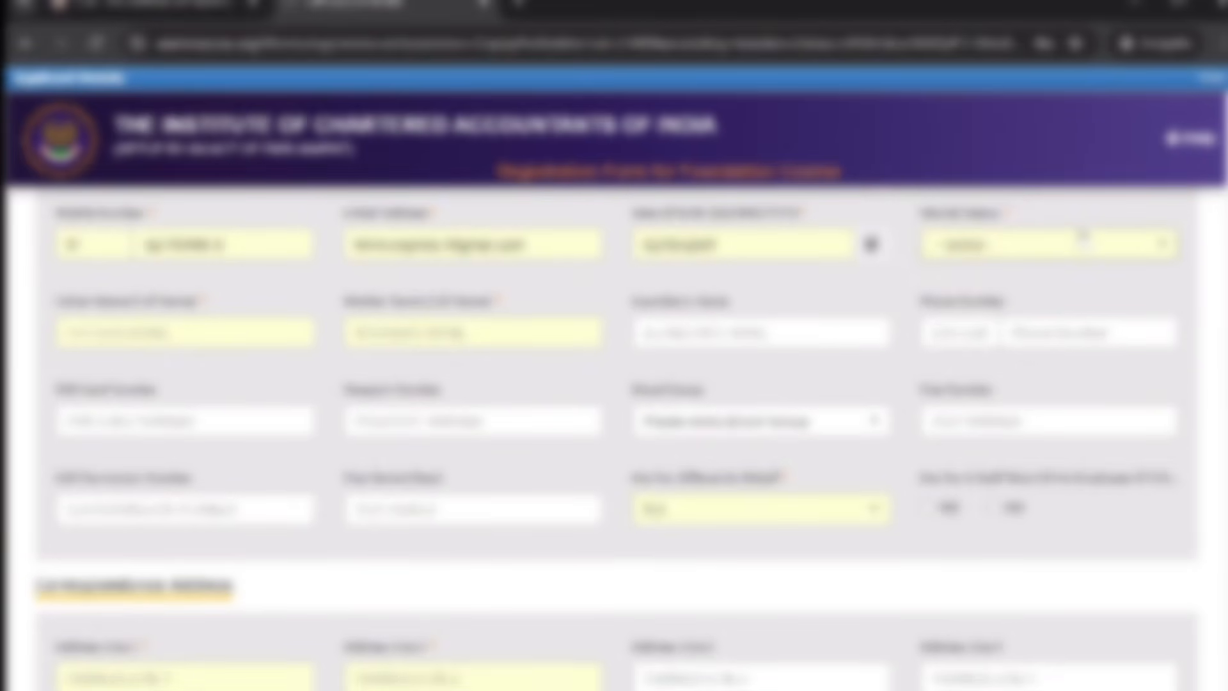
{"action": "left_click", "coordinate": [1087, 244]}
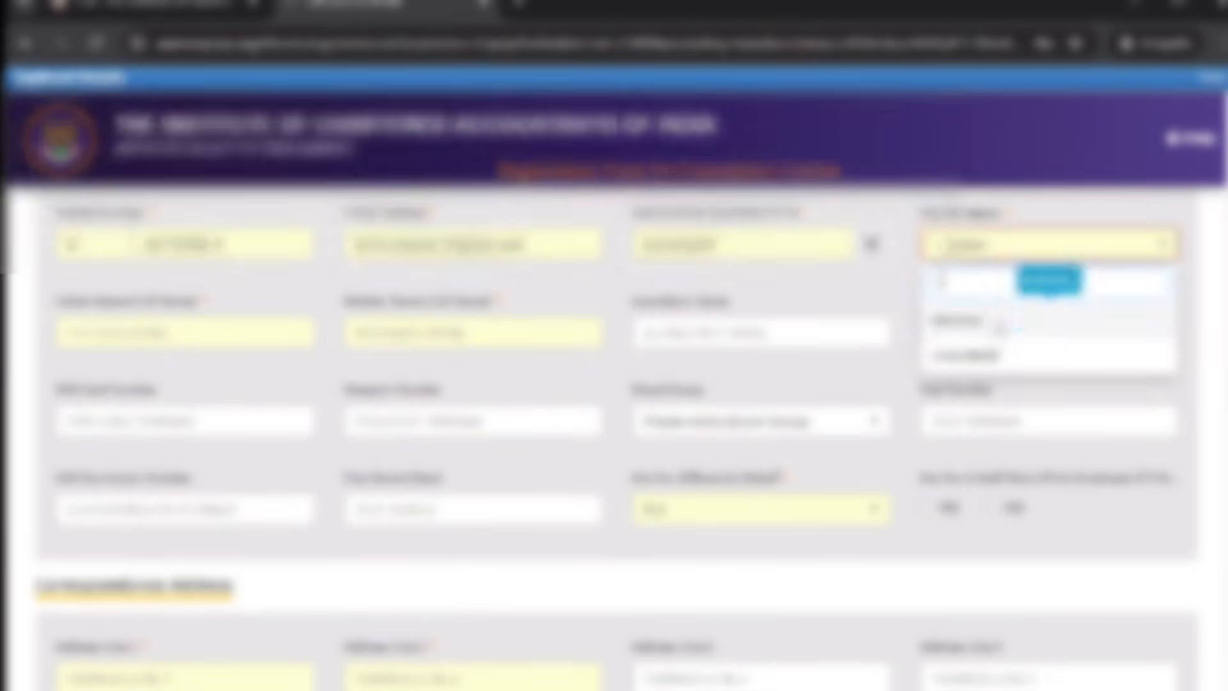
{"action": "left_click", "coordinate": [1003, 358]}
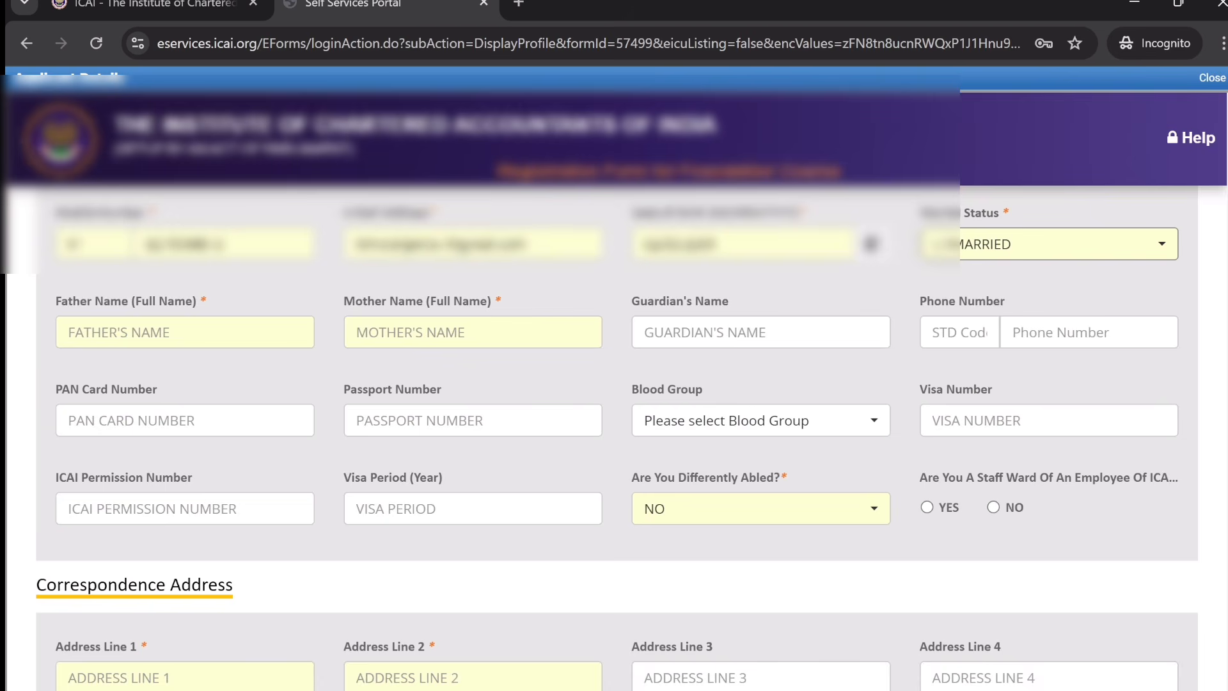
{"action": "scroll", "coordinate": [616, 435], "scroll_direction": "down", "scroll_amount": 1}
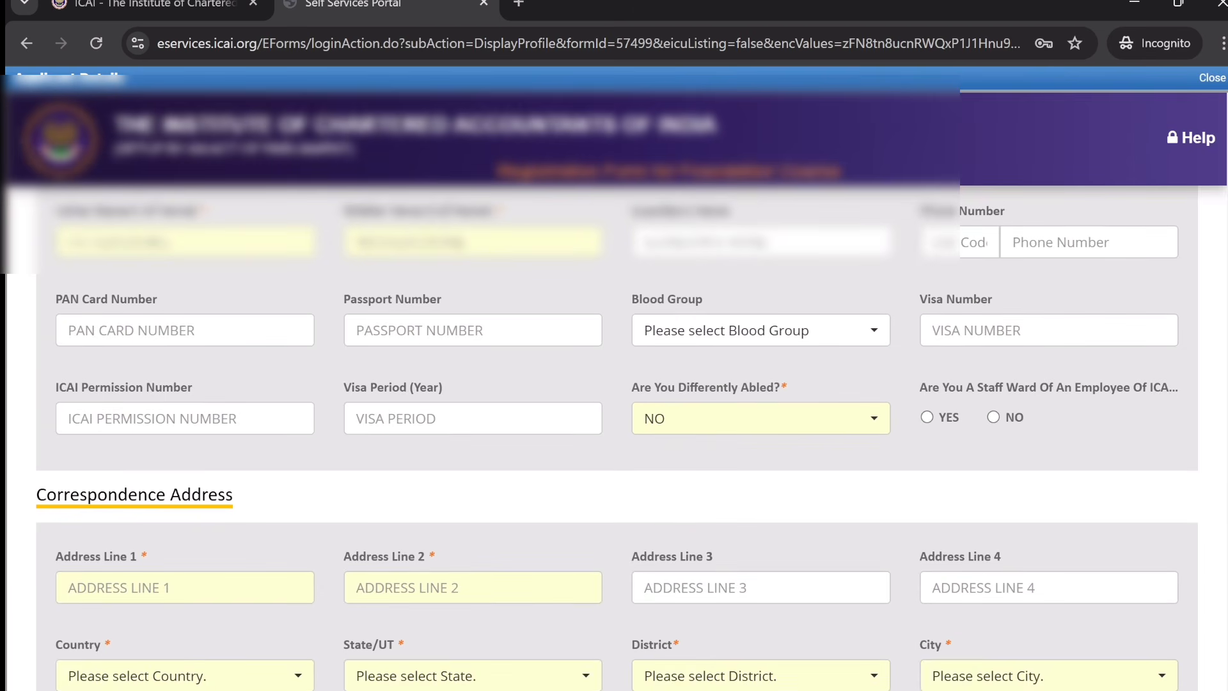
- Enter the father's and mother's full names
{"action": "left_click", "coordinate": [185, 243]}
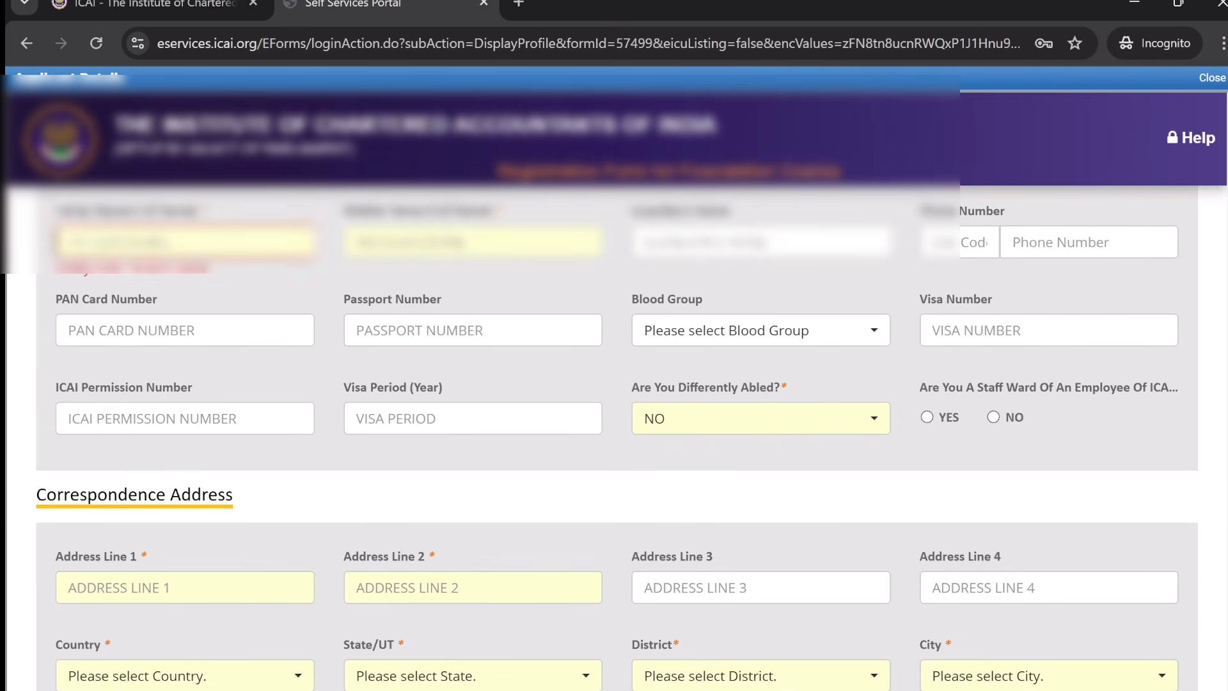
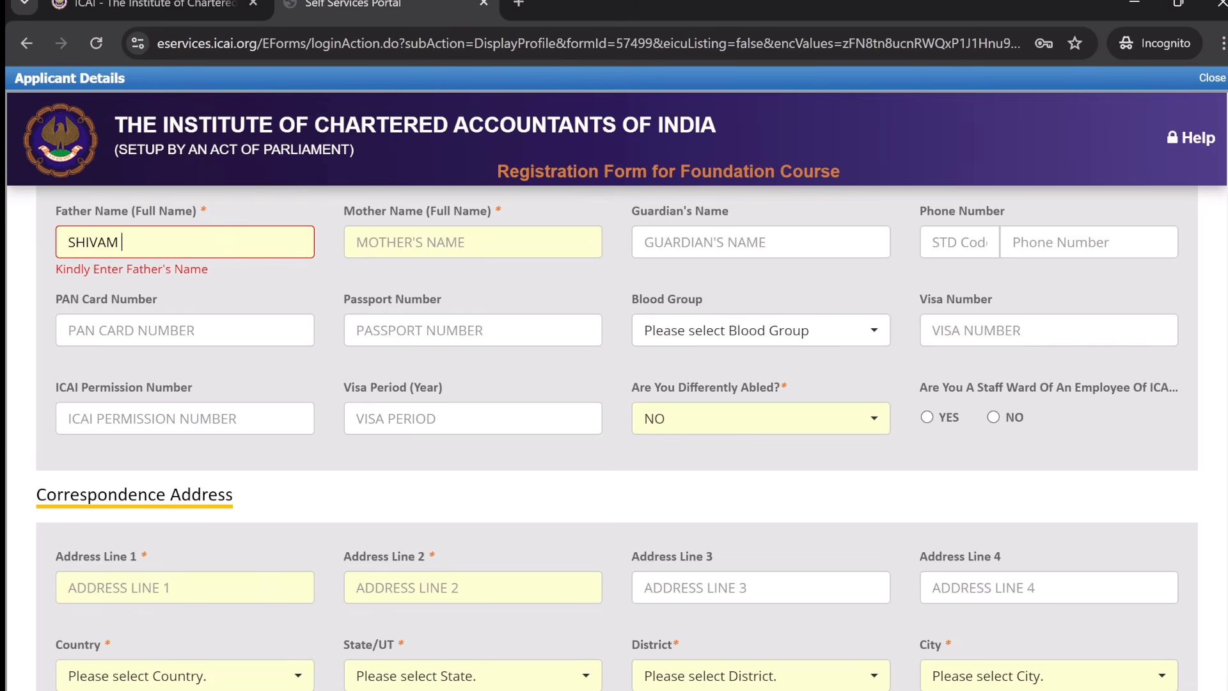
{"action": "left_click", "coordinate": [384, 243]}
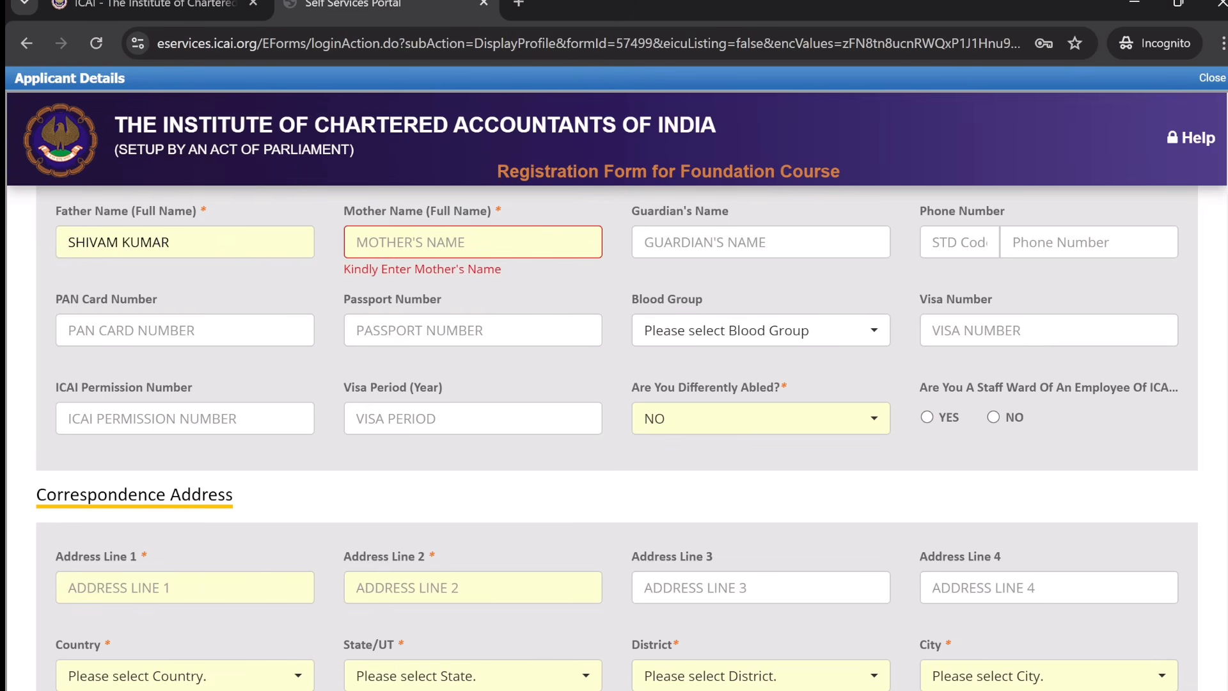
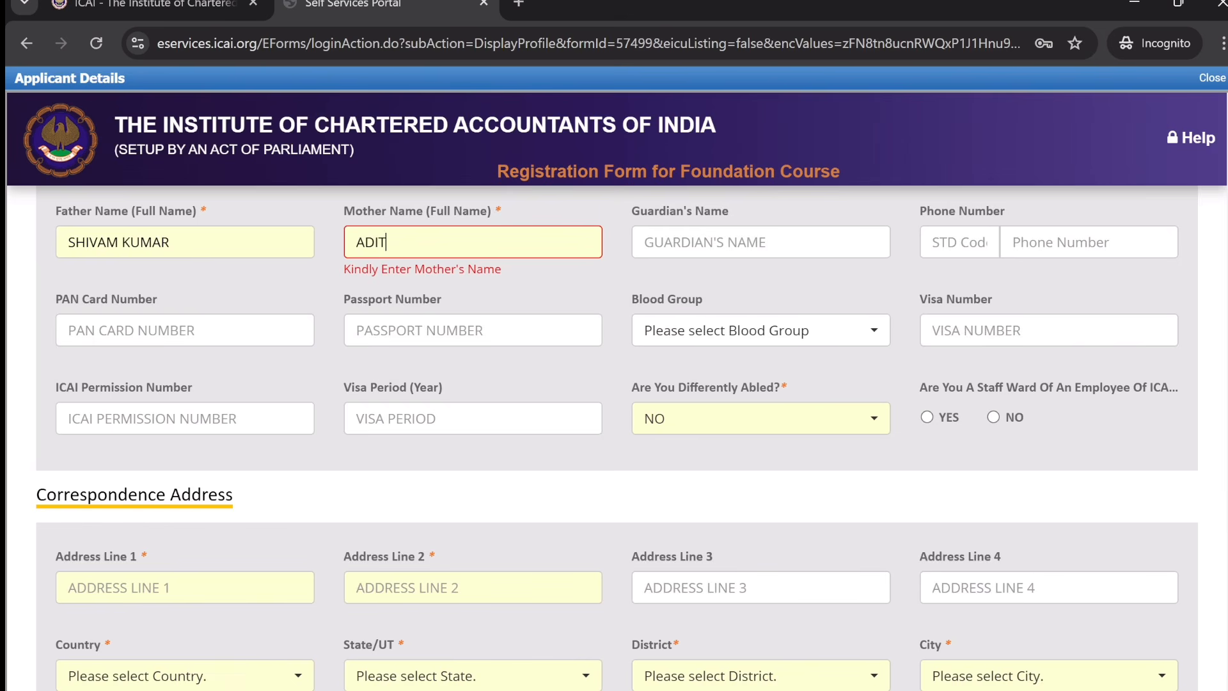
{"action": "left_click", "coordinate": [244, 294]}
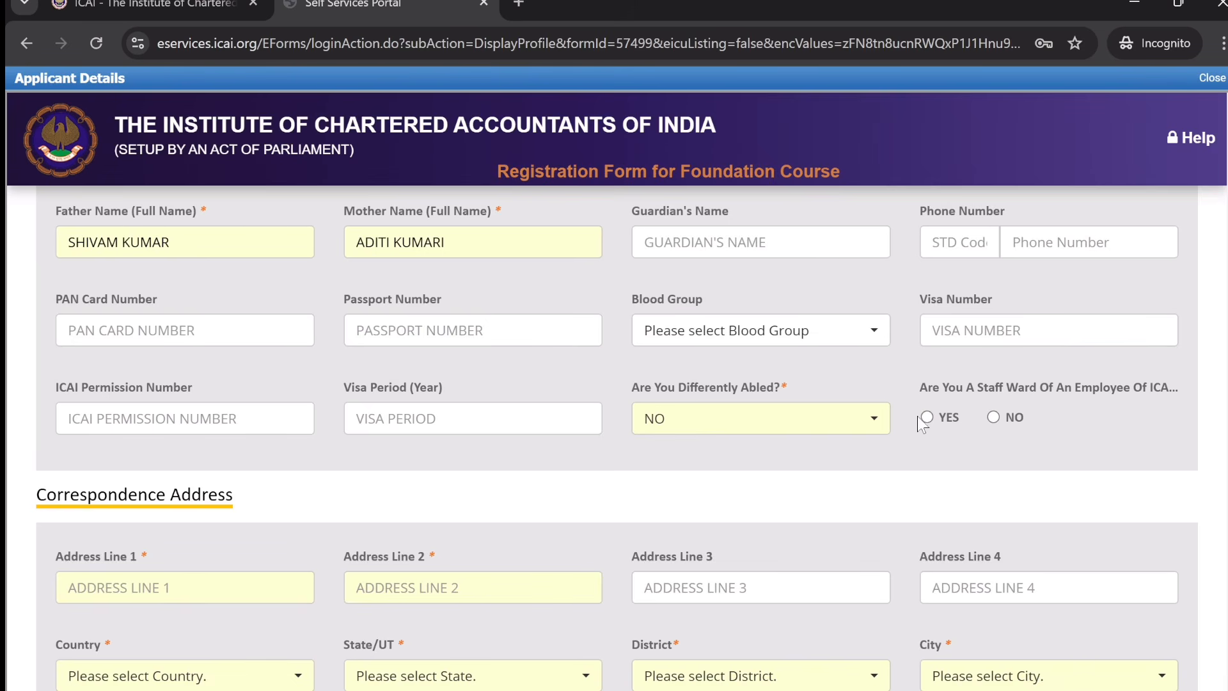
- Answer NO to ICAI Staff Ward and scroll down to the Correspondence Address section
{"action": "left_click", "coordinate": [994, 417]}
{"action": "scroll", "coordinate": [616, 437], "scroll_direction": "down", "scroll_amount": 3}
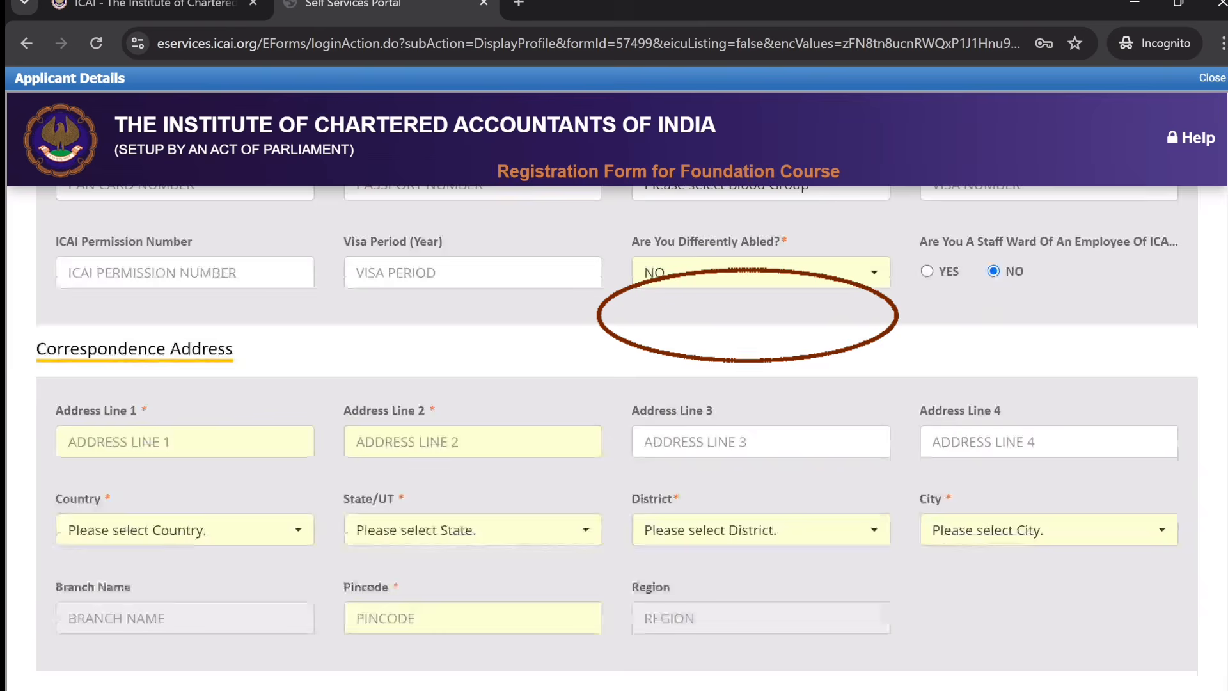
{"action": "scroll", "coordinate": [617, 437], "scroll_direction": "down", "scroll_amount": 2}
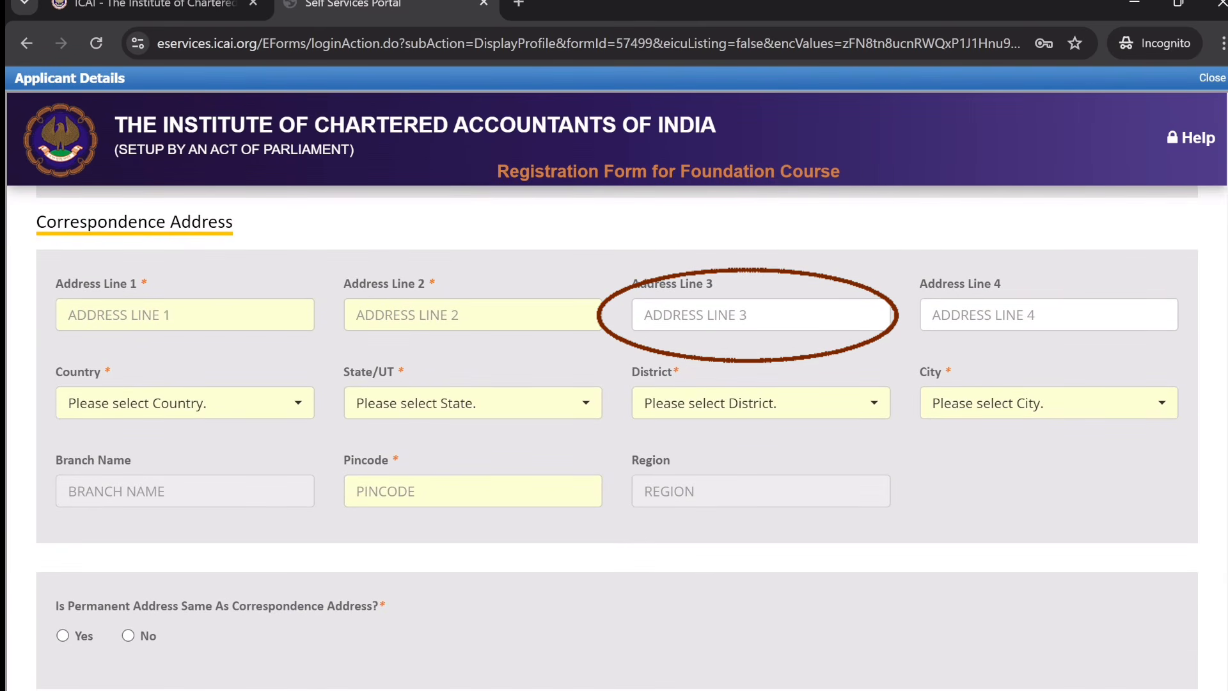
- Fill in the correspondence address lines 1 and 2
{"action": "left_click", "coordinate": [185, 315]}
{"action": "type", "text": "P"}
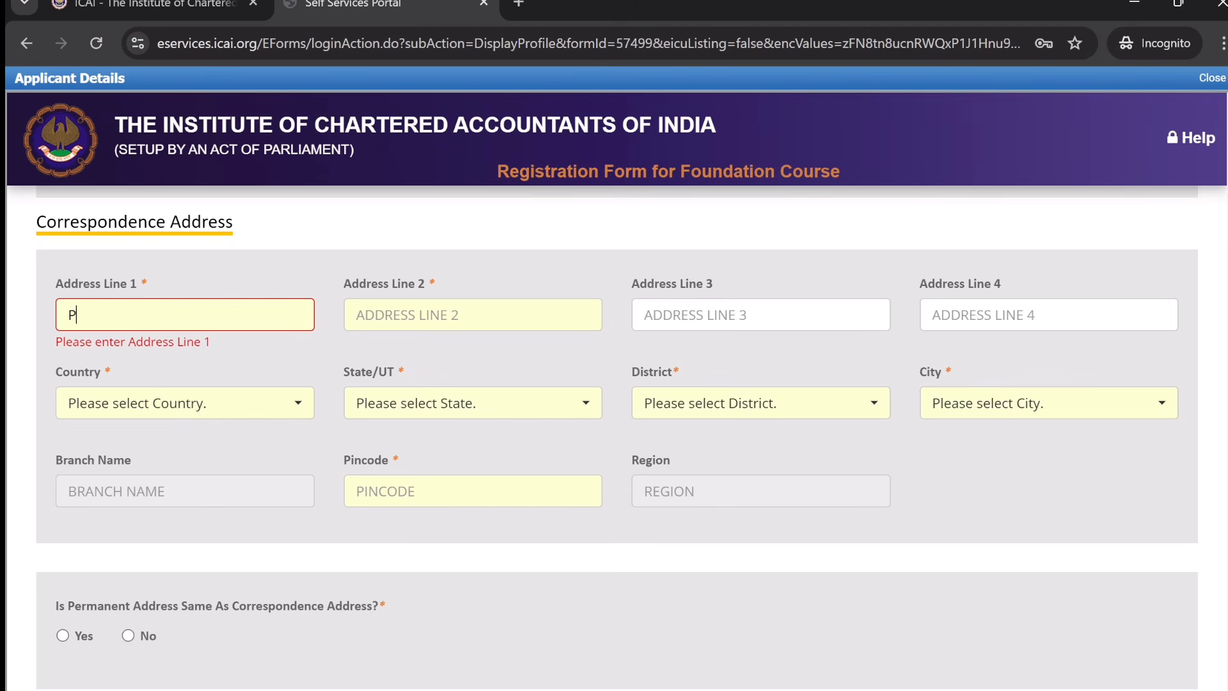
{"action": "type", "text": "ATNA"}
{"action": "left_click", "coordinate": [473, 315]}
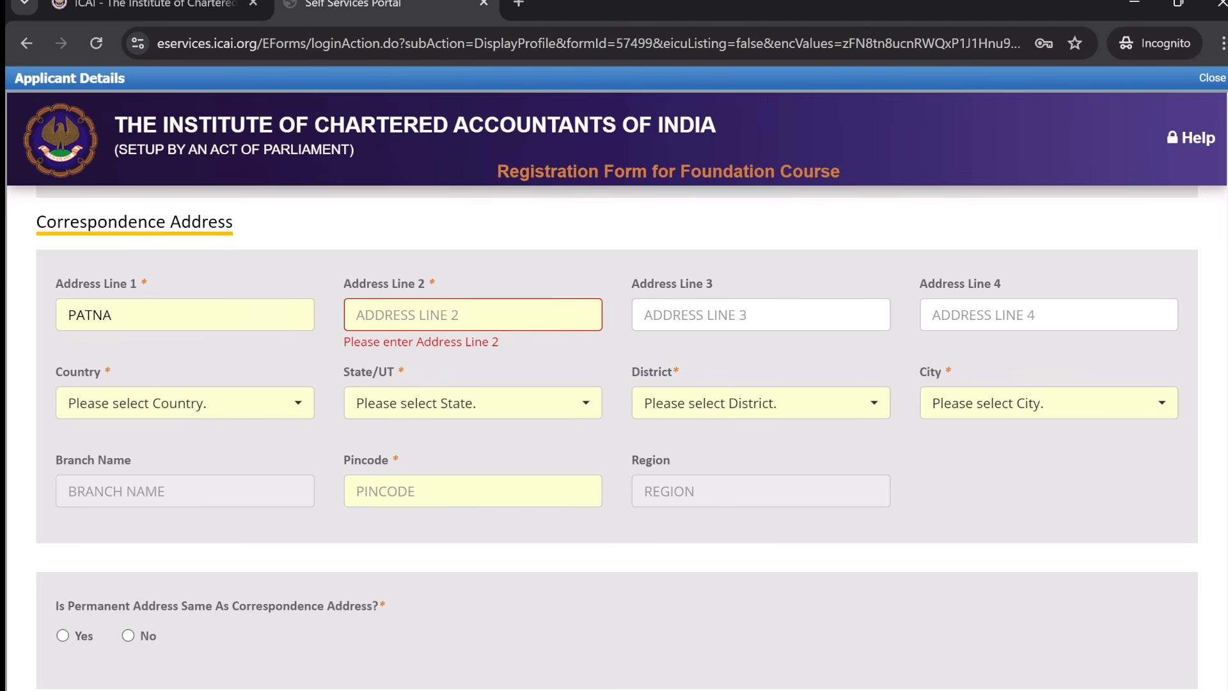
{"action": "type", "text": "PATNA"}
{"action": "left_click", "coordinate": [485, 252]}
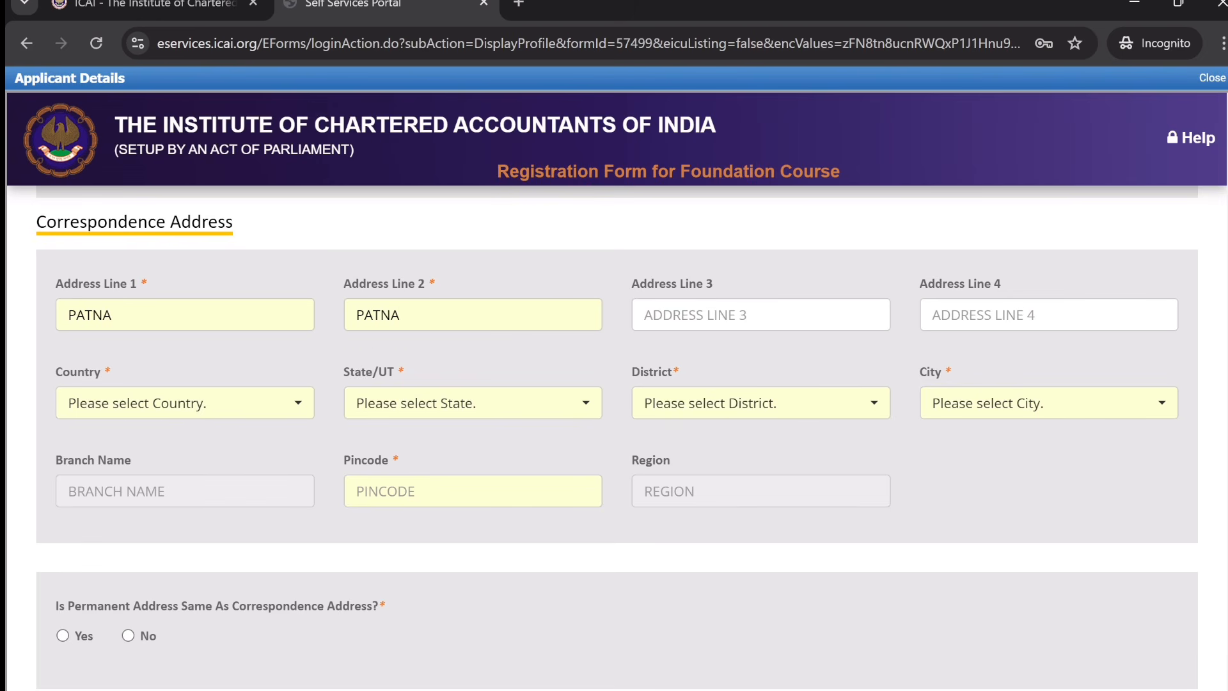
- Choose country INDIA, state BIHAR, district PATNA and city PATNA
{"action": "left_click", "coordinate": [240, 411]}
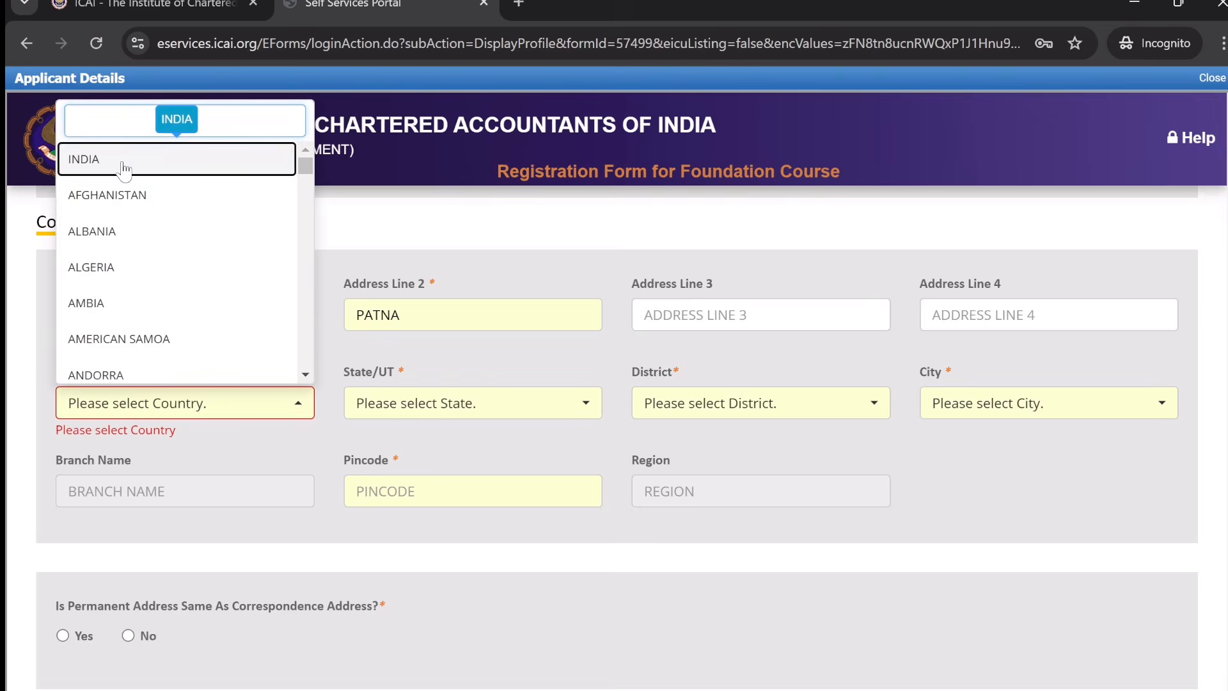
{"action": "left_click", "coordinate": [159, 160]}
{"action": "left_click", "coordinate": [444, 405]}
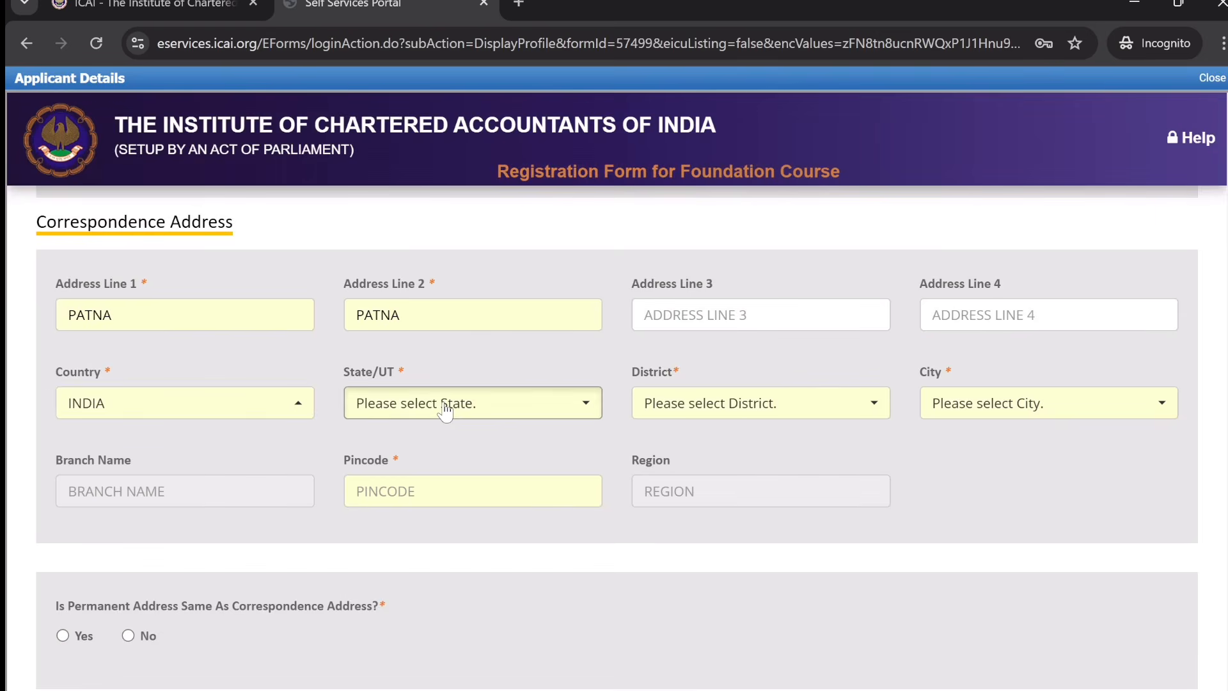
{"action": "type", "text": "bihj"}
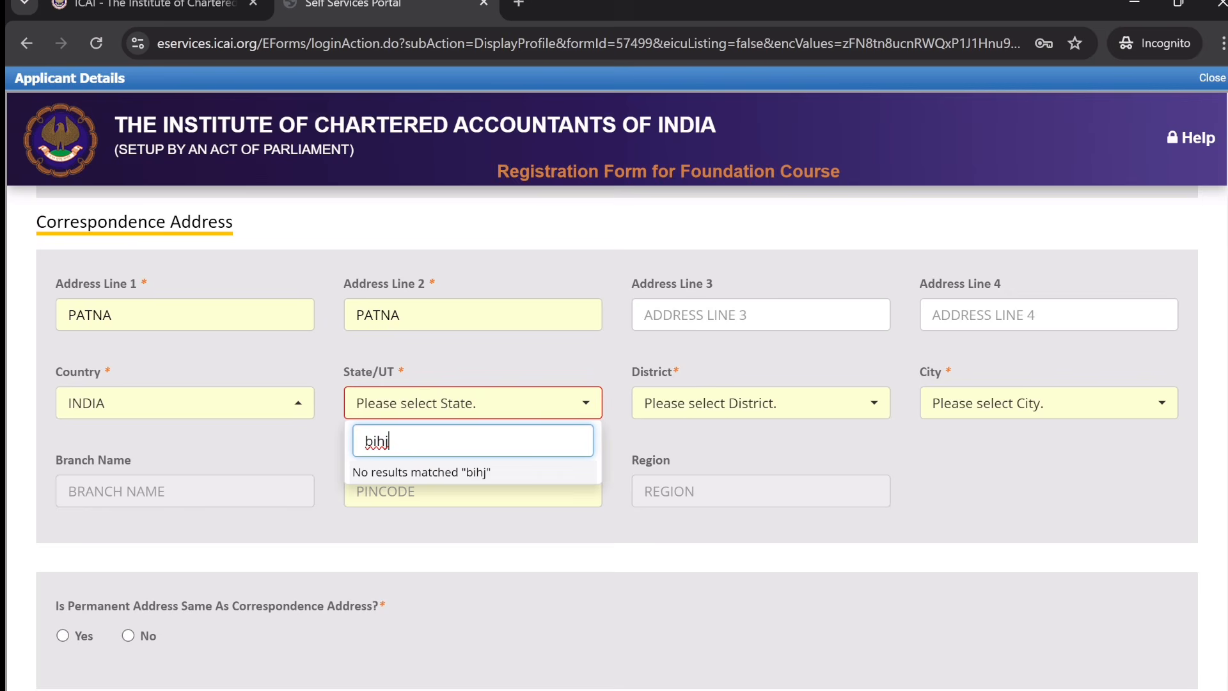
{"action": "key", "text": "BackSpace"}
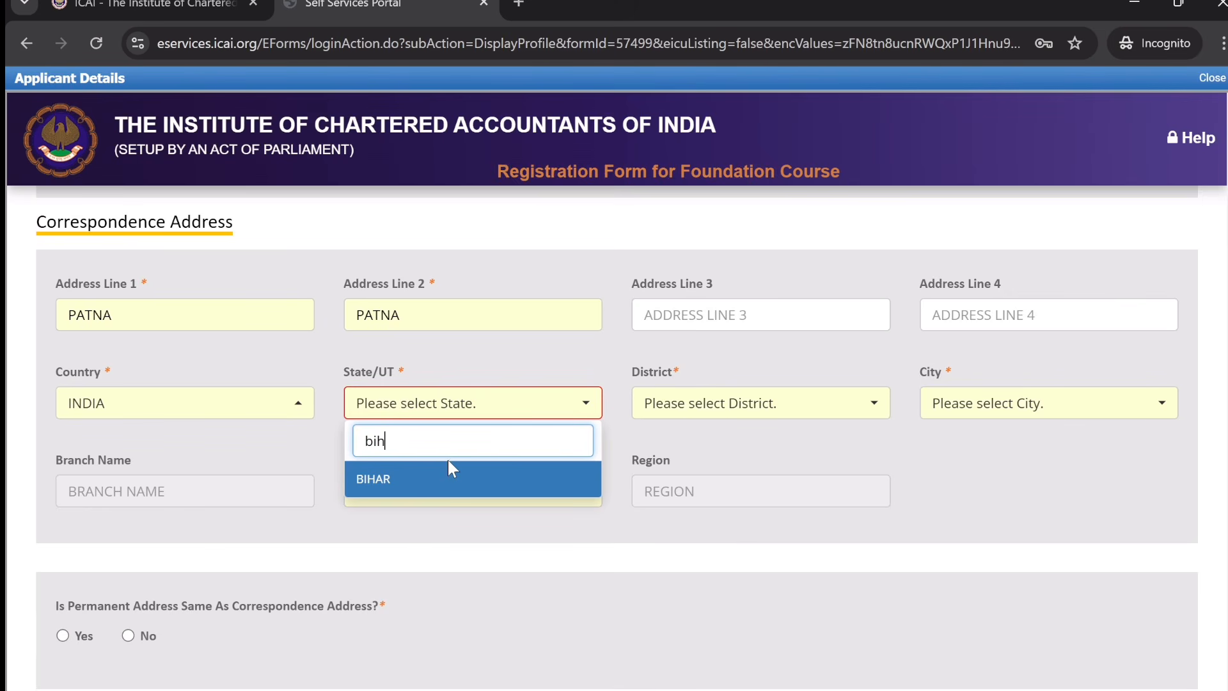
{"action": "left_click", "coordinate": [455, 487]}
{"action": "left_click", "coordinate": [778, 403]}
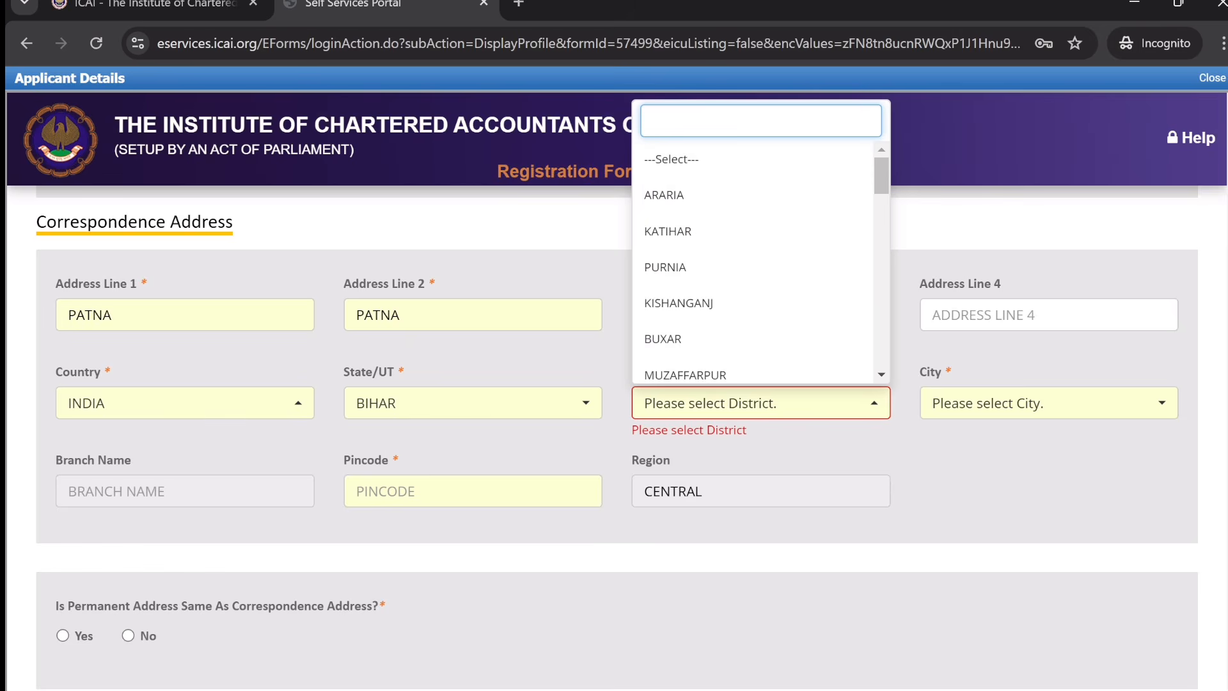
{"action": "type", "text": "pat"}
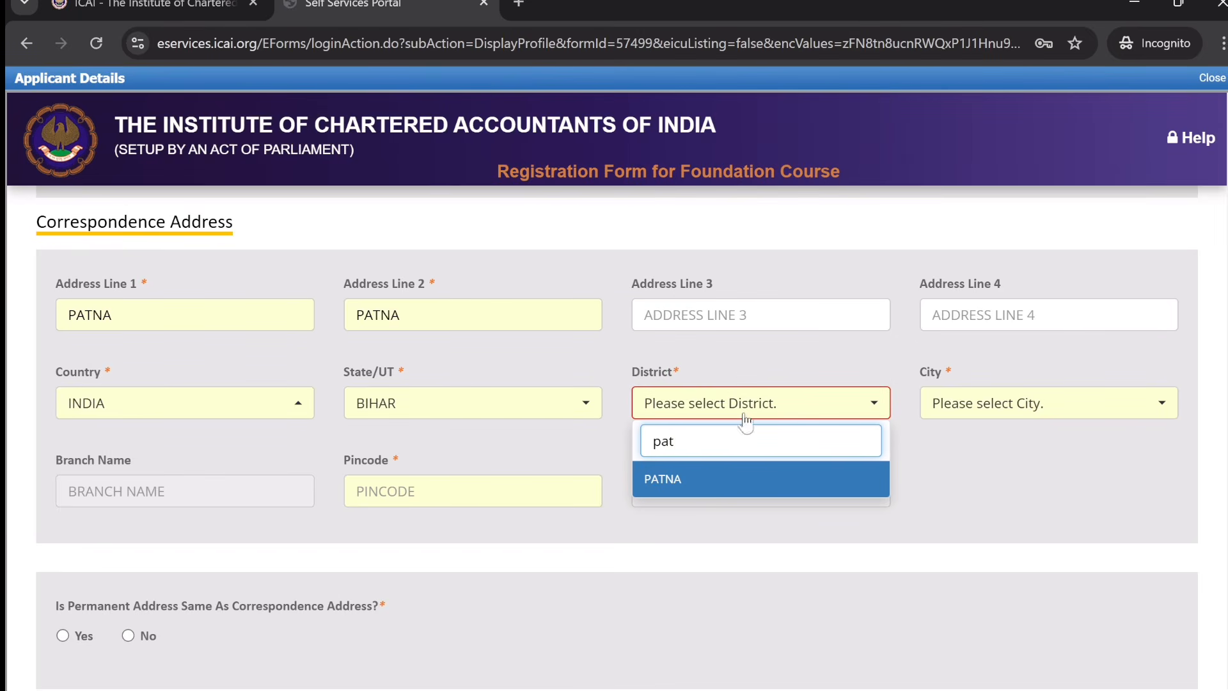
{"action": "left_click", "coordinate": [997, 415]}
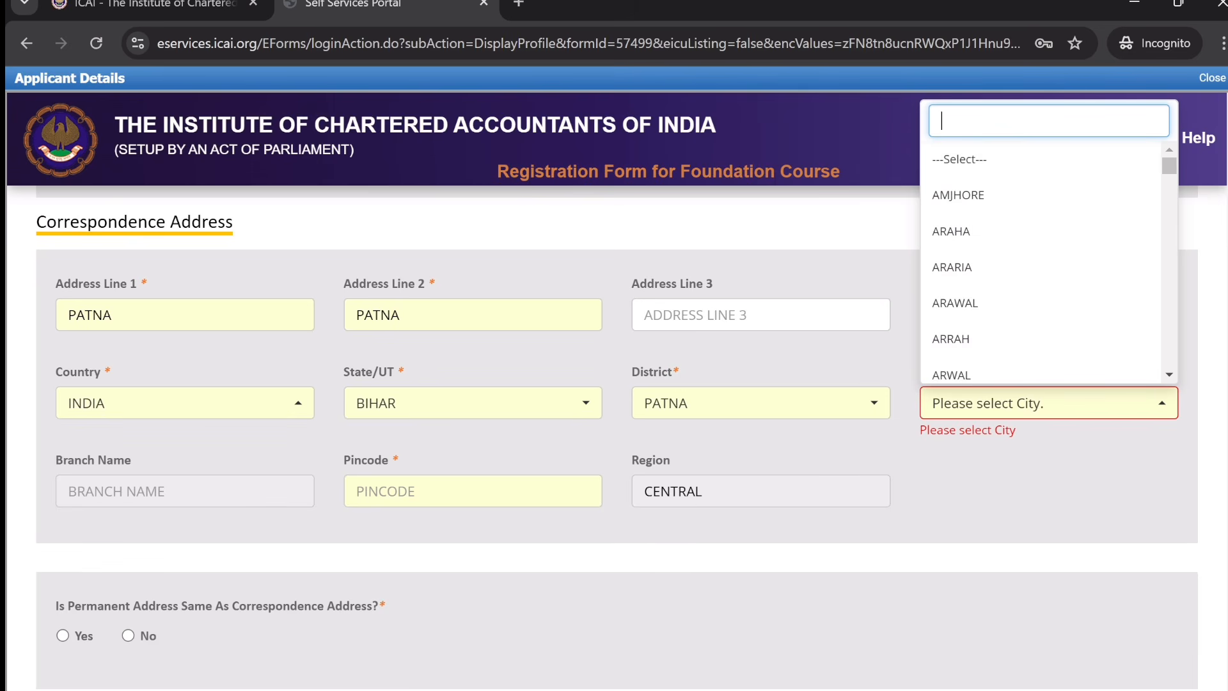
{"action": "type", "text": "pat"}
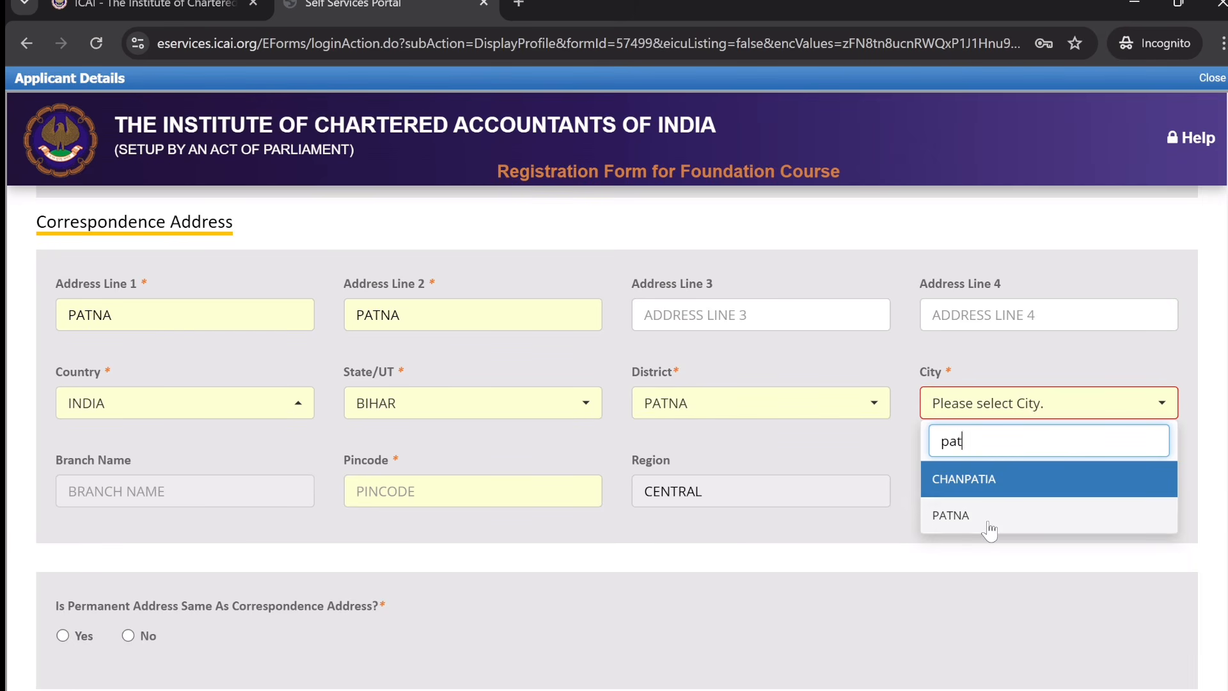
{"action": "left_click", "coordinate": [989, 522]}
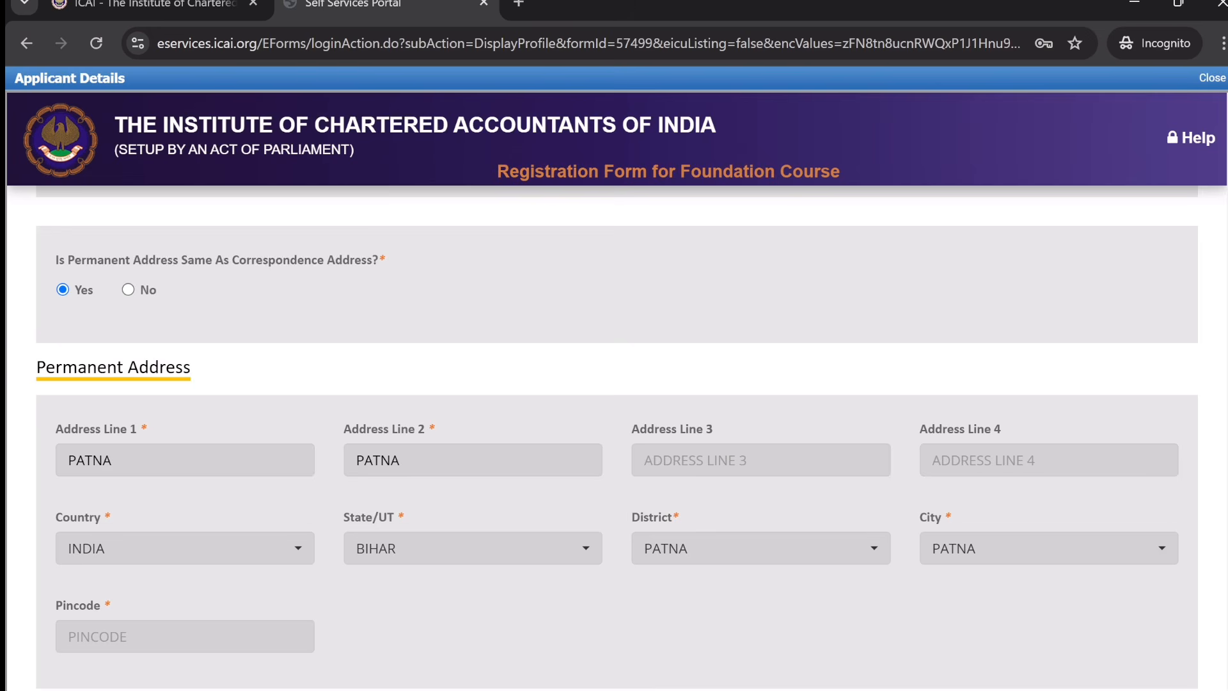
- Set the Category to GENERAL
{"action": "scroll", "coordinate": [614, 448], "scroll_direction": "down", "scroll_amount": 3}
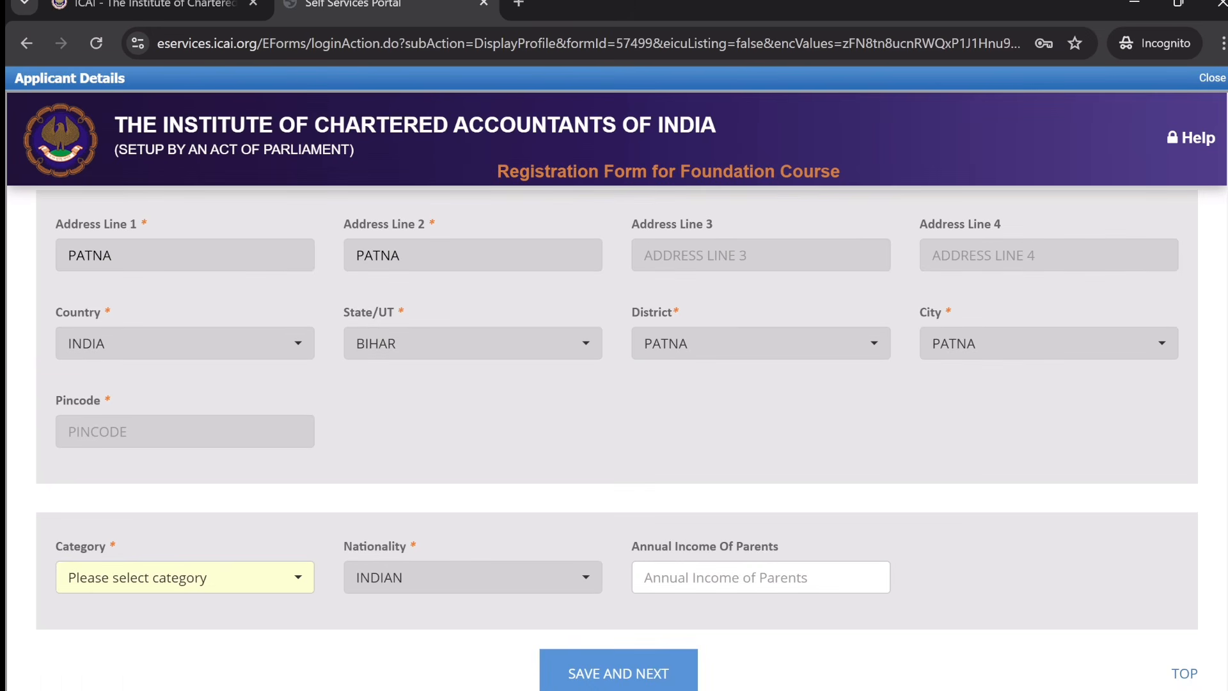
{"action": "left_click", "coordinate": [199, 578]}
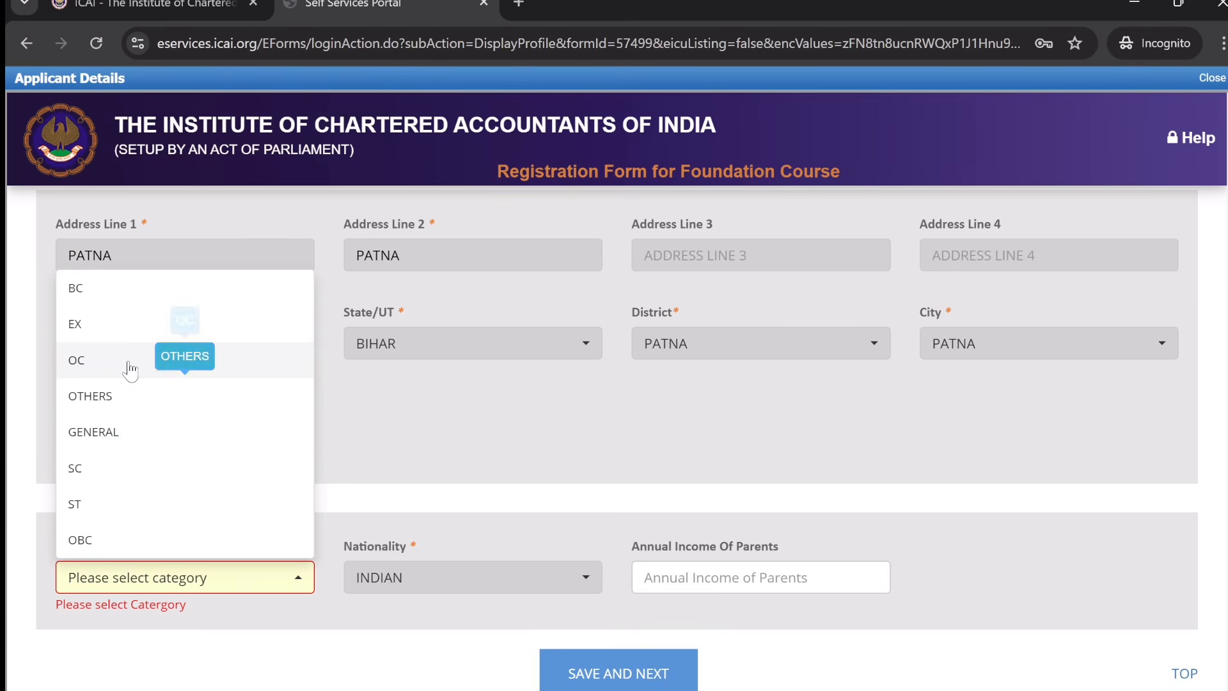
{"action": "left_click", "coordinate": [149, 447]}
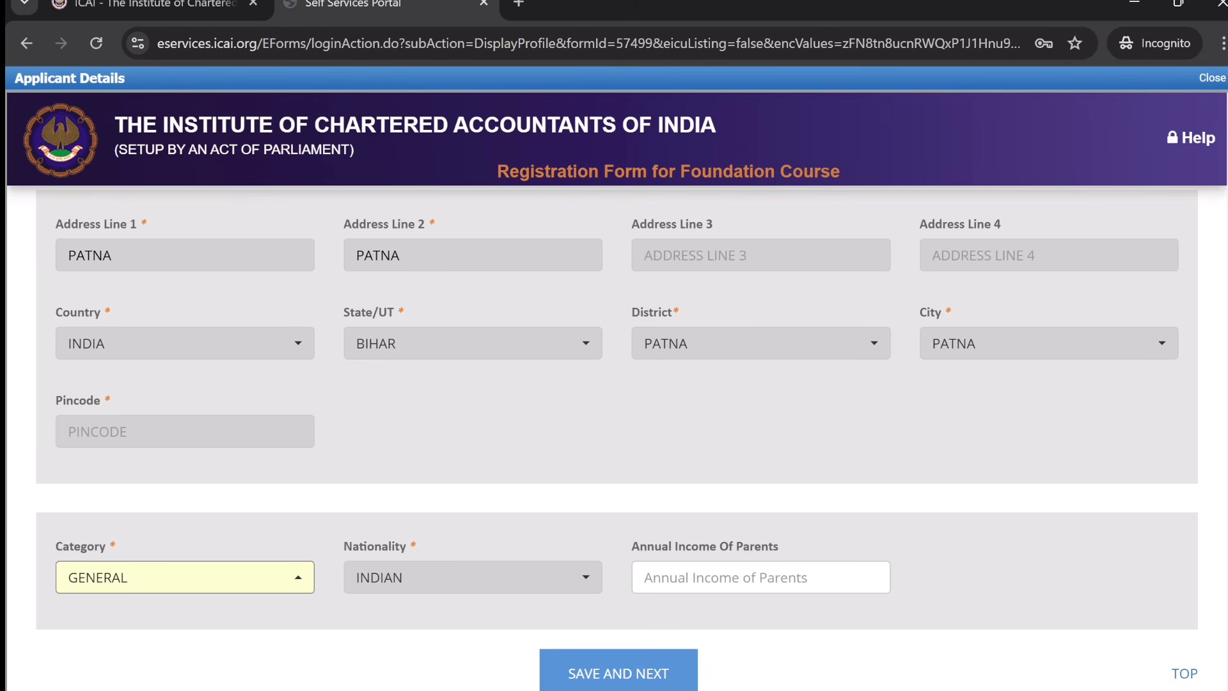
- Add the missing correspondence pincode and save the personal details to reach qualifications
{"action": "left_click", "coordinate": [585, 673]}
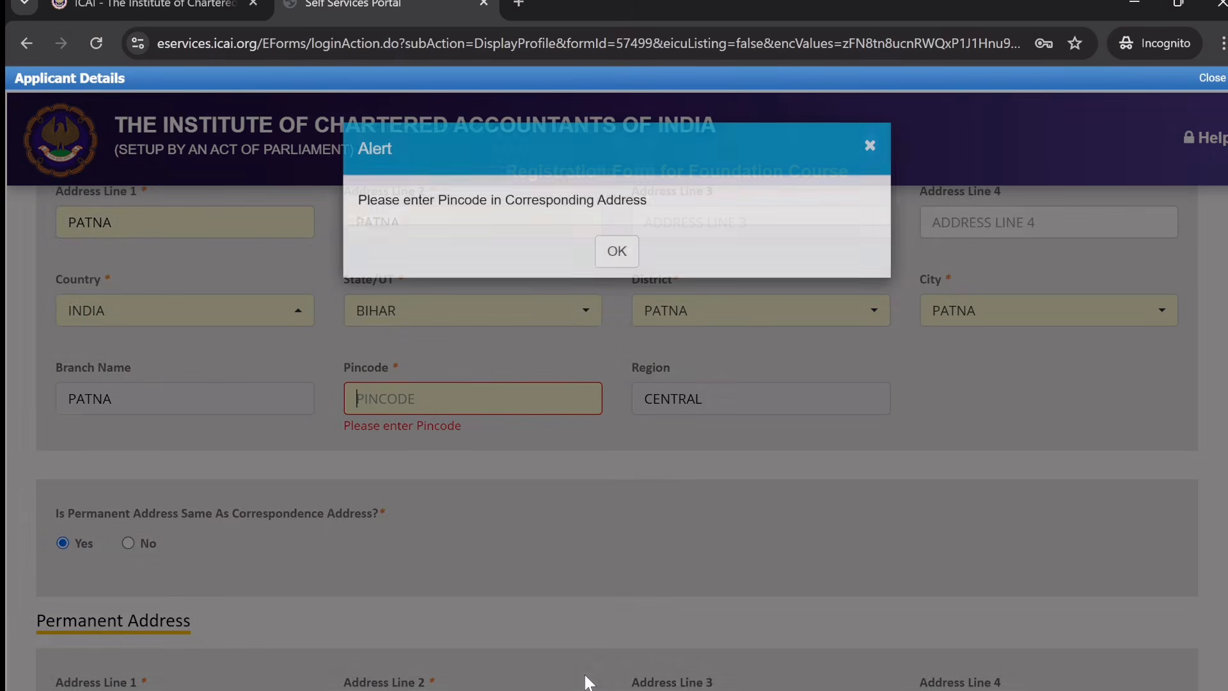
{"action": "left_click", "coordinate": [617, 250]}
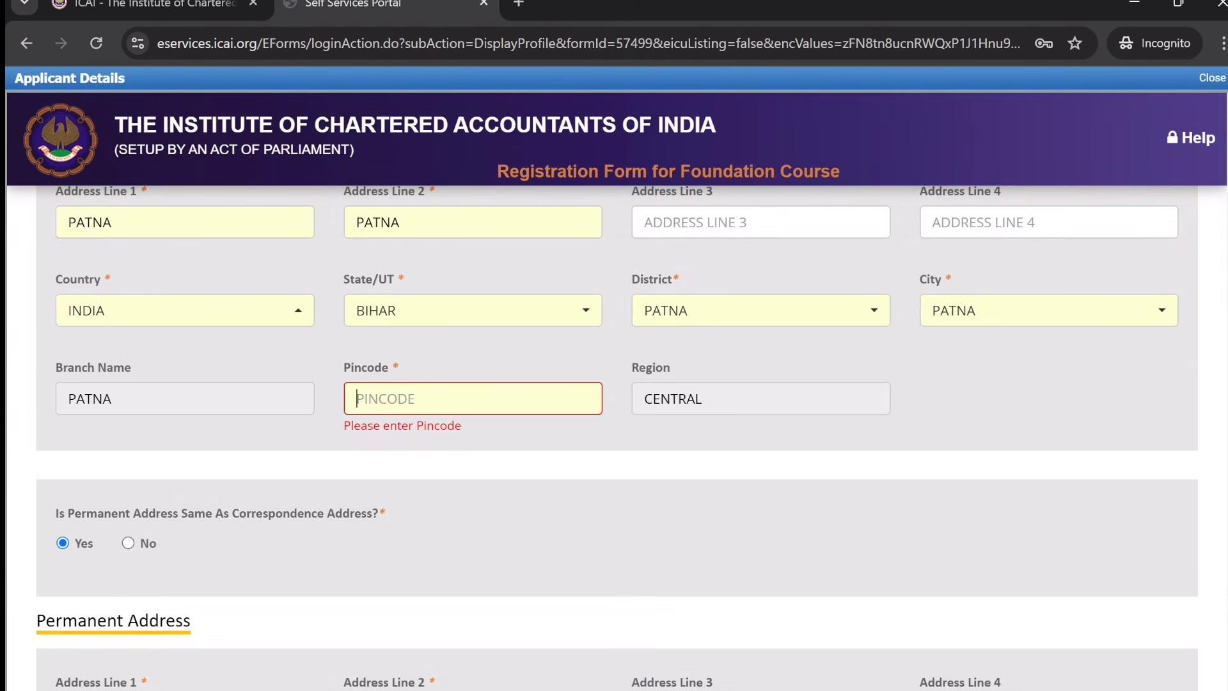
{"action": "type", "text": "800020"}
{"action": "scroll", "coordinate": [289, 406], "scroll_direction": "down", "scroll_amount": 7}
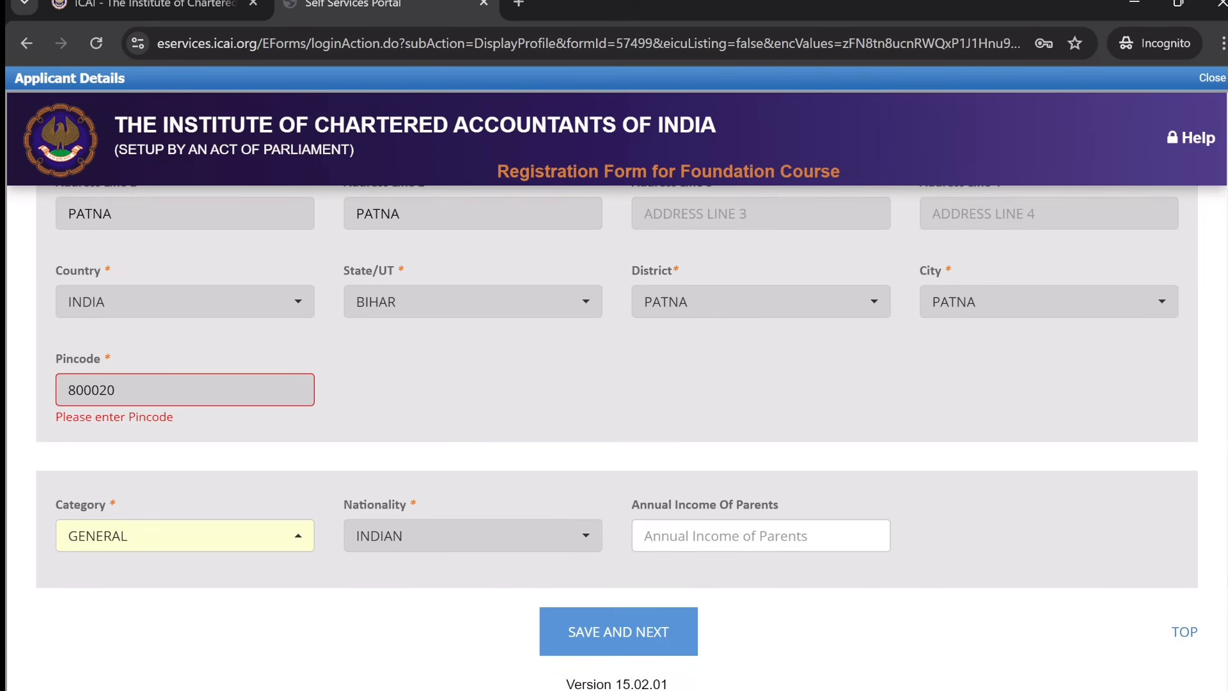
{"action": "left_click", "coordinate": [618, 632]}
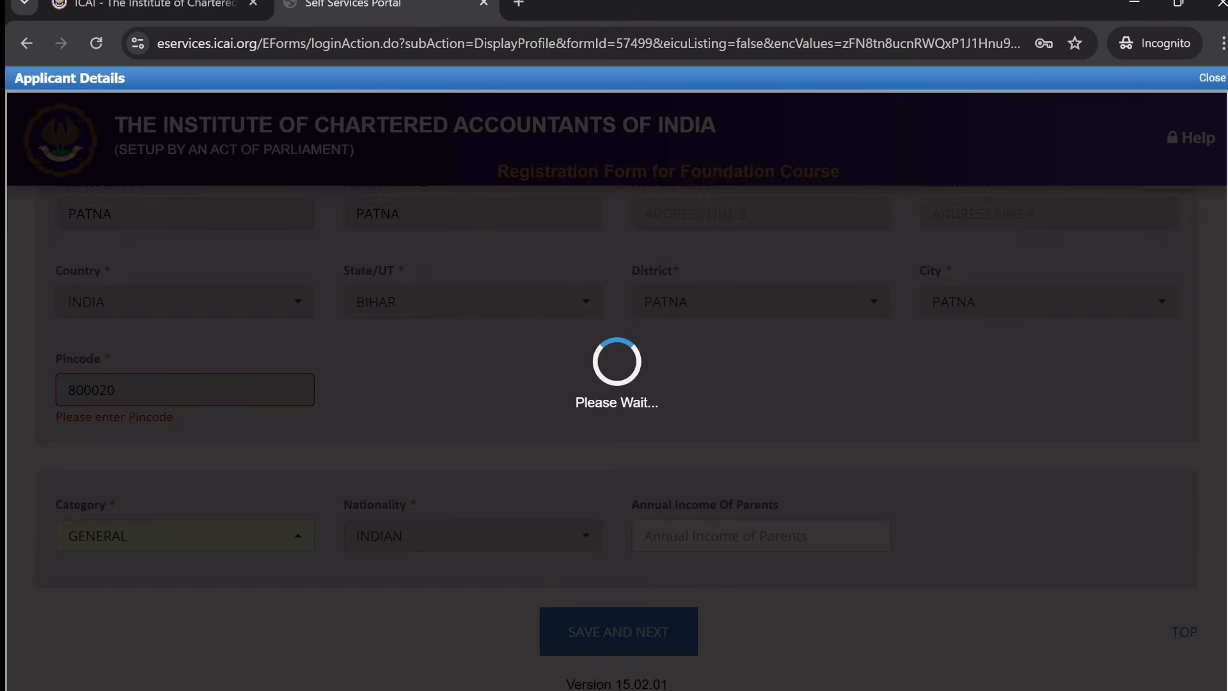
- Dismiss the data-saved confirmation and enter the Class X roll number
{"action": "left_click", "coordinate": [617, 250]}
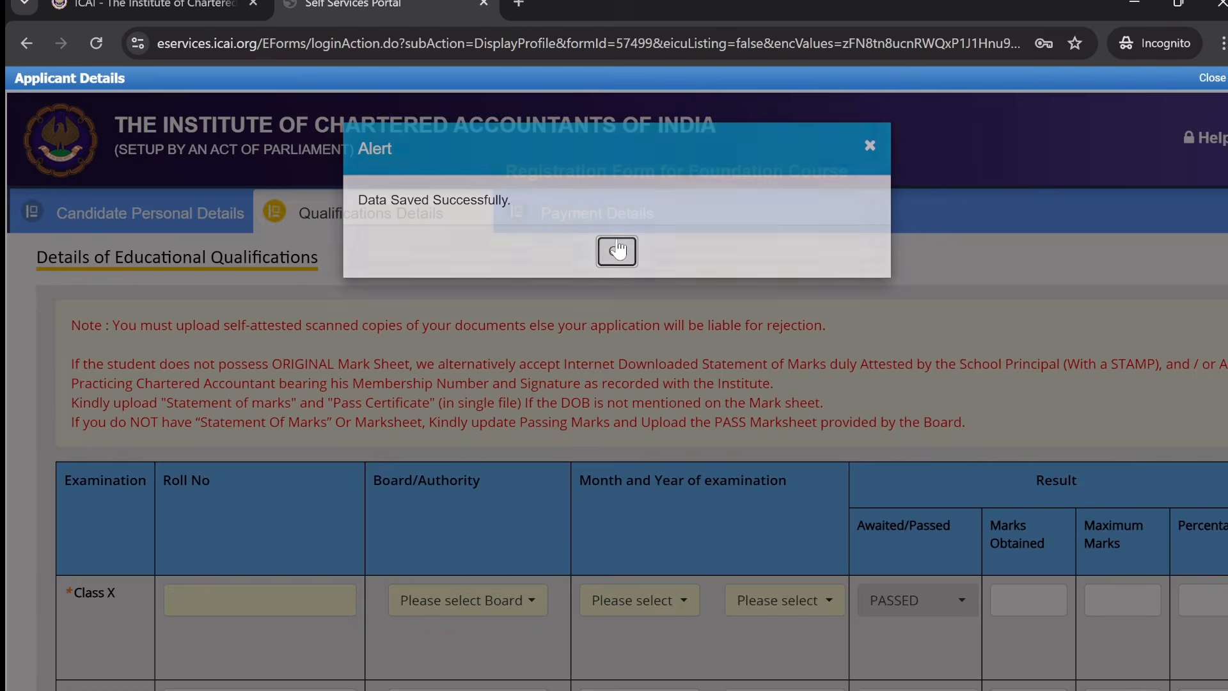
{"action": "scroll", "coordinate": [615, 435], "scroll_direction": "down", "scroll_amount": 4}
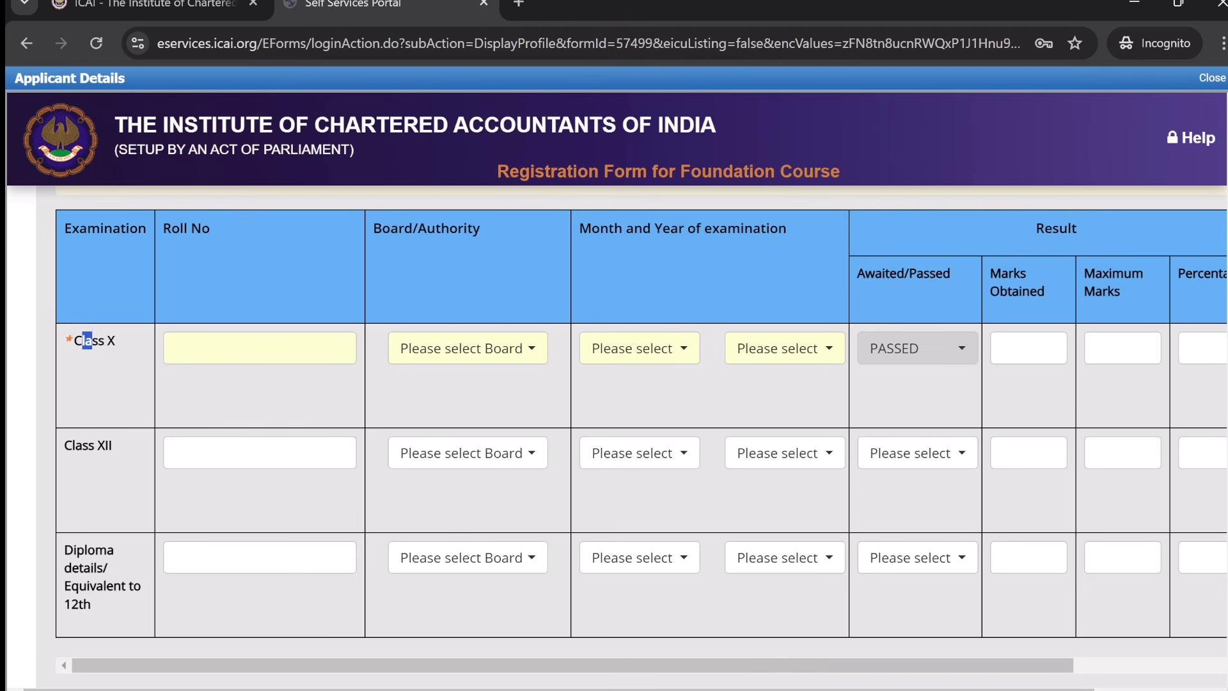
{"action": "left_click_drag", "start_coordinate": [93, 340], "coordinate": [117, 353]}
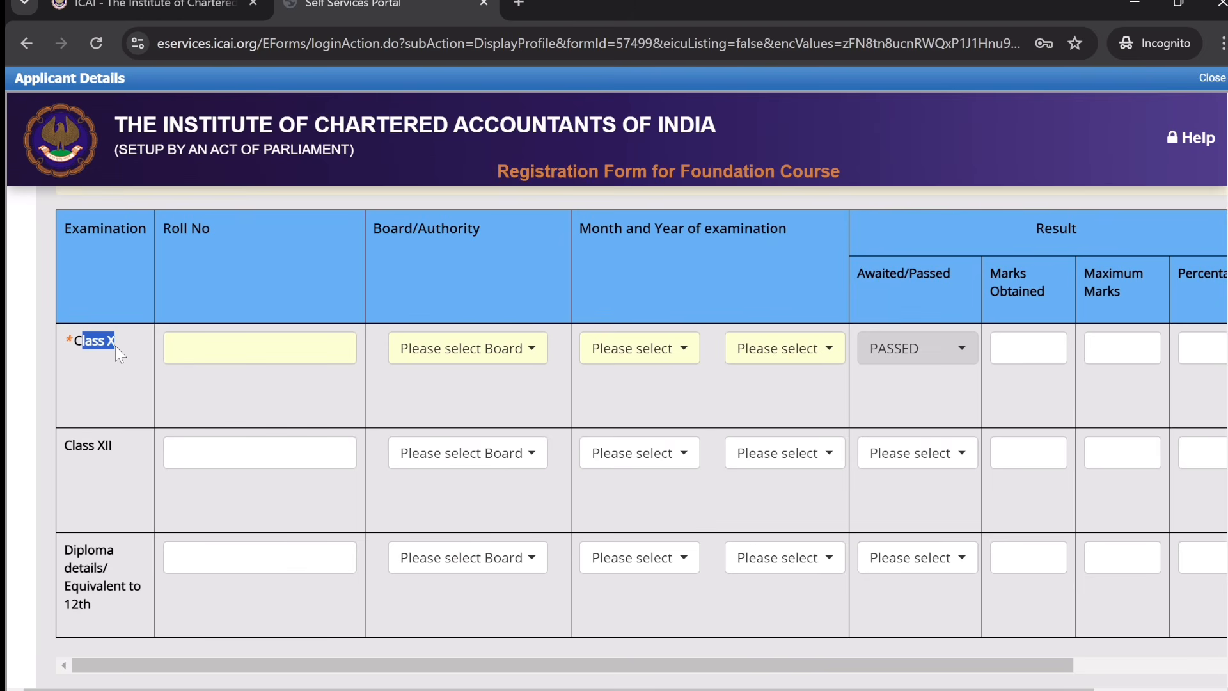
{"action": "left_click", "coordinate": [98, 404]}
{"action": "left_click", "coordinate": [255, 349]}
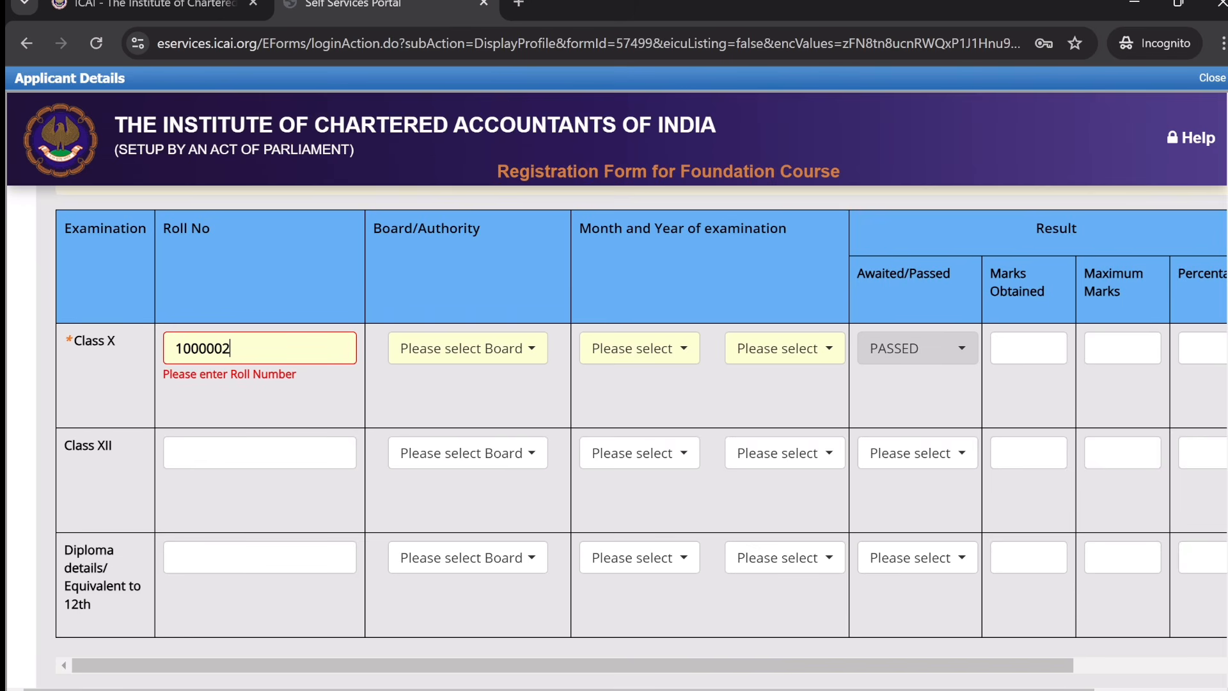
- Set the Class X board to CBSE and the exam date to March 2016
{"action": "left_click", "coordinate": [472, 354]}
{"action": "type", "text": "cb"}
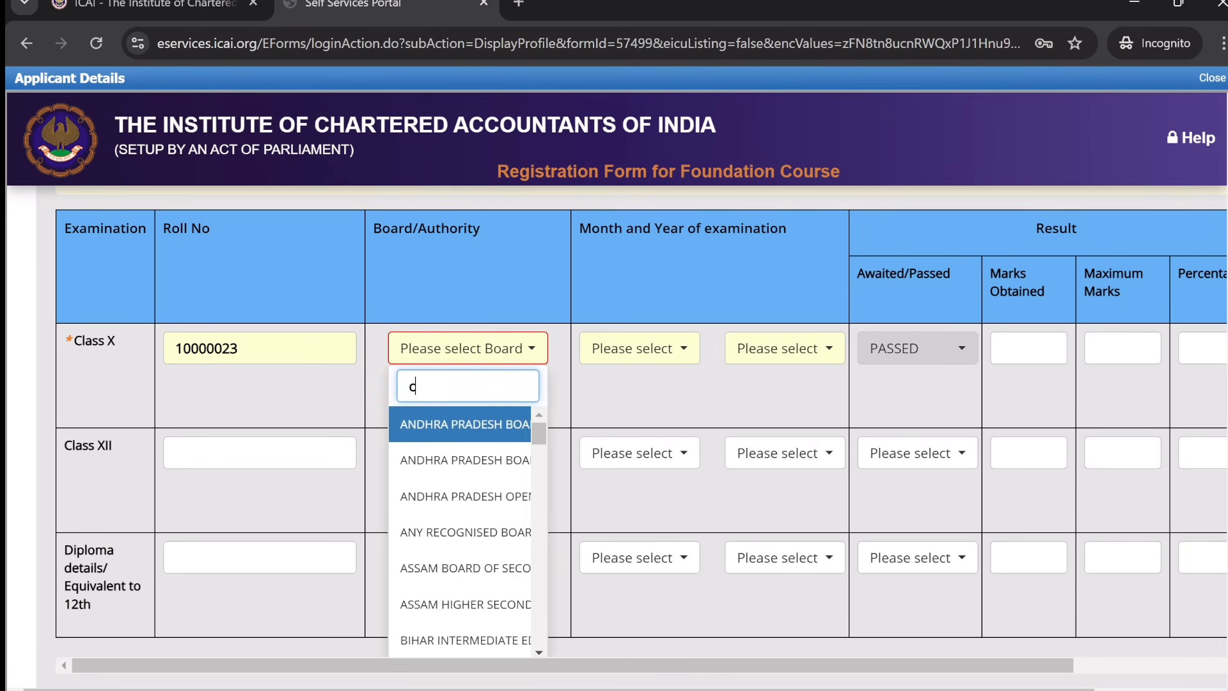
{"action": "left_click", "coordinate": [472, 426]}
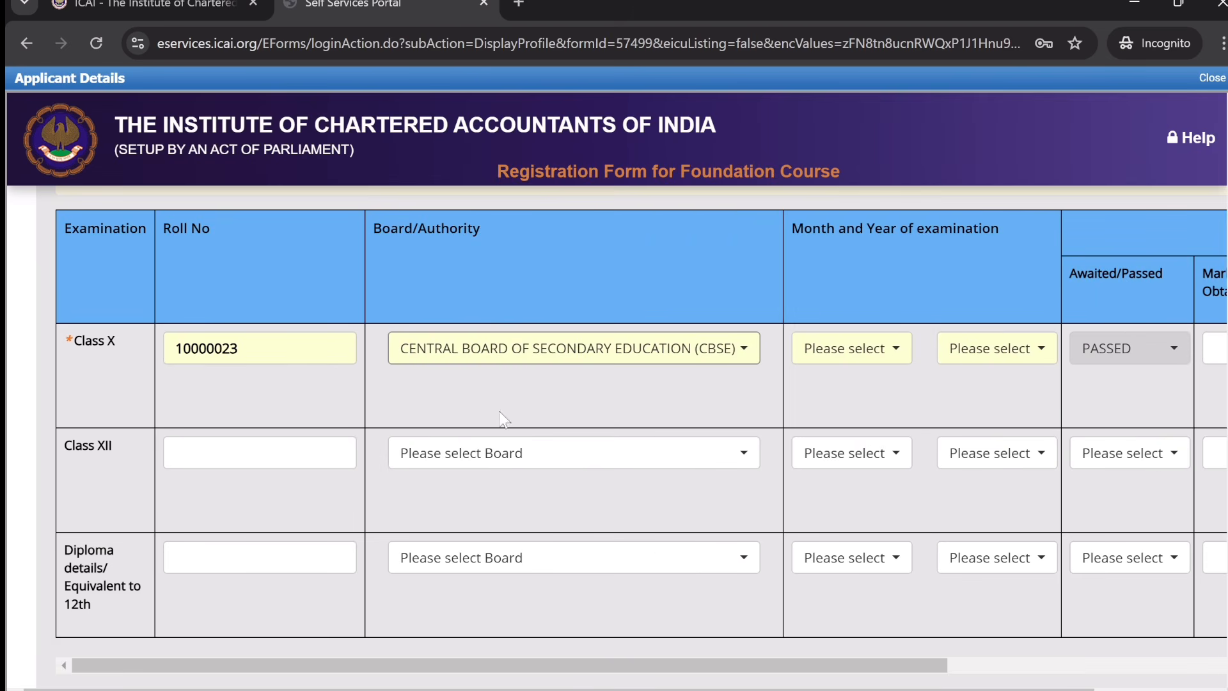
{"action": "left_click", "coordinate": [863, 353]}
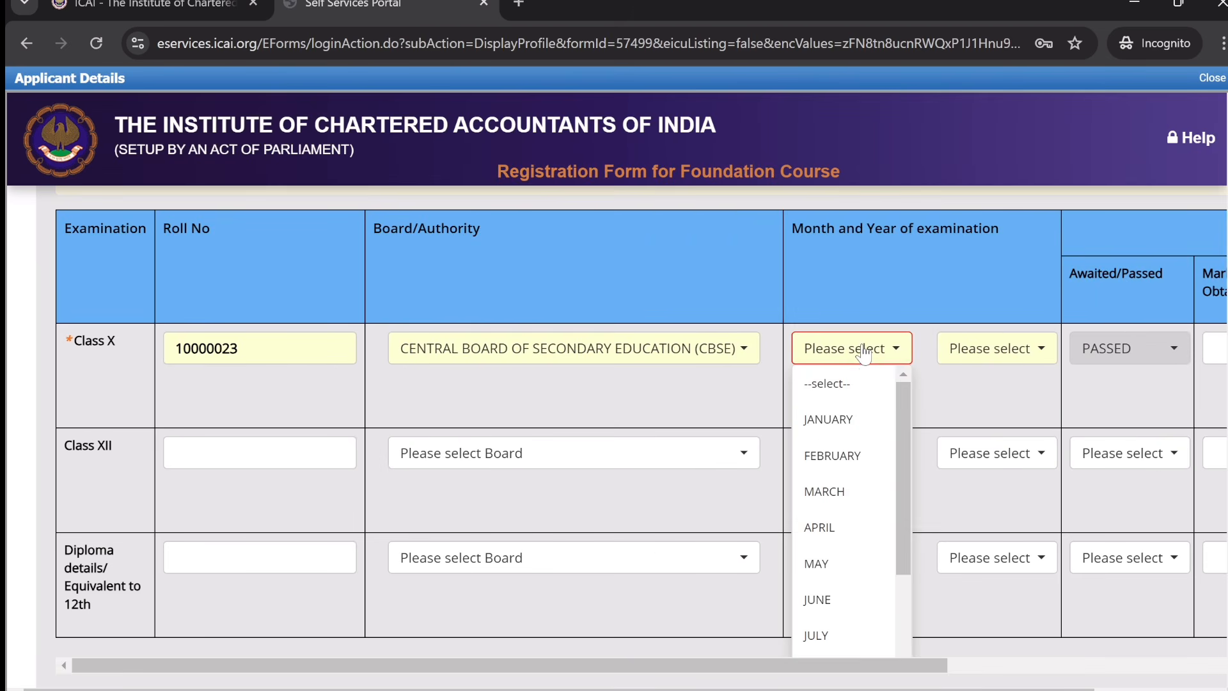
{"action": "left_click", "coordinate": [841, 503]}
{"action": "left_click", "coordinate": [1019, 350]}
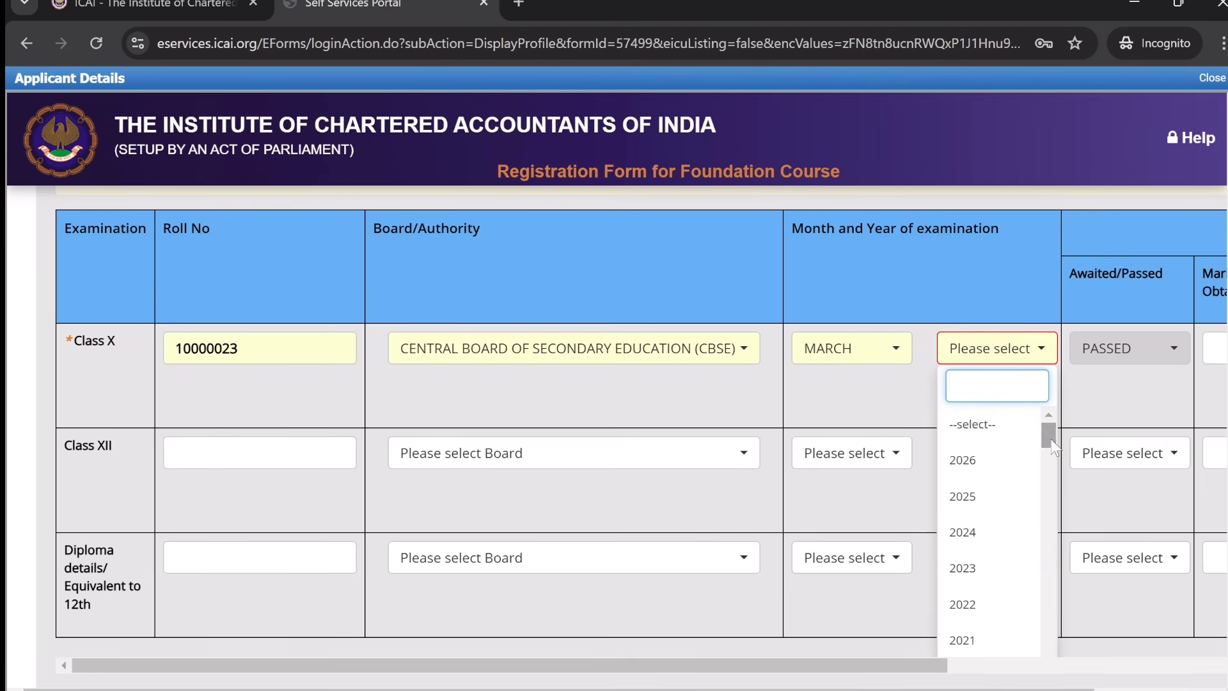
{"action": "mouse_move", "coordinate": [1052, 443]}
{"action": "left_mouse_down"}
{"action": "mouse_move", "coordinate": [1056, 500]}
{"action": "mouse_move", "coordinate": [1056, 466]}
{"action": "left_mouse_up"}
{"action": "left_click", "coordinate": [957, 481]}
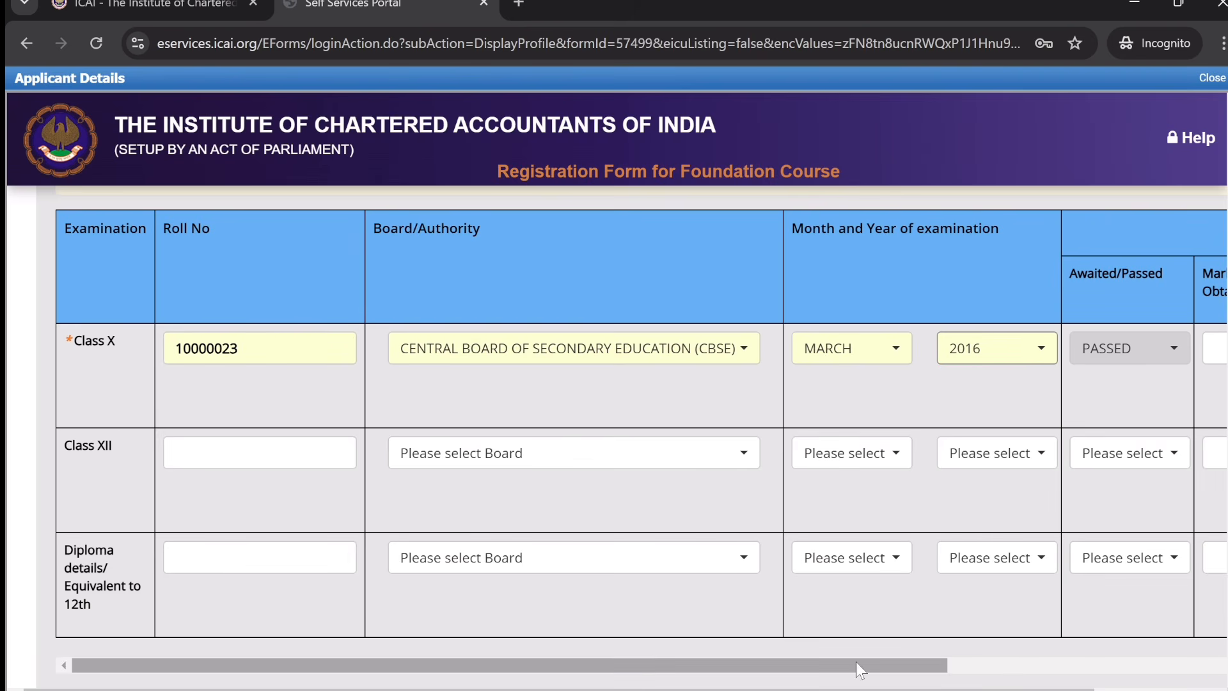
- Bring up the file picker for the Class X marksheet upload
{"action": "left_click_drag", "start_coordinate": [855, 665], "coordinate": [1198, 639]}
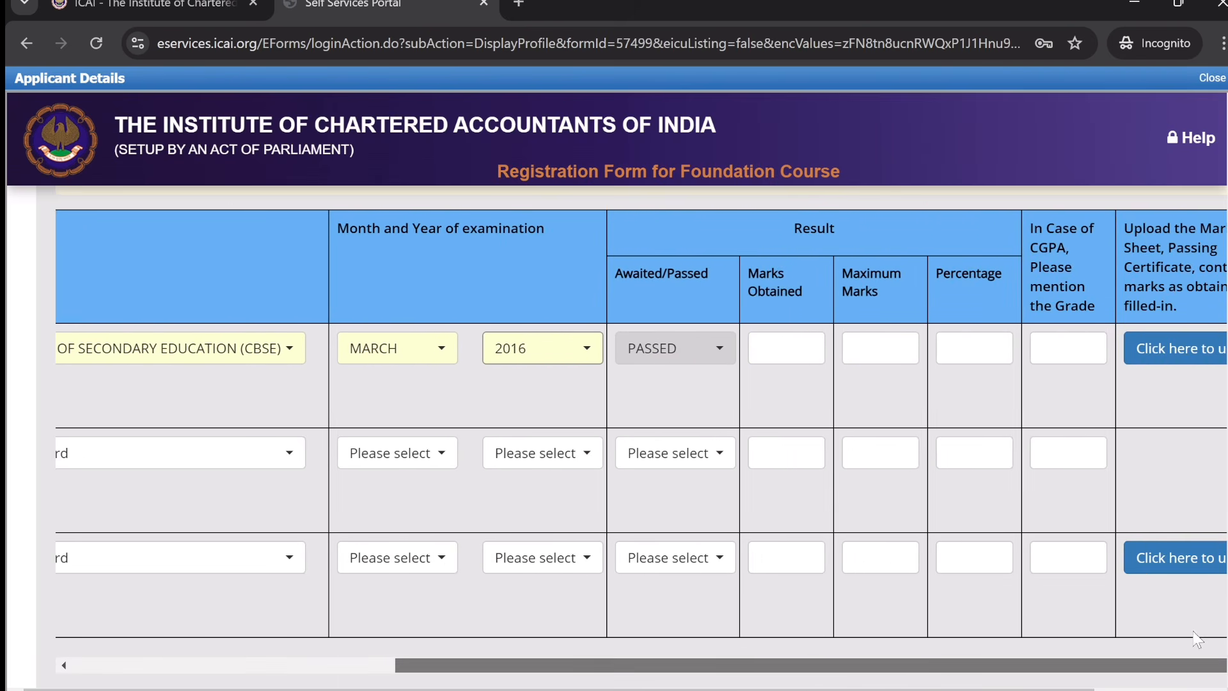
{"action": "left_click", "coordinate": [1164, 364]}
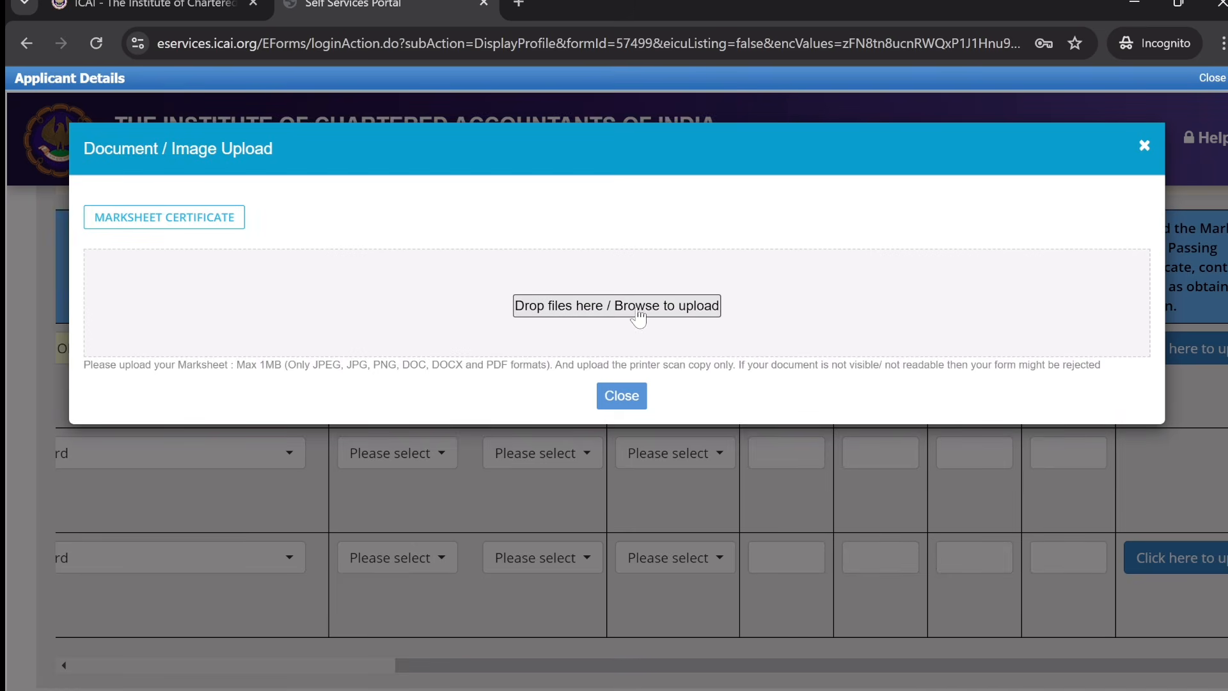
{"action": "left_click", "coordinate": [625, 310]}
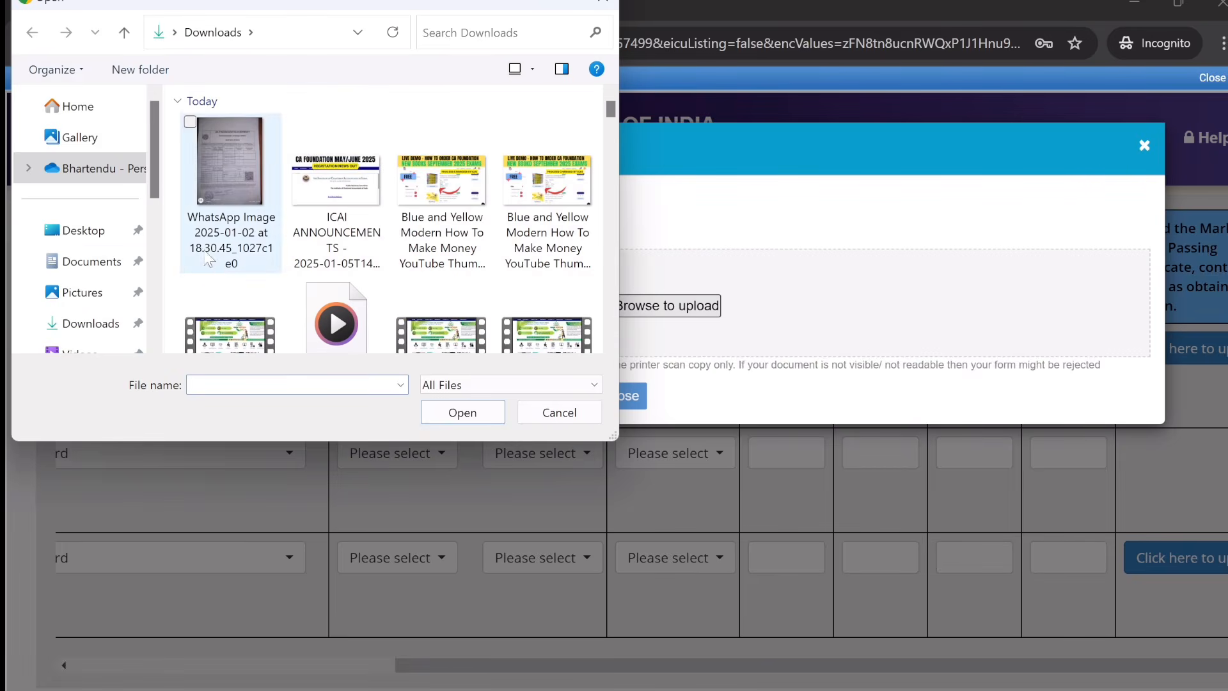
- Upload the Class X marksheet image from Downloads and choose CBSE as the Class XII board
{"action": "left_click", "coordinate": [232, 205]}
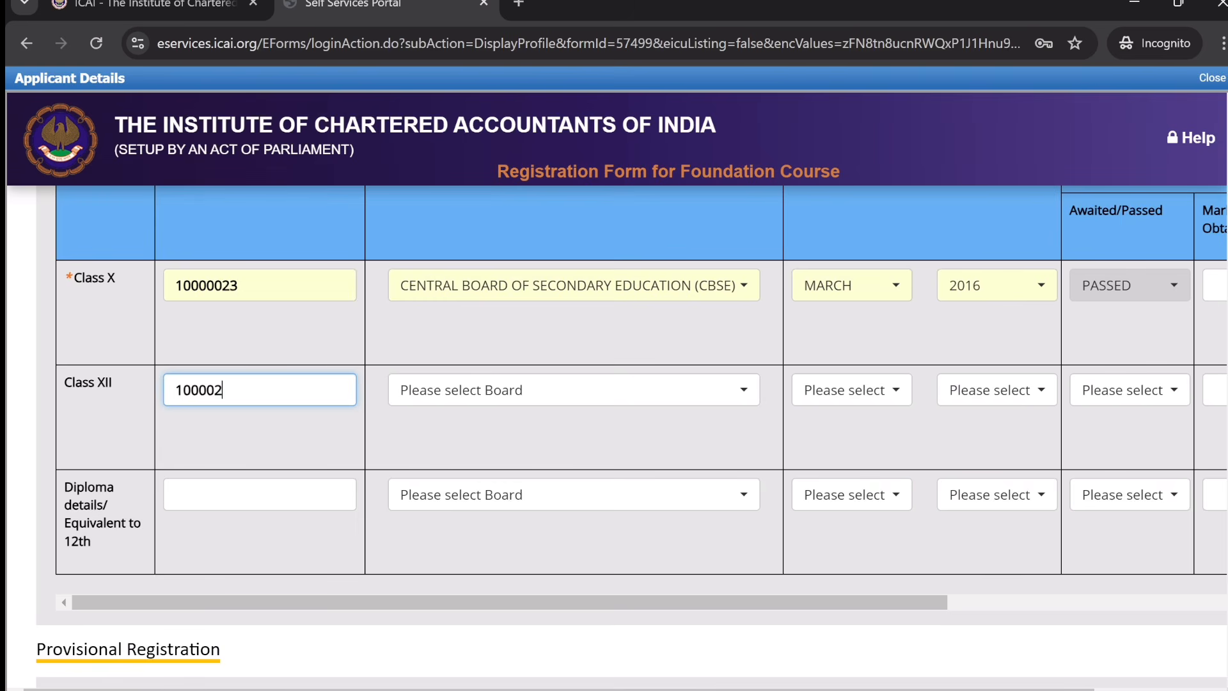
{"action": "left_click", "coordinate": [553, 392]}
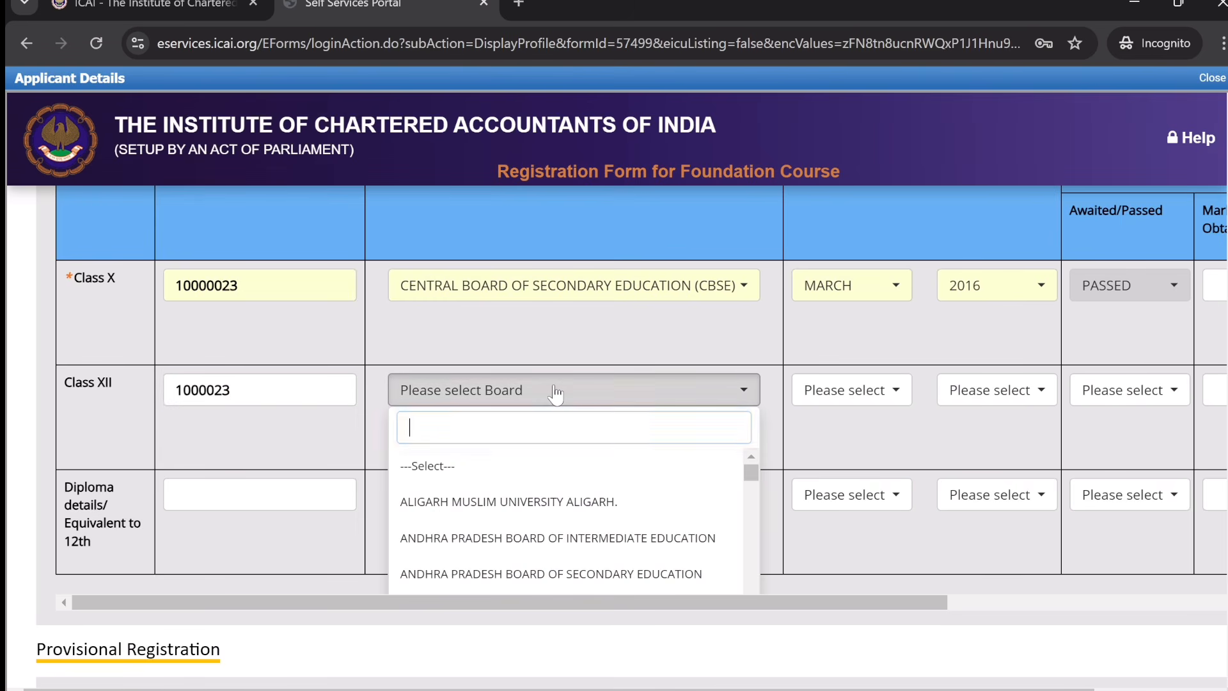
{"action": "type", "text": "cbser"}
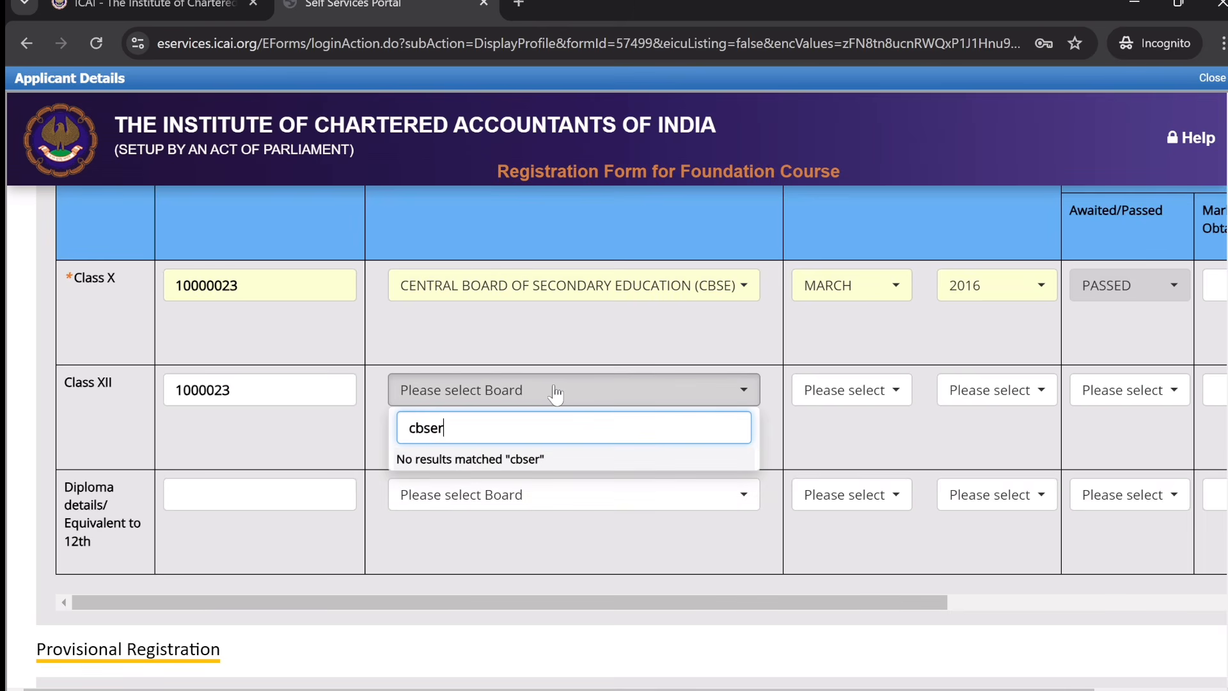
{"action": "key", "text": "BackSpace"}
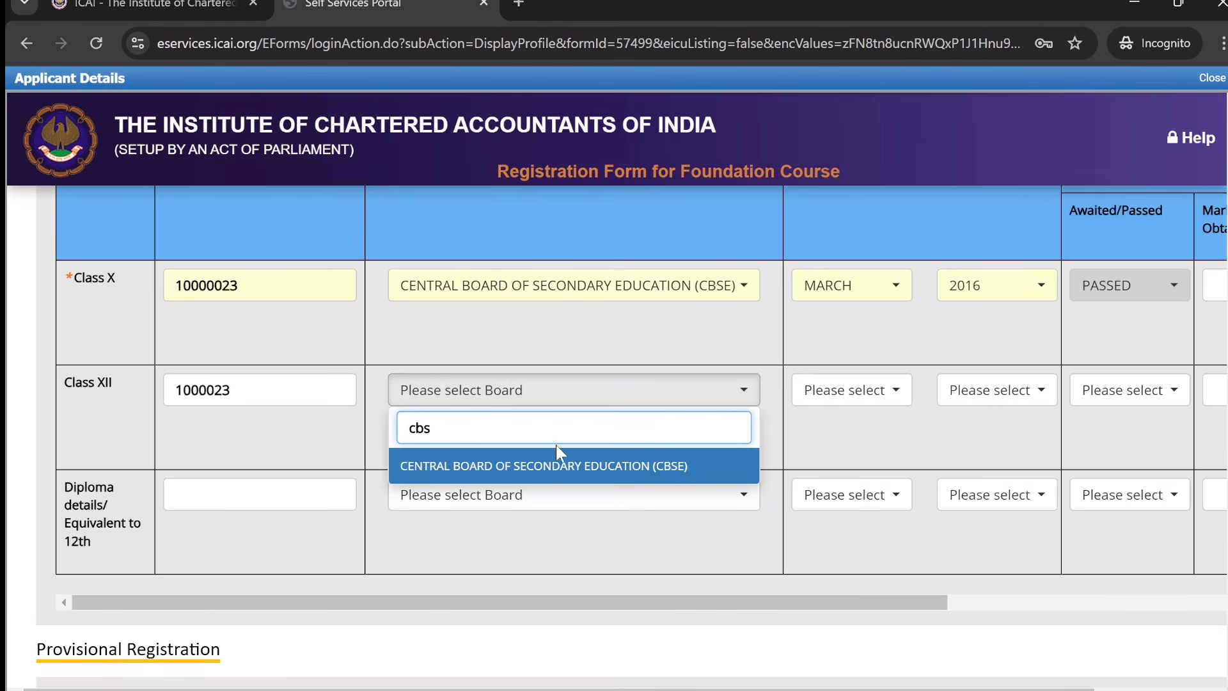
{"action": "left_click", "coordinate": [569, 469]}
- Set the Class XII exam to March 2018 with result PASSED
{"action": "left_click", "coordinate": [874, 403]}
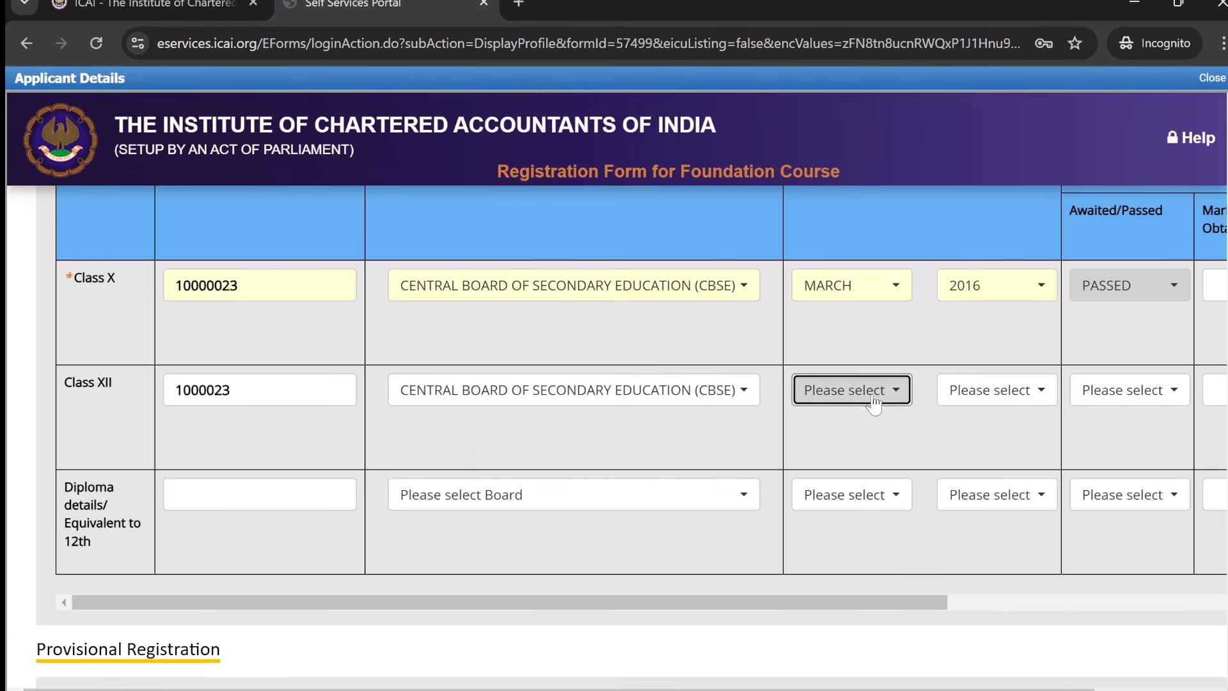
{"action": "left_click", "coordinate": [840, 536]}
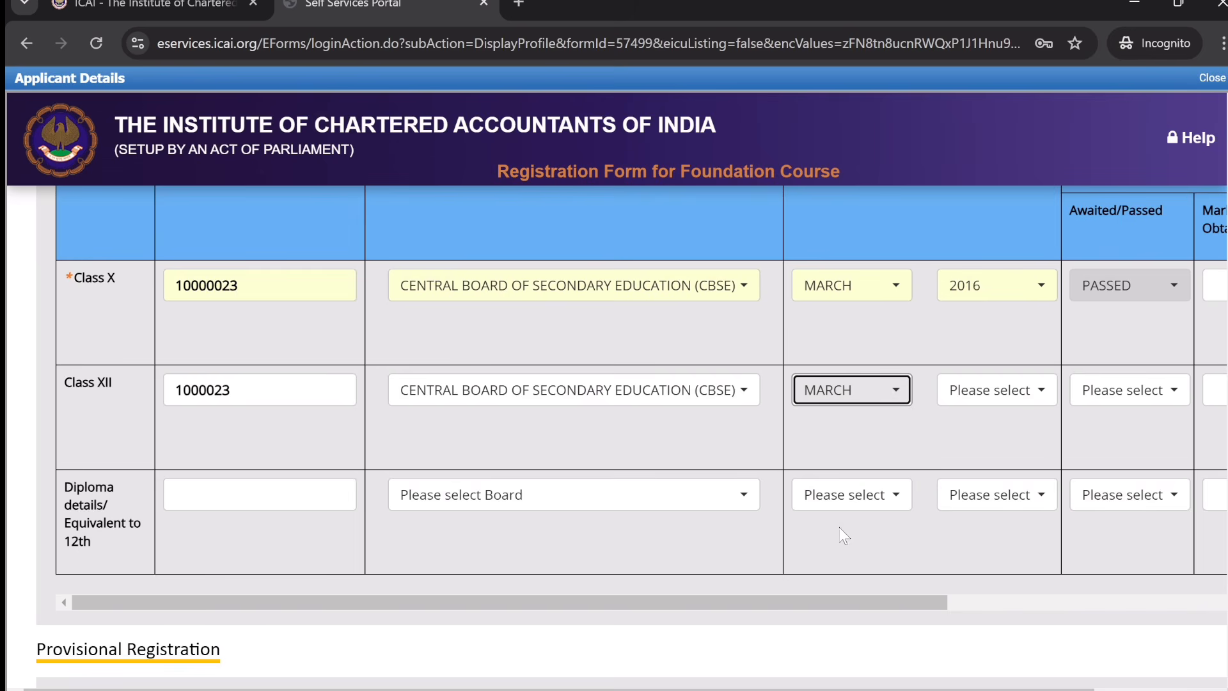
{"action": "left_click", "coordinate": [1009, 390]}
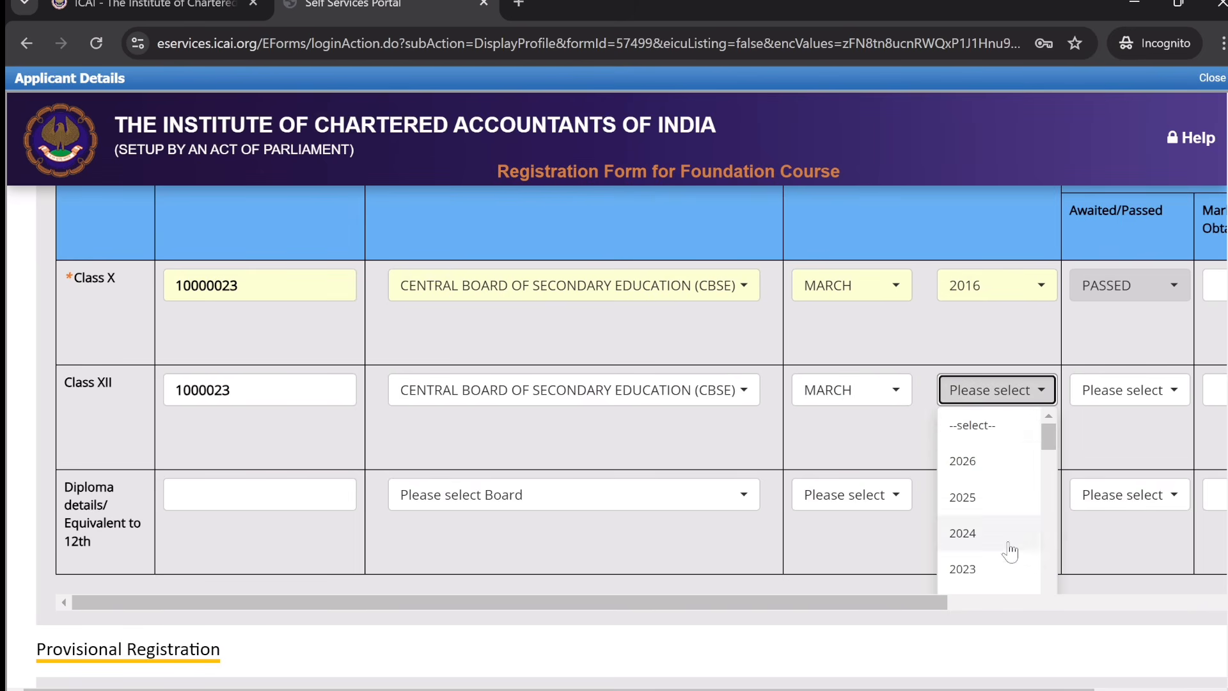
{"action": "mouse_move", "coordinate": [1050, 448]}
{"action": "left_mouse_down"}
{"action": "mouse_move", "coordinate": [1050, 481]}
{"action": "mouse_move", "coordinate": [1049, 469]}
{"action": "left_mouse_up"}
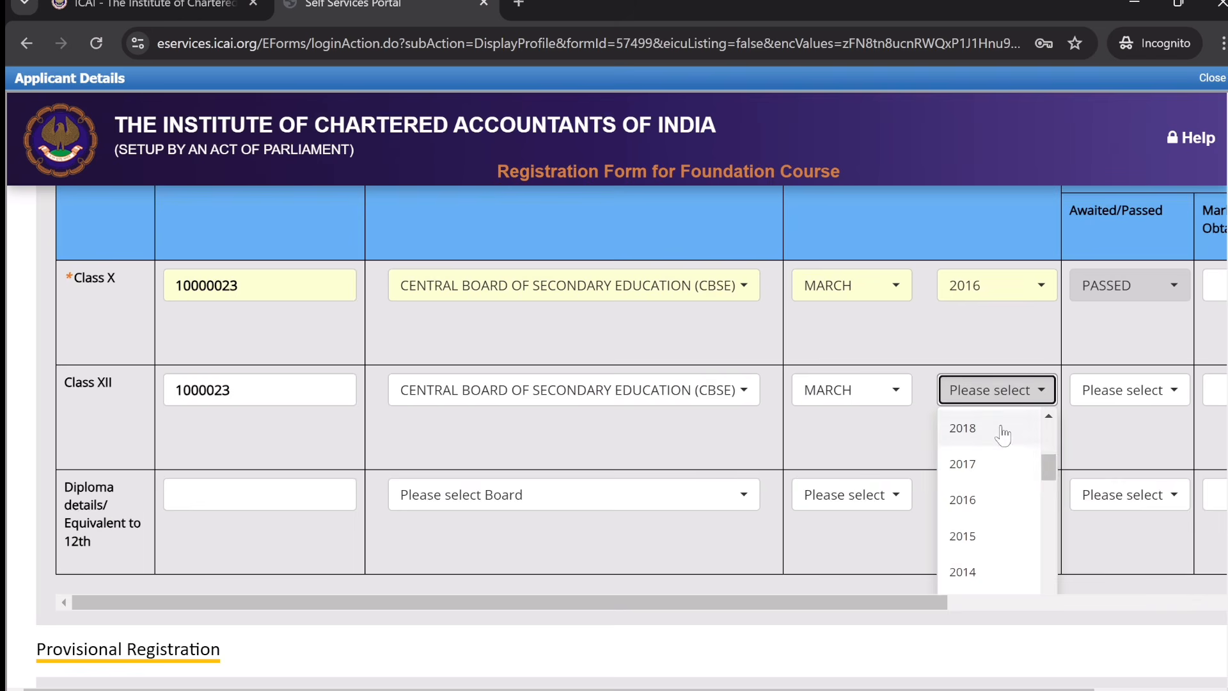
{"action": "left_click", "coordinate": [1000, 428]}
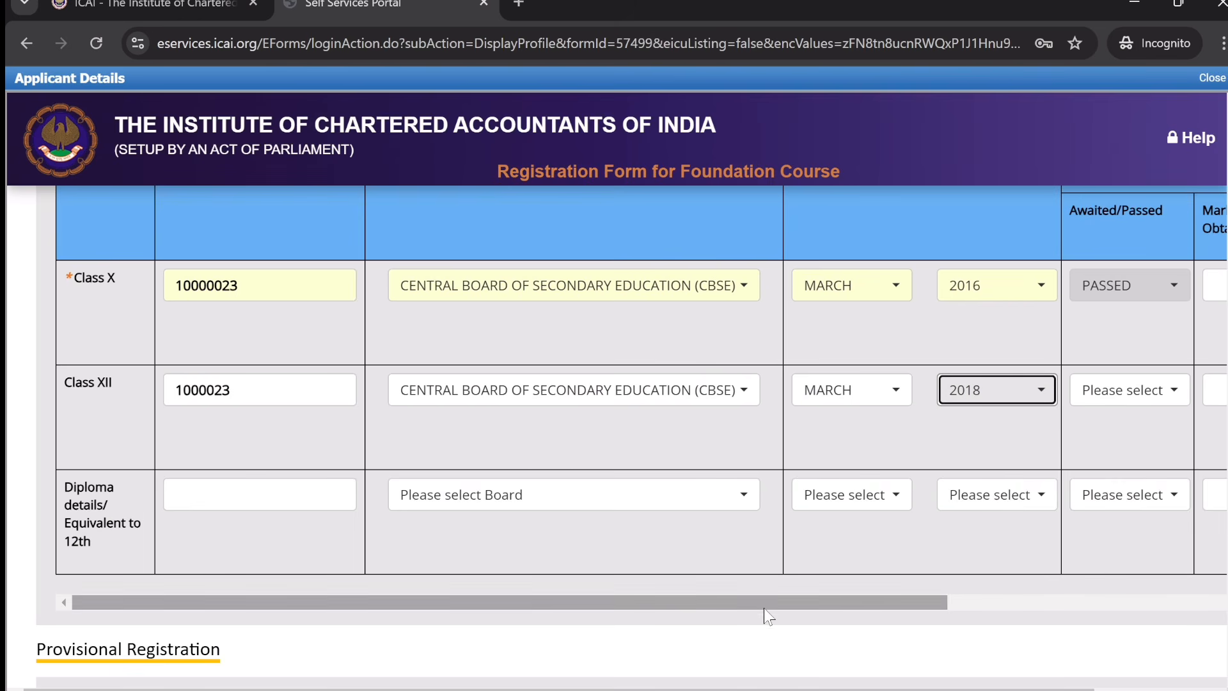
{"action": "left_click_drag", "start_coordinate": [765, 602], "coordinate": [1083, 602]}
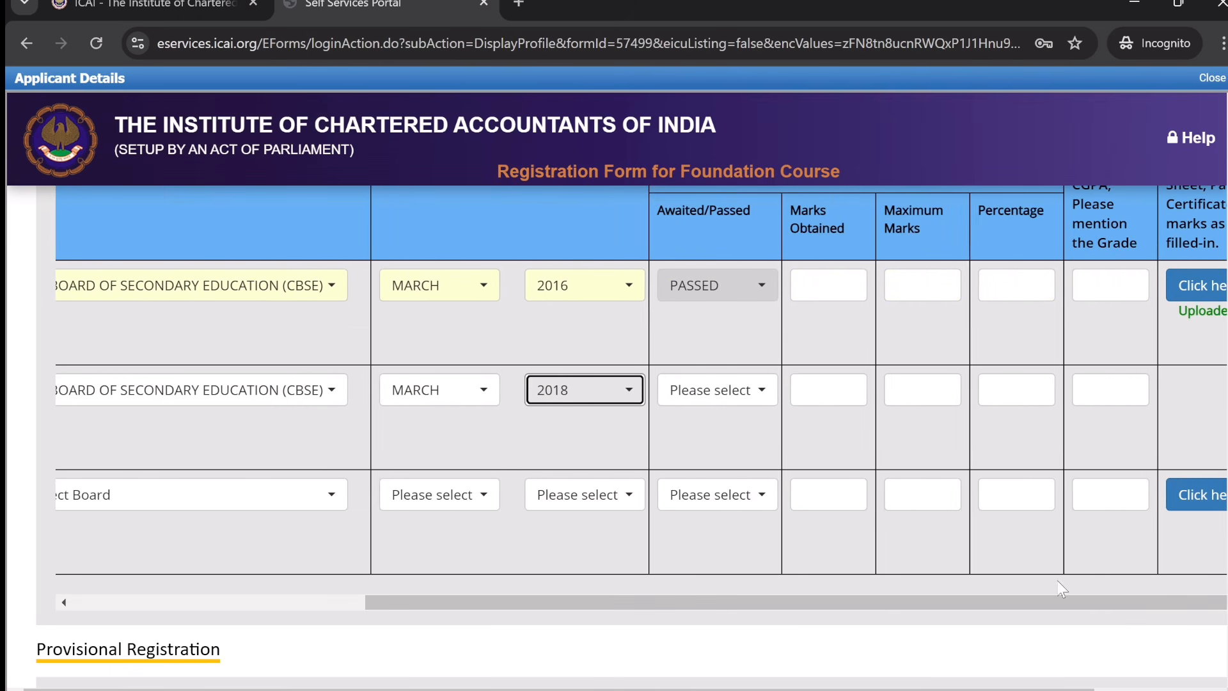
{"action": "left_click", "coordinate": [734, 390]}
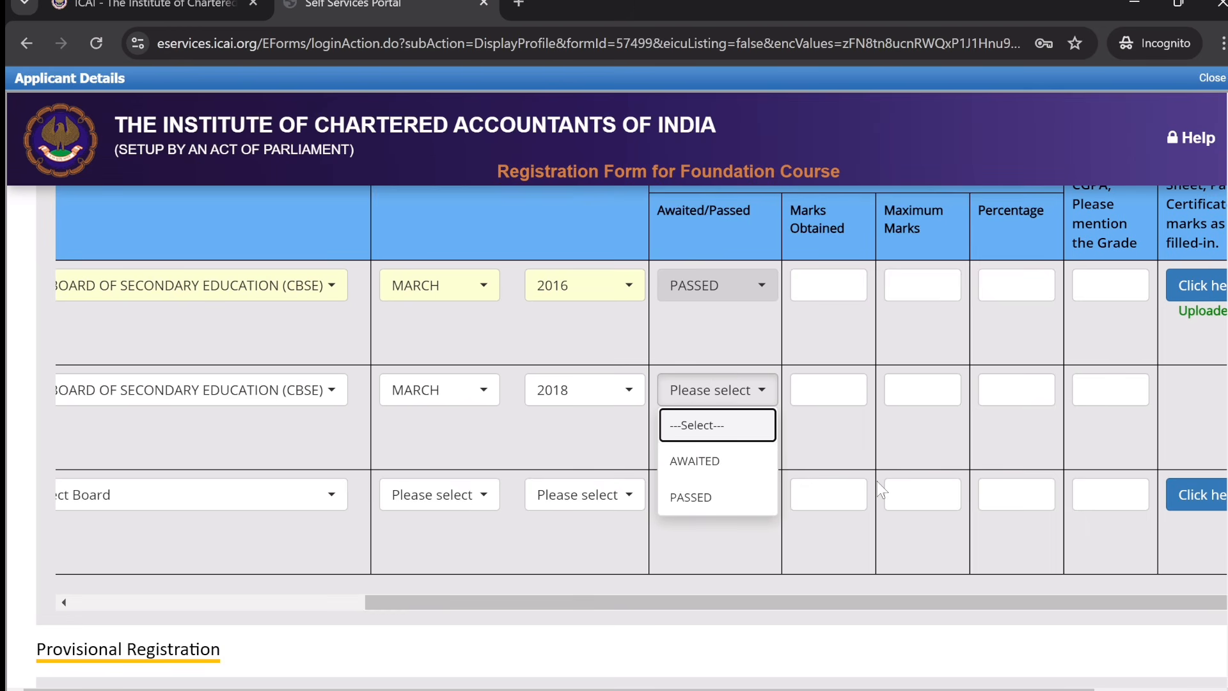
{"action": "left_click", "coordinate": [704, 514]}
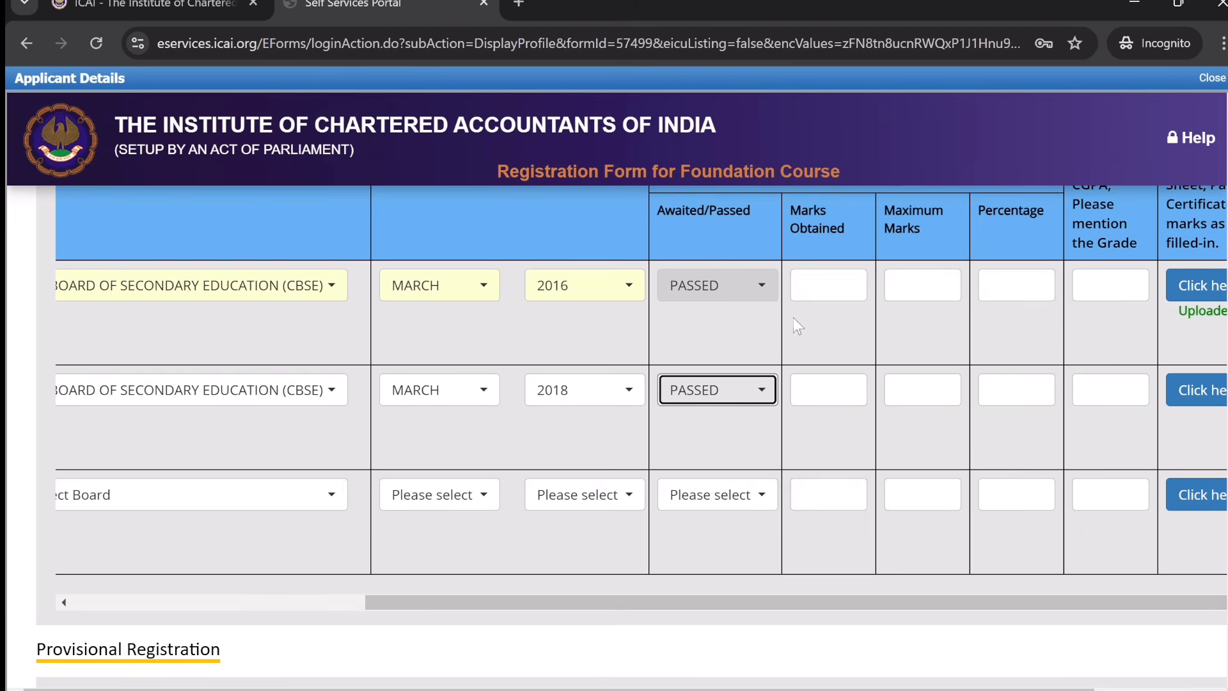
- Enter marks 350/500 (70.00%) for Class X and 400/500 (80.00%) for Class XII
{"action": "scroll", "coordinate": [866, 322], "scroll_direction": "right", "scroll_amount": 1}
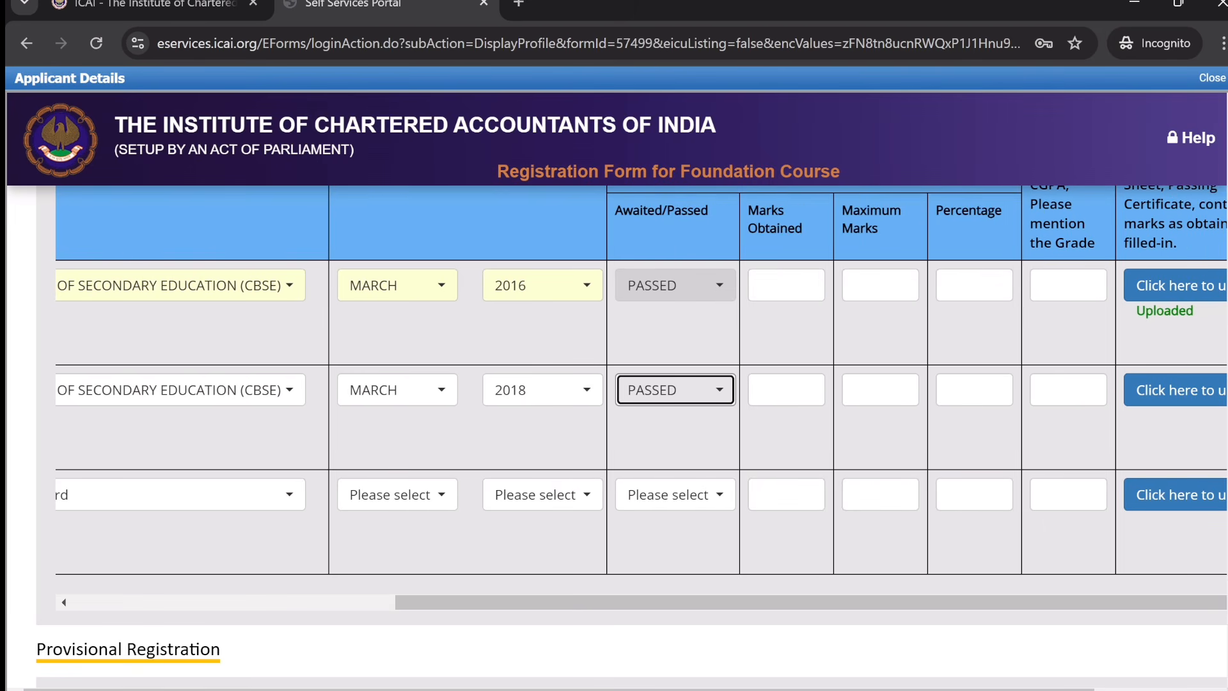
{"action": "left_click", "coordinate": [860, 282]}
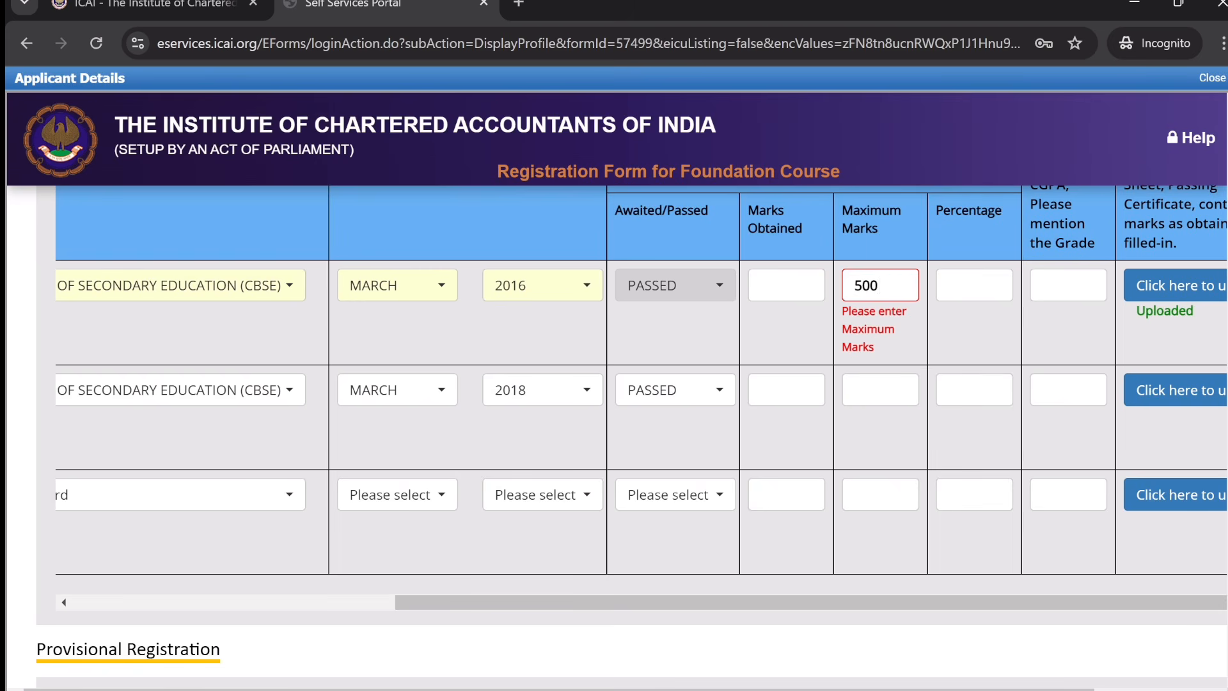
{"action": "left_click", "coordinate": [786, 286]}
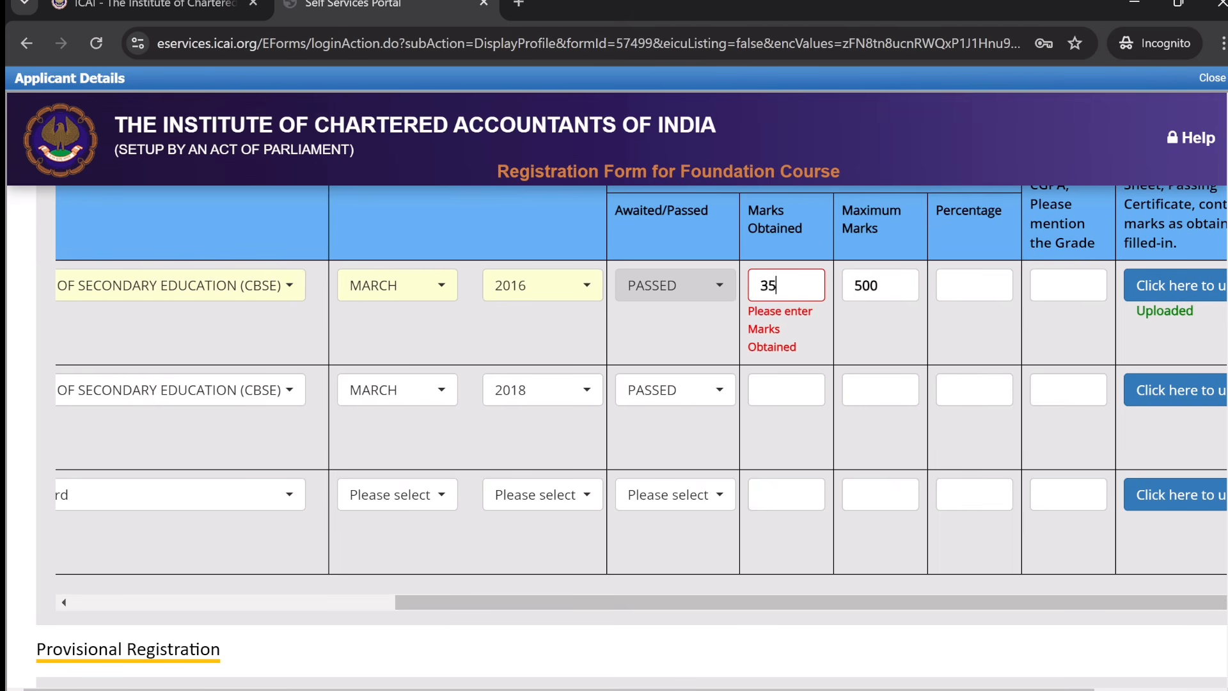
{"action": "left_click", "coordinate": [881, 338]}
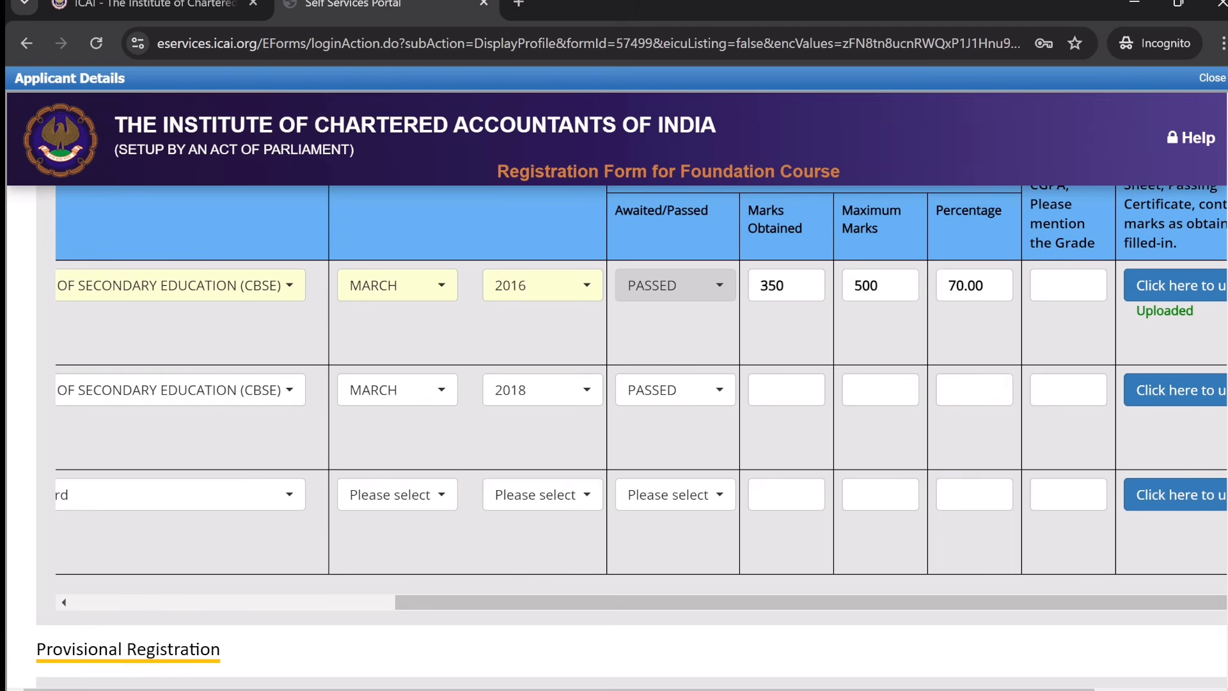
{"action": "left_click", "coordinate": [880, 389]}
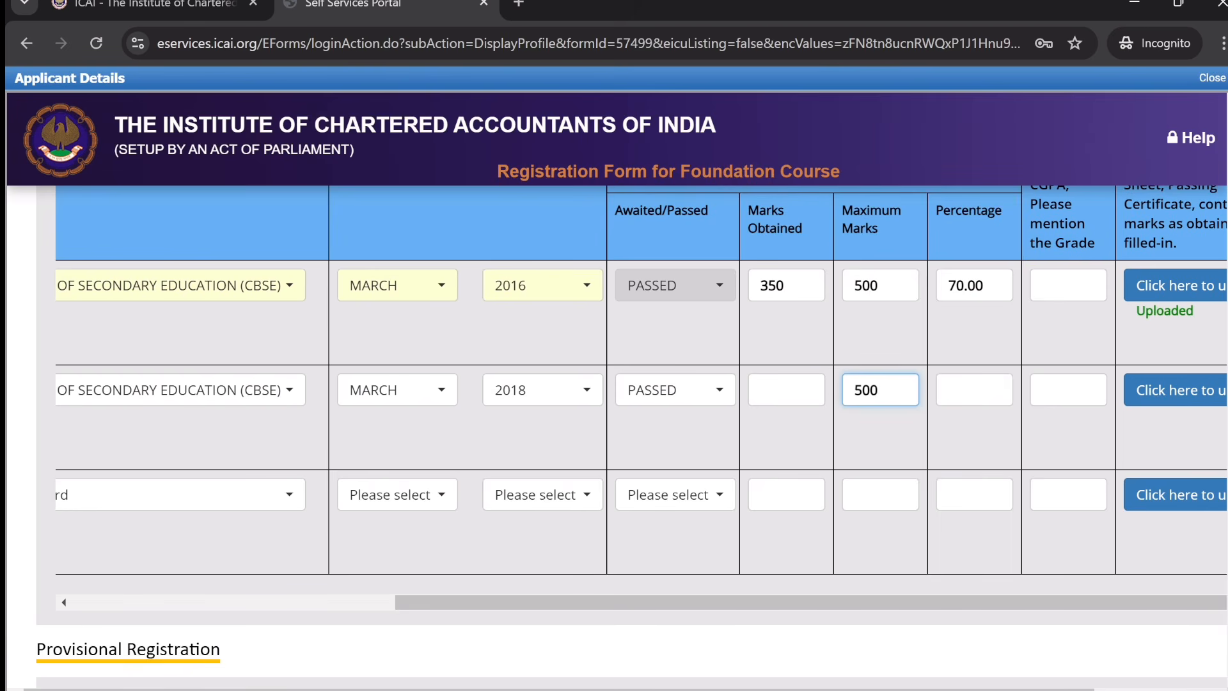
{"action": "left_click", "coordinate": [786, 390]}
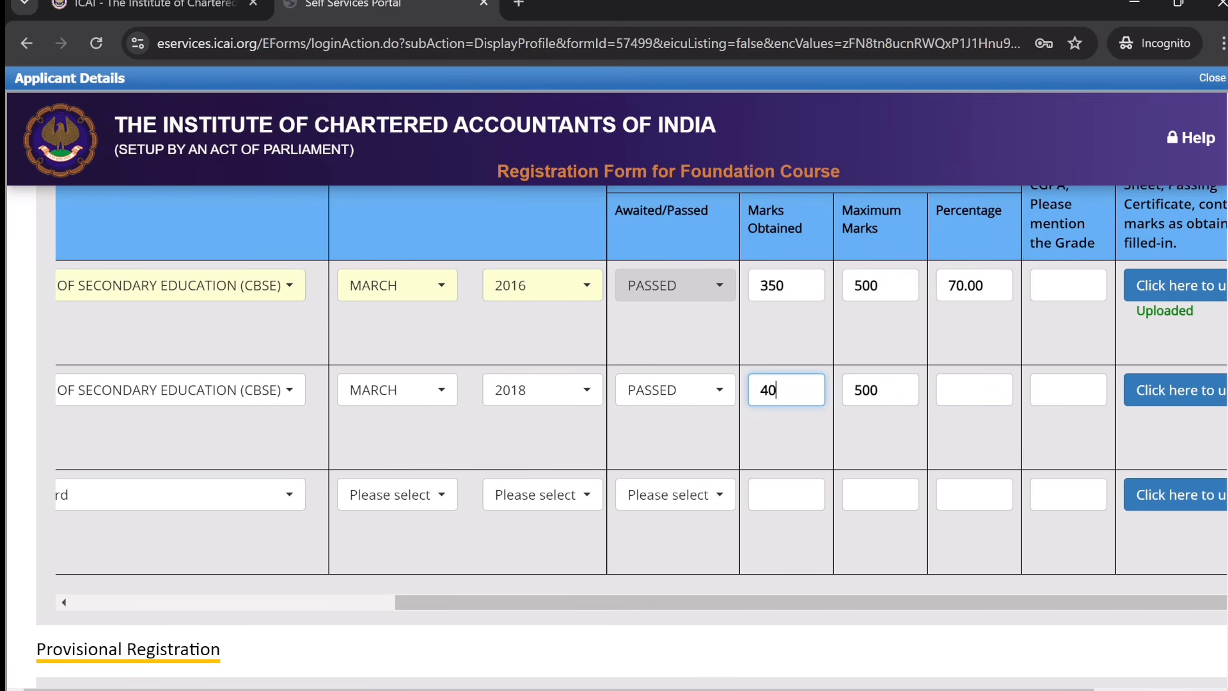
{"action": "left_click", "coordinate": [885, 437]}
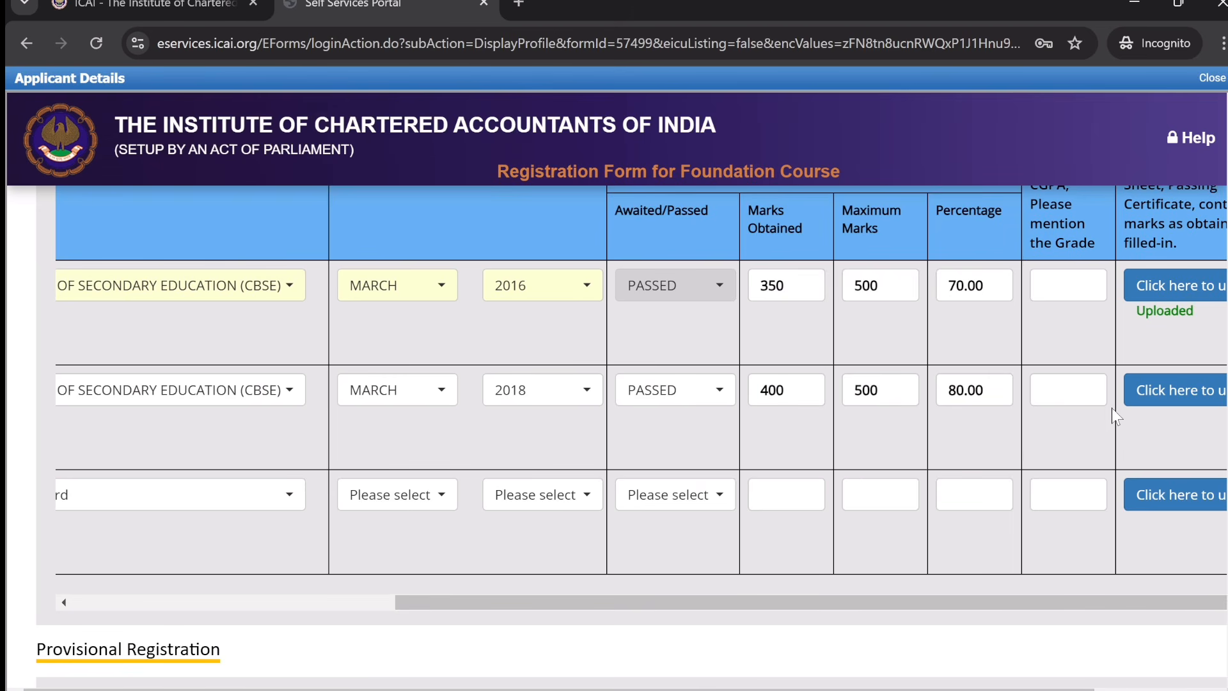
- Upload the Class XII marksheet image, replacing it once with another image
{"action": "left_click", "coordinate": [1169, 395]}
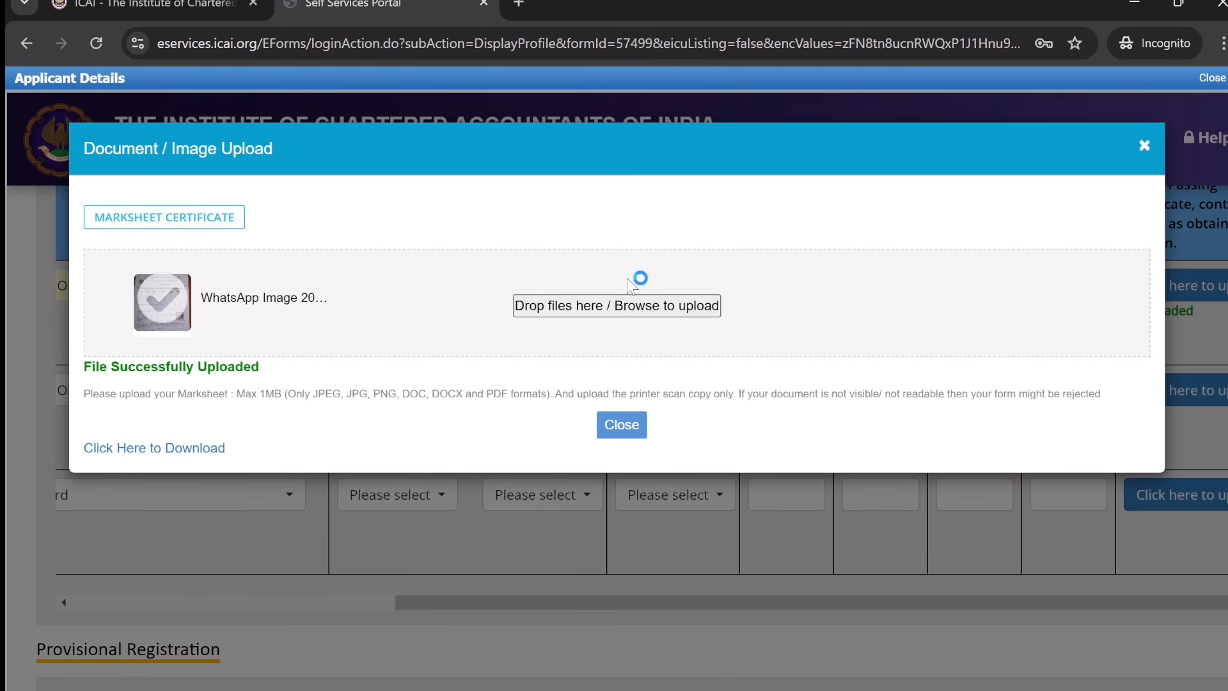
{"action": "left_click", "coordinate": [613, 309]}
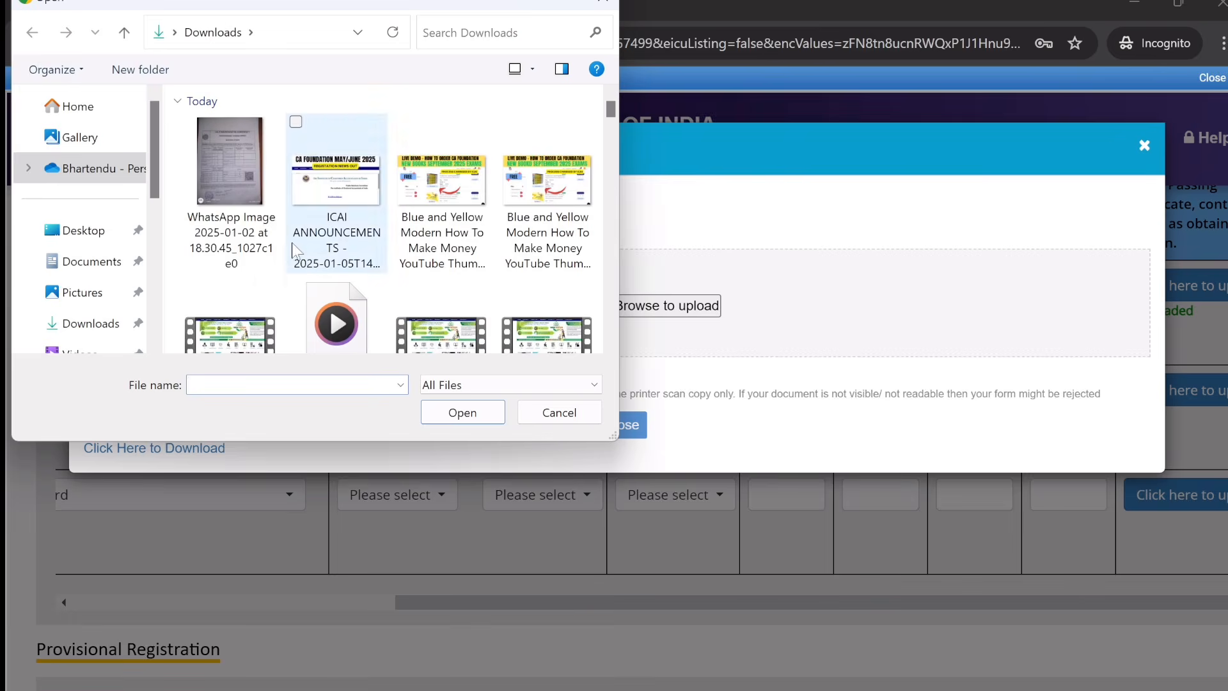
{"action": "double_click", "coordinate": [237, 201]}
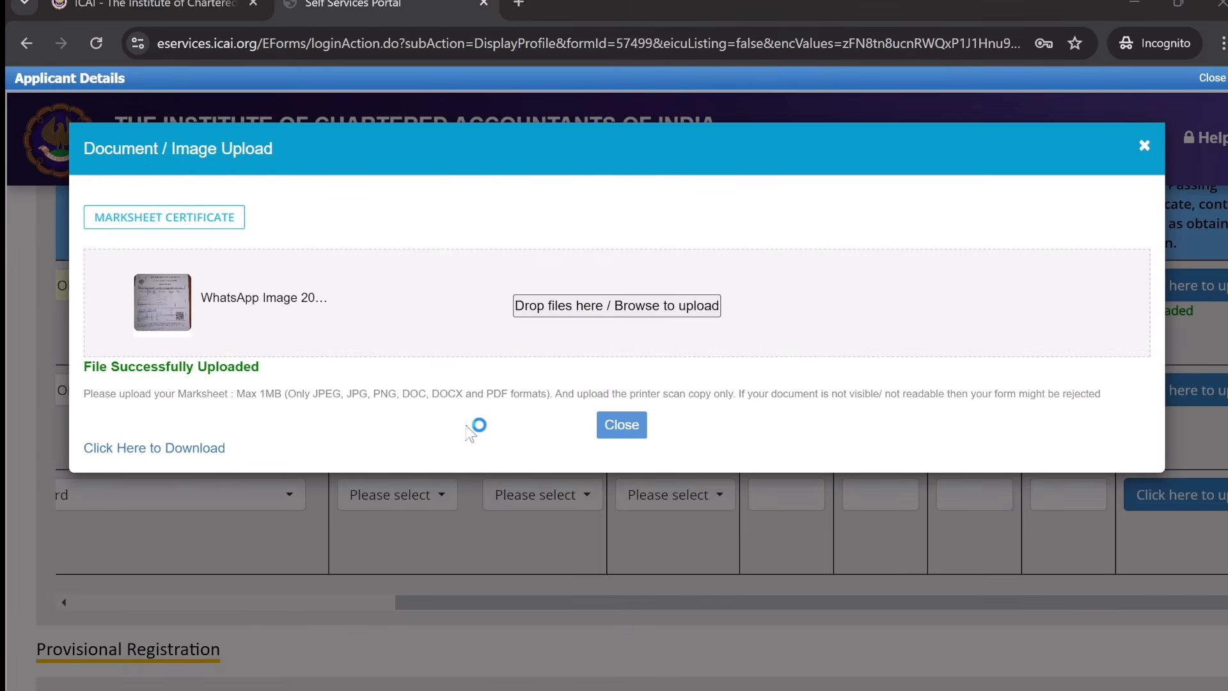
{"action": "left_click", "coordinate": [492, 341]}
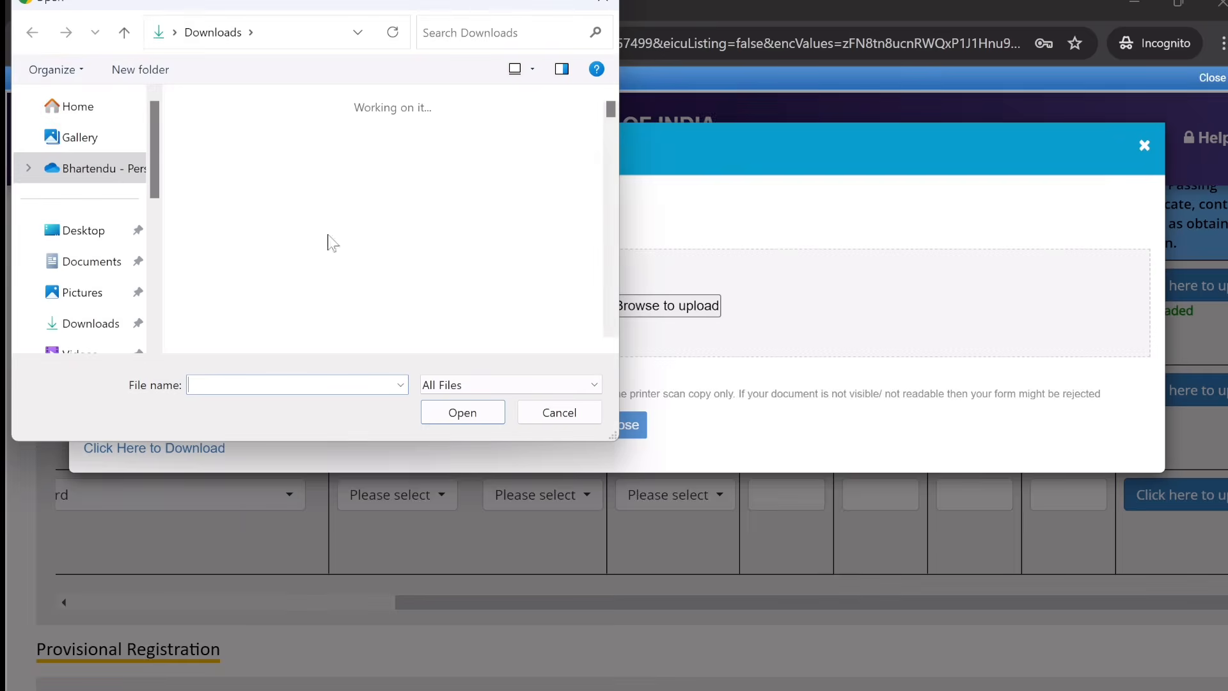
{"action": "double_click", "coordinate": [233, 195]}
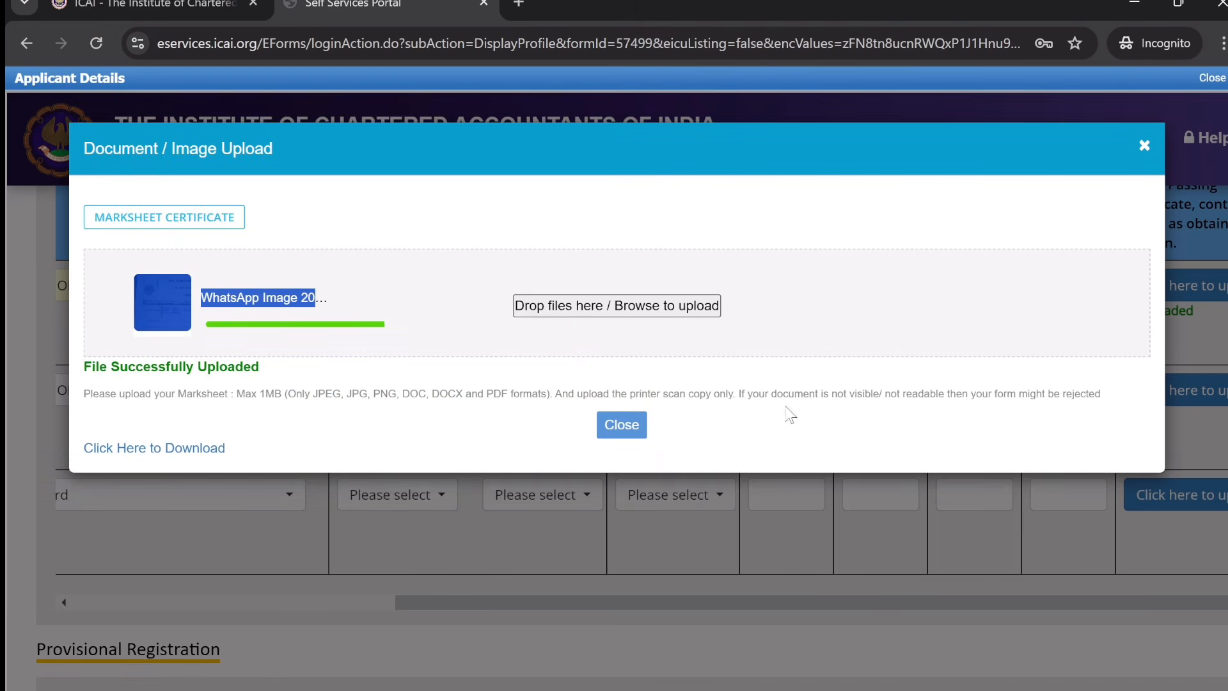
{"action": "left_click", "coordinate": [1145, 146]}
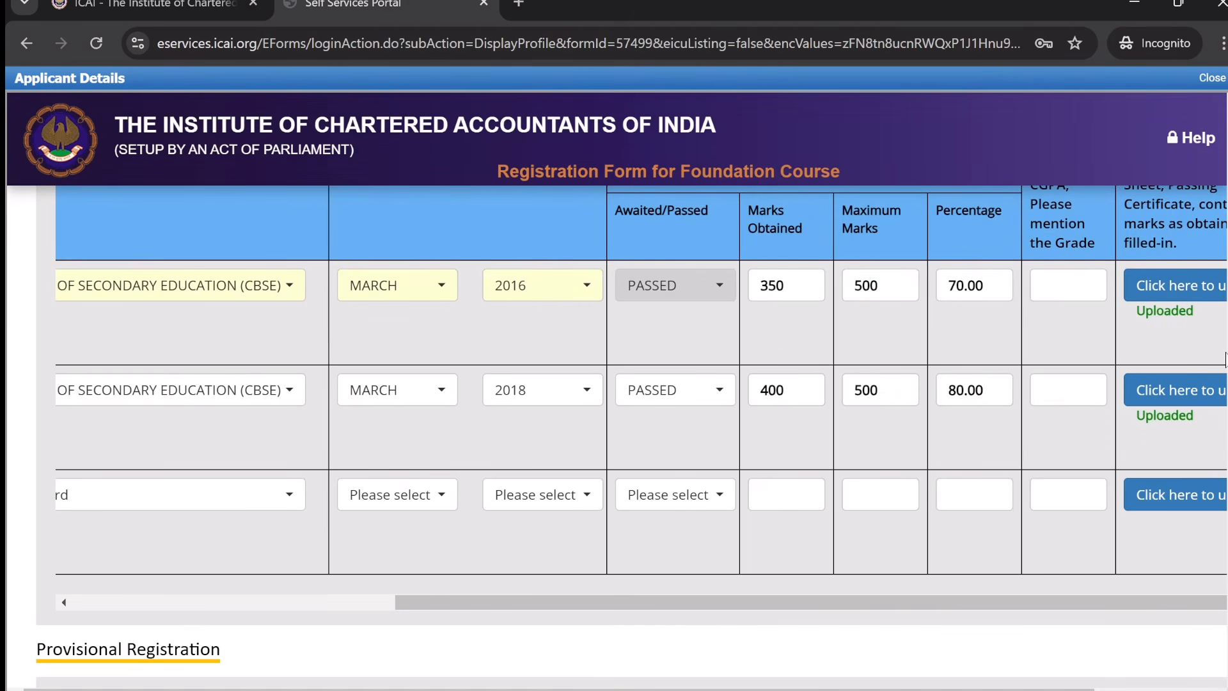
- Choose ENGLISH as Medium of Study and save with SAVE AND NEXT
{"action": "scroll", "coordinate": [749, 472], "scroll_direction": "down", "scroll_amount": 3}
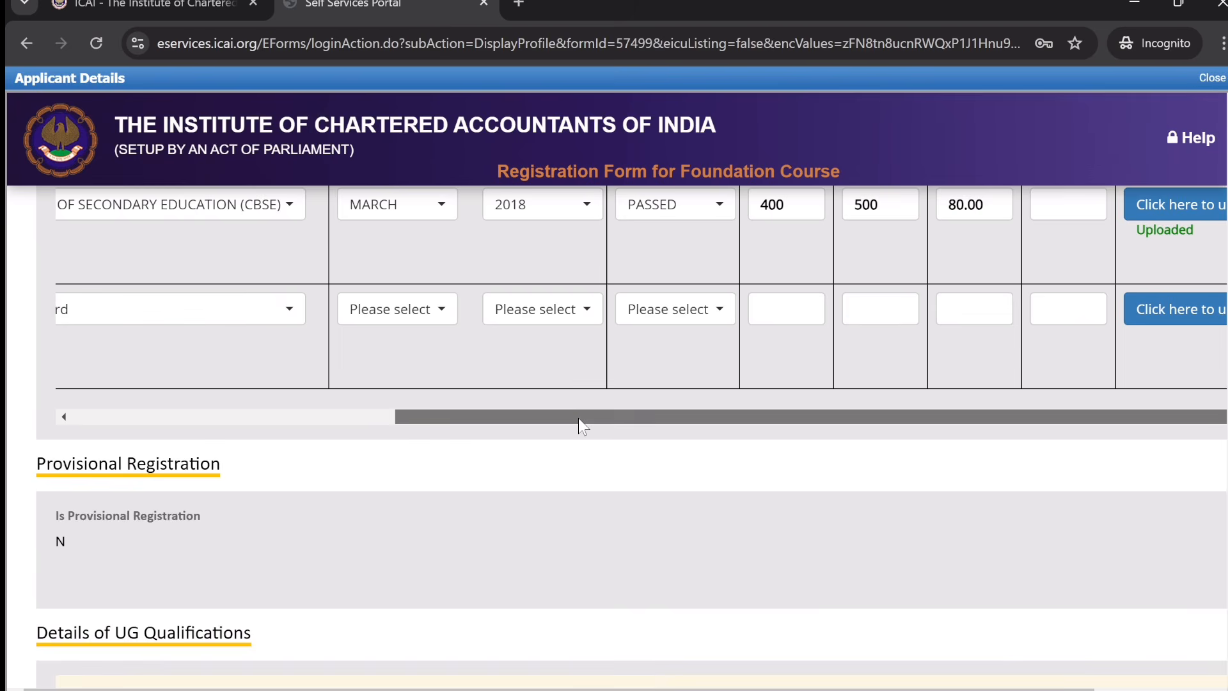
{"action": "left_click_drag", "start_coordinate": [578, 417], "coordinate": [189, 442]}
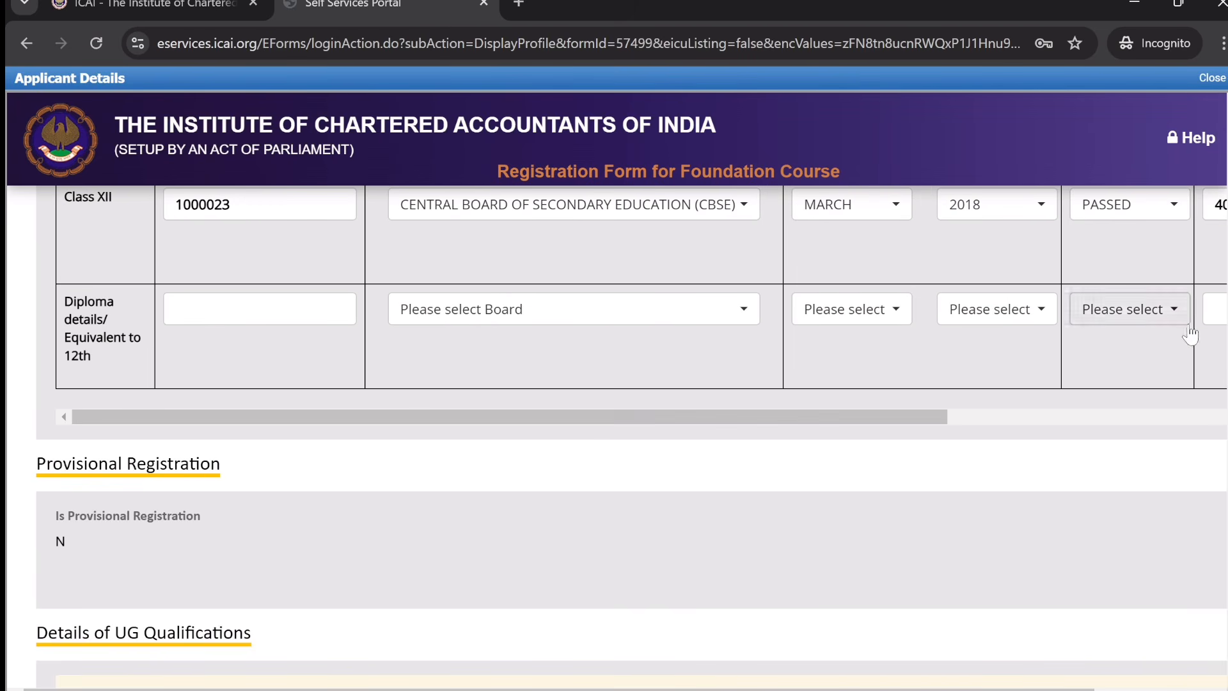
{"action": "scroll", "coordinate": [632, 442], "scroll_direction": "down", "scroll_amount": 4}
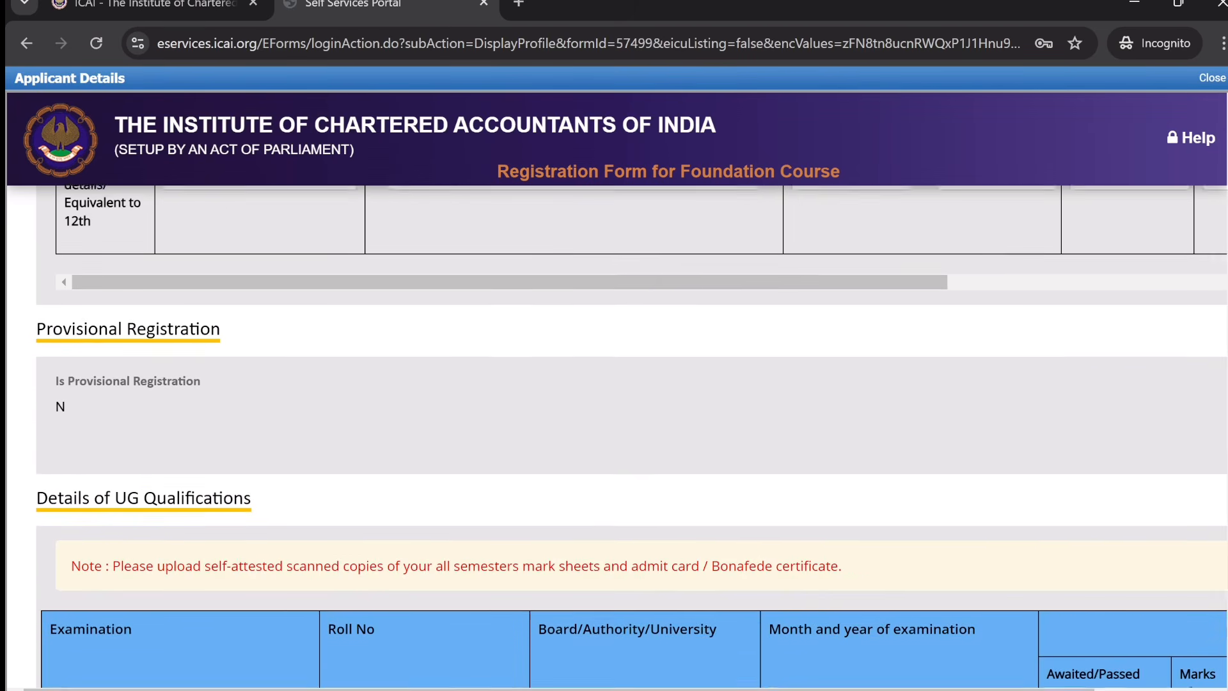
{"action": "scroll", "coordinate": [632, 442], "scroll_direction": "down", "scroll_amount": 4}
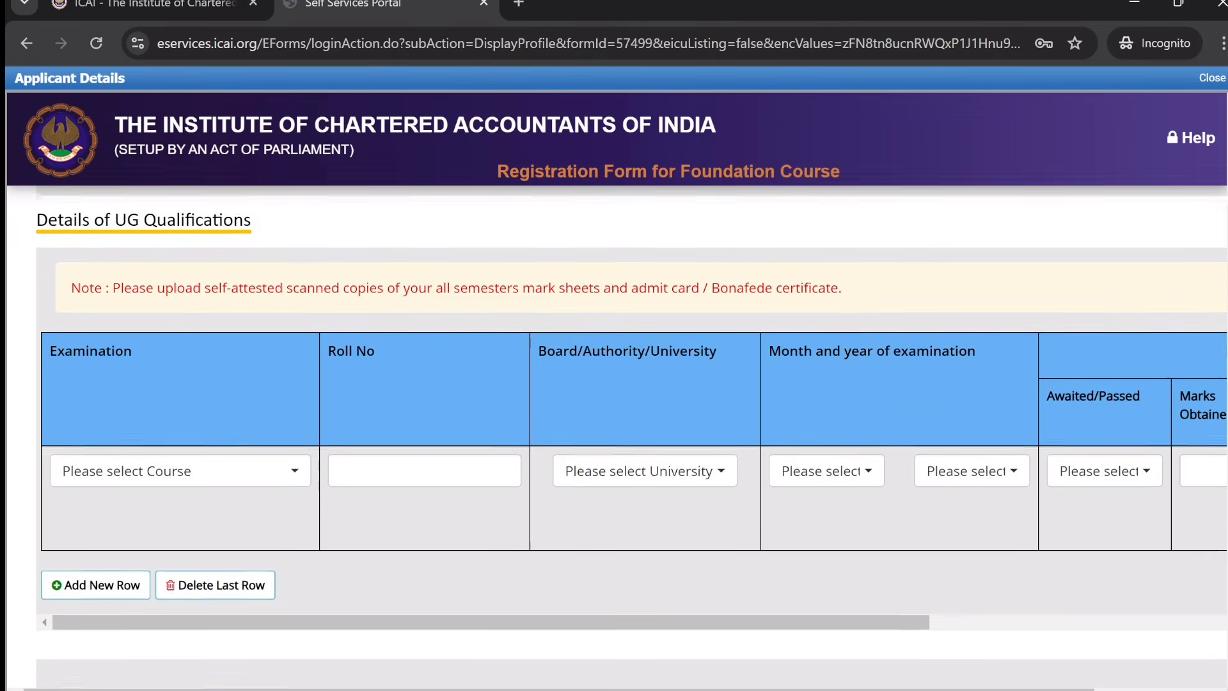
{"action": "scroll", "coordinate": [632, 441], "scroll_direction": "down", "scroll_amount": 2}
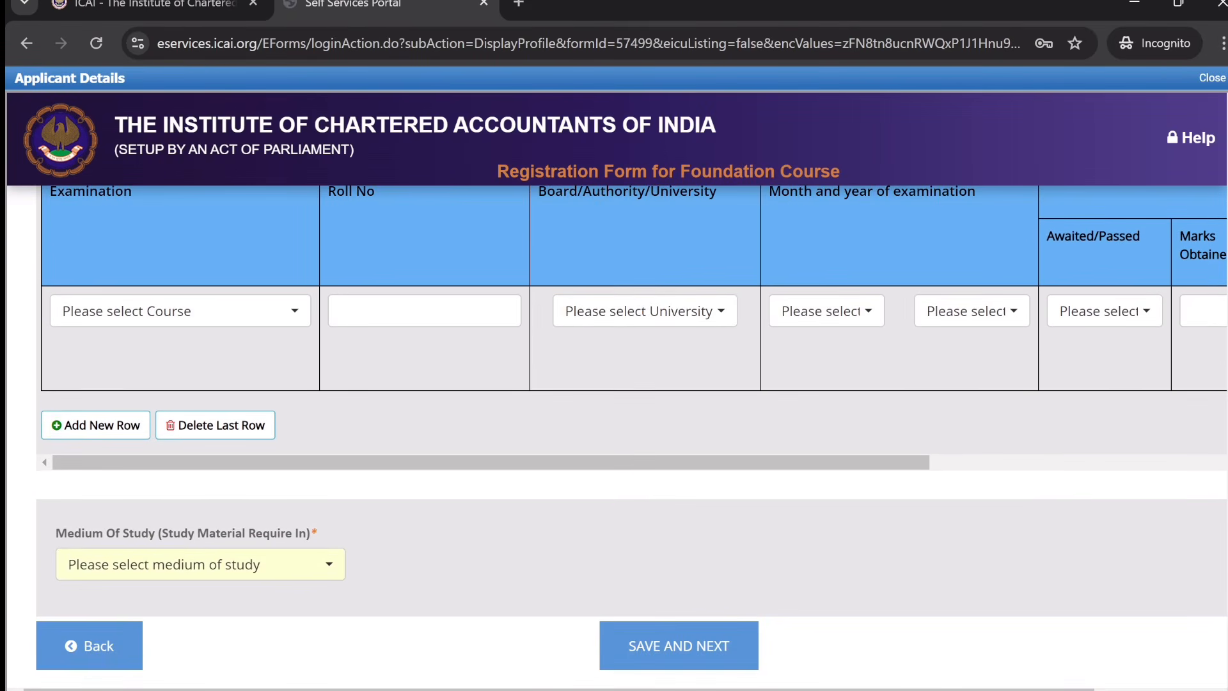
{"action": "scroll", "coordinate": [632, 441], "scroll_direction": "down", "scroll_amount": 1}
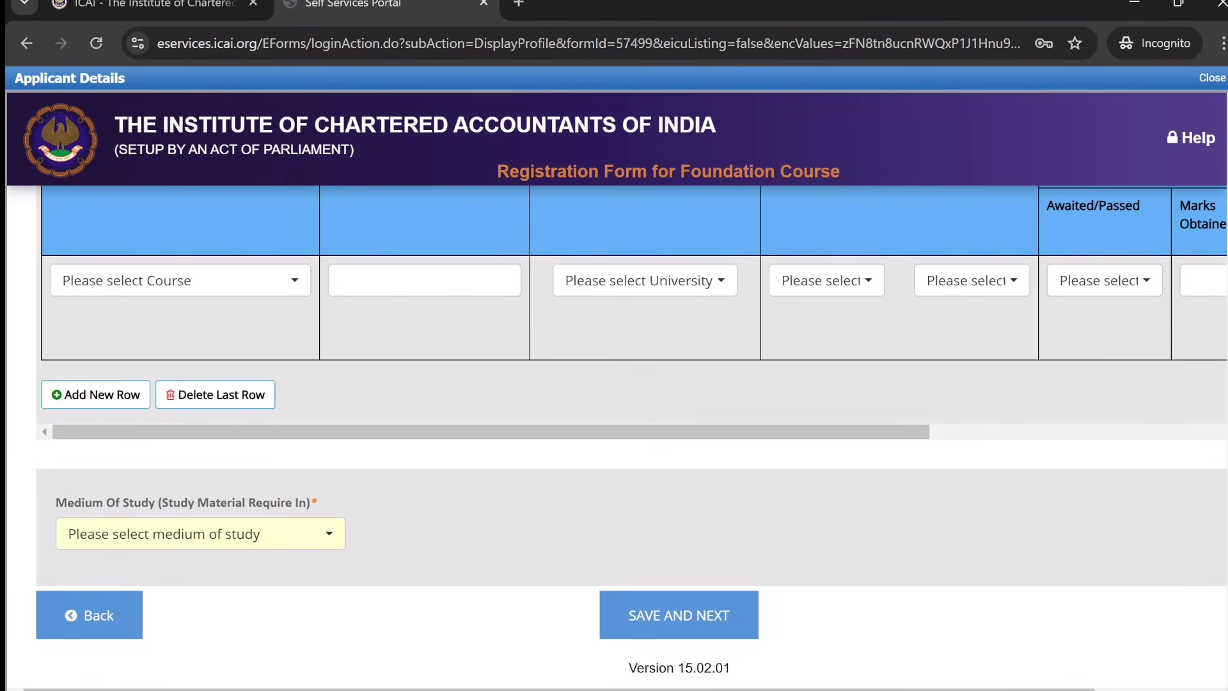
{"action": "left_click", "coordinate": [275, 536]}
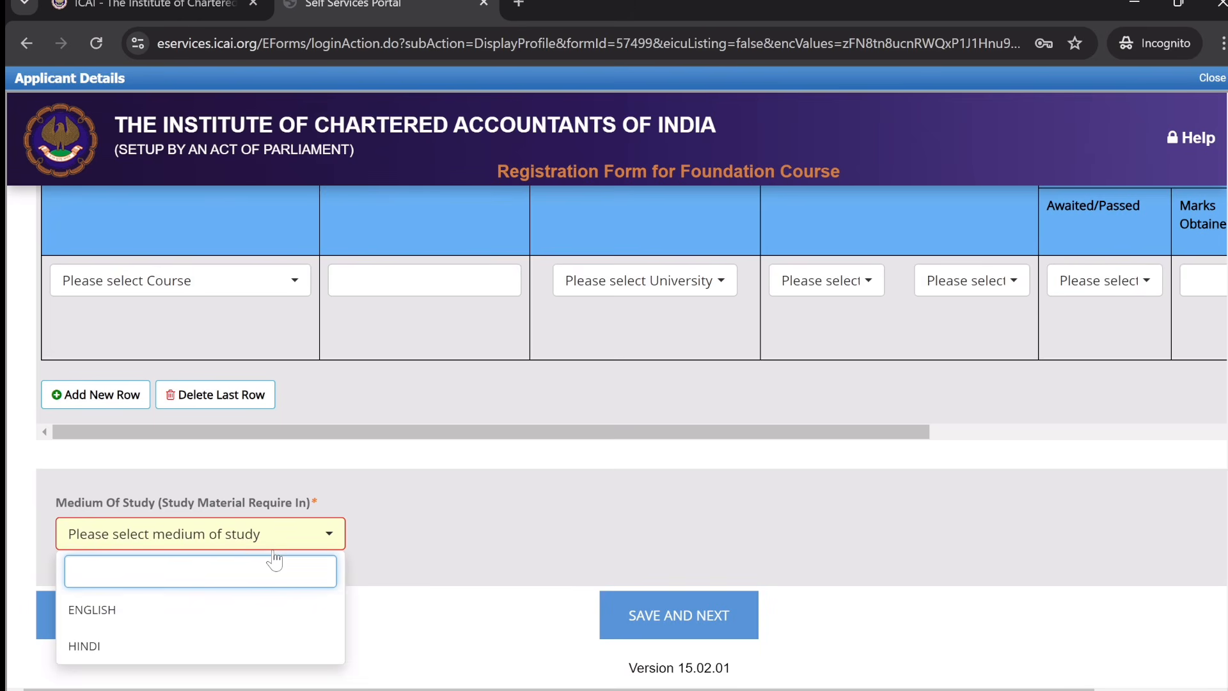
{"action": "left_click", "coordinate": [158, 621]}
{"action": "left_click", "coordinate": [666, 629]}
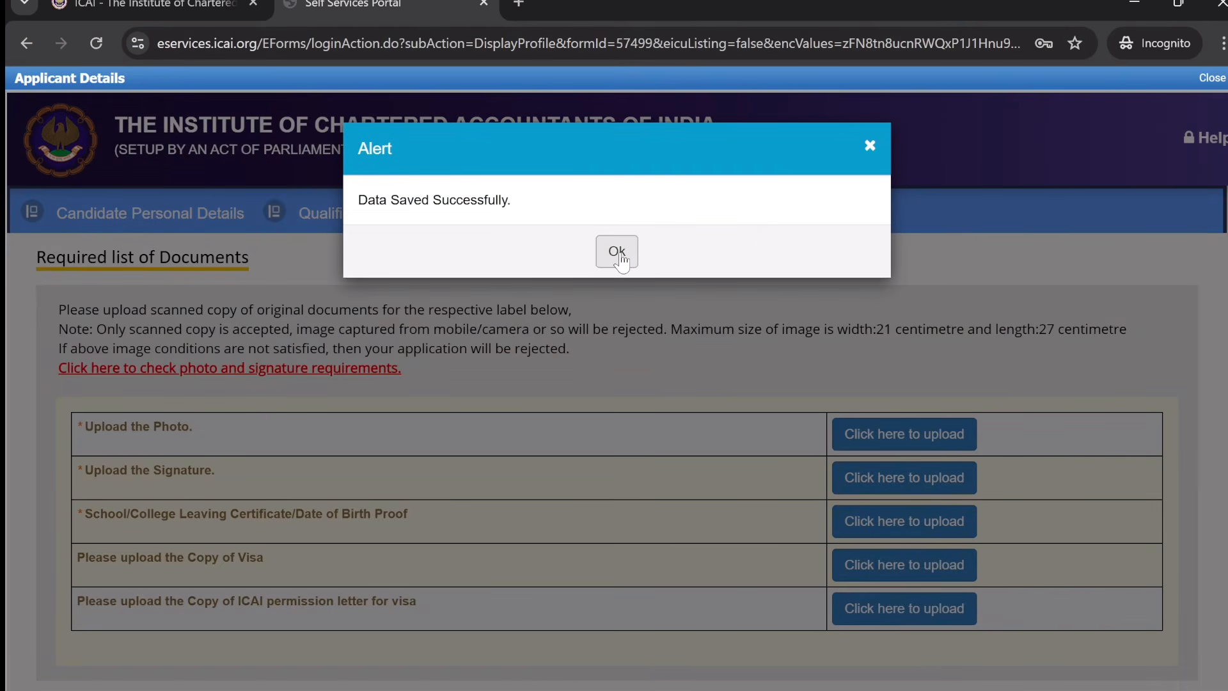
- Acknowledge the Data Saved Successfully alert, then open and close the photo upload window
{"action": "left_click", "coordinate": [617, 250]}
{"action": "left_click", "coordinate": [929, 440]}
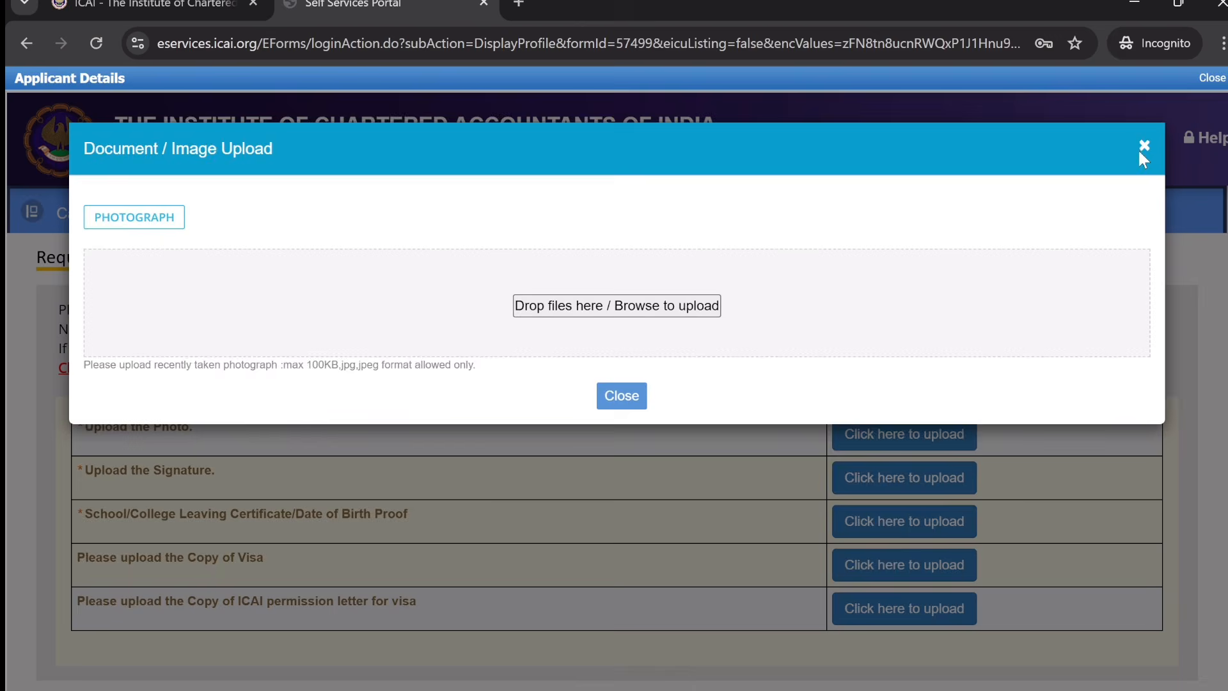
{"action": "left_click", "coordinate": [1144, 147]}
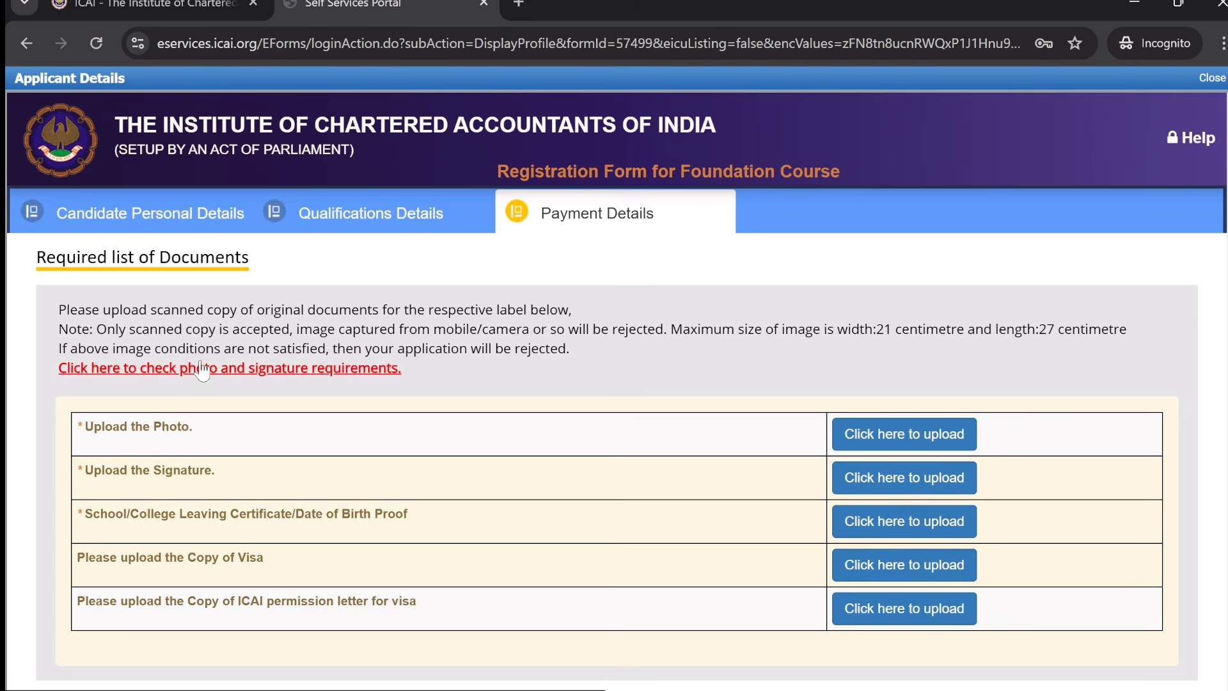
- Read the photo and signature requirements PDF, then open the photograph upload window
{"action": "left_click", "coordinate": [270, 374]}
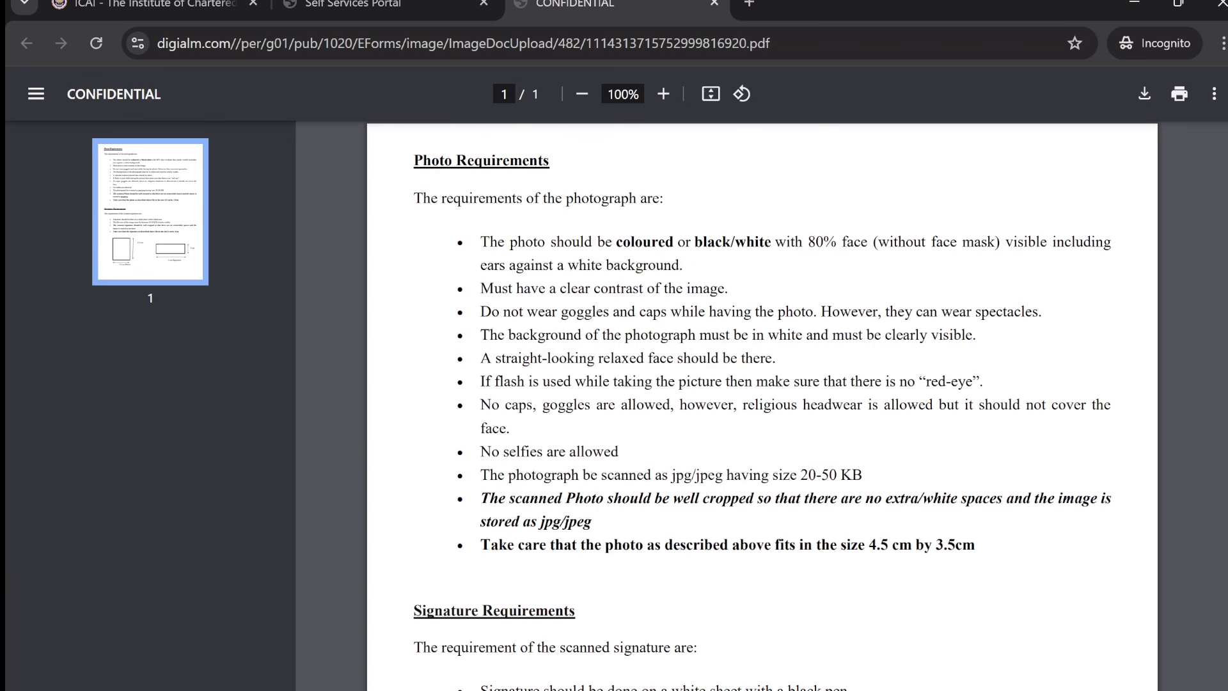
{"action": "scroll", "coordinate": [762, 405], "scroll_direction": "down", "scroll_amount": 7}
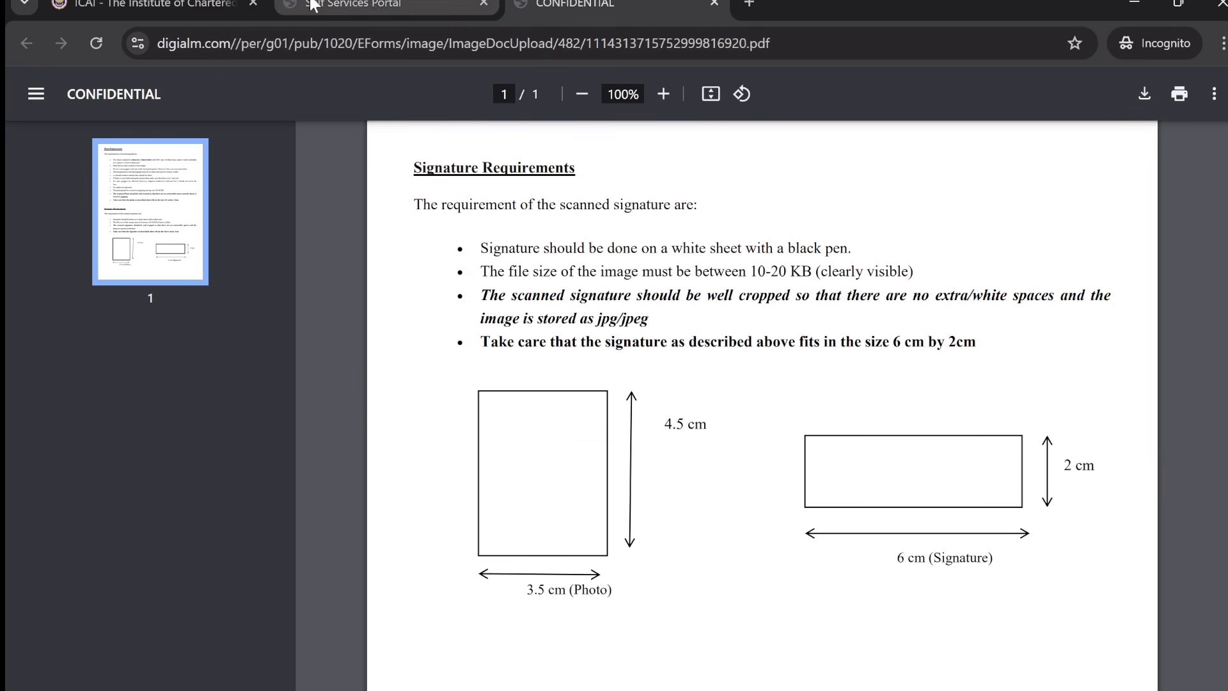
{"action": "left_click", "coordinate": [397, 5]}
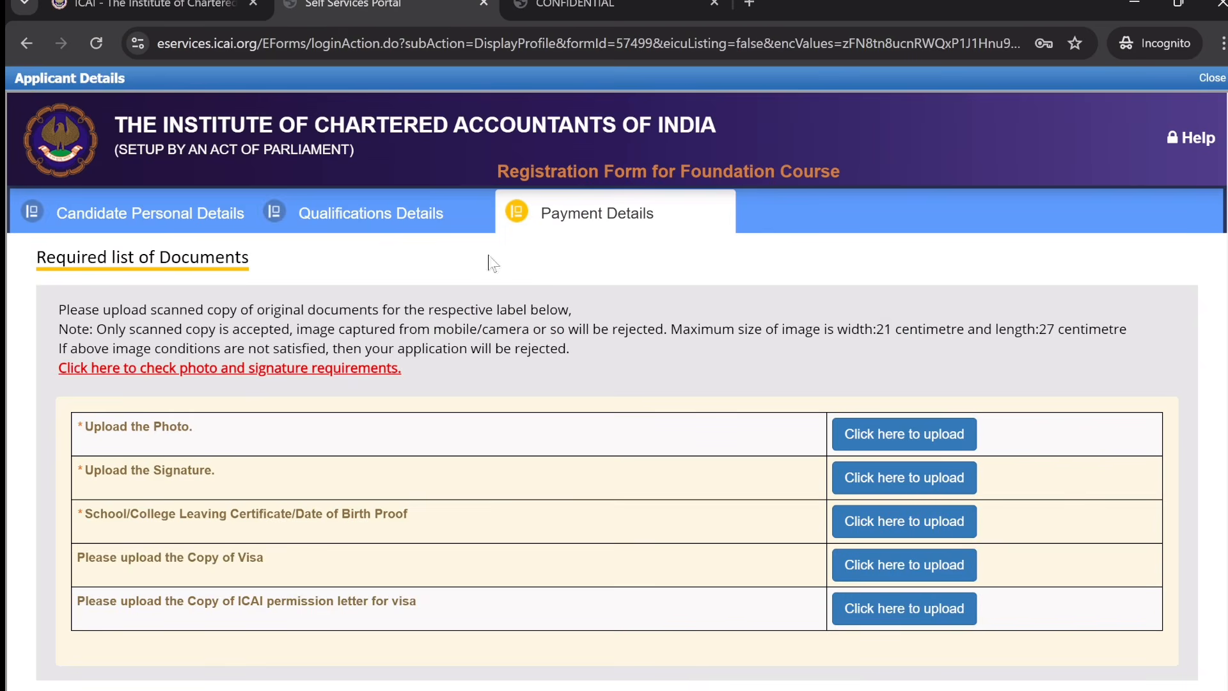
{"action": "left_click", "coordinate": [890, 437]}
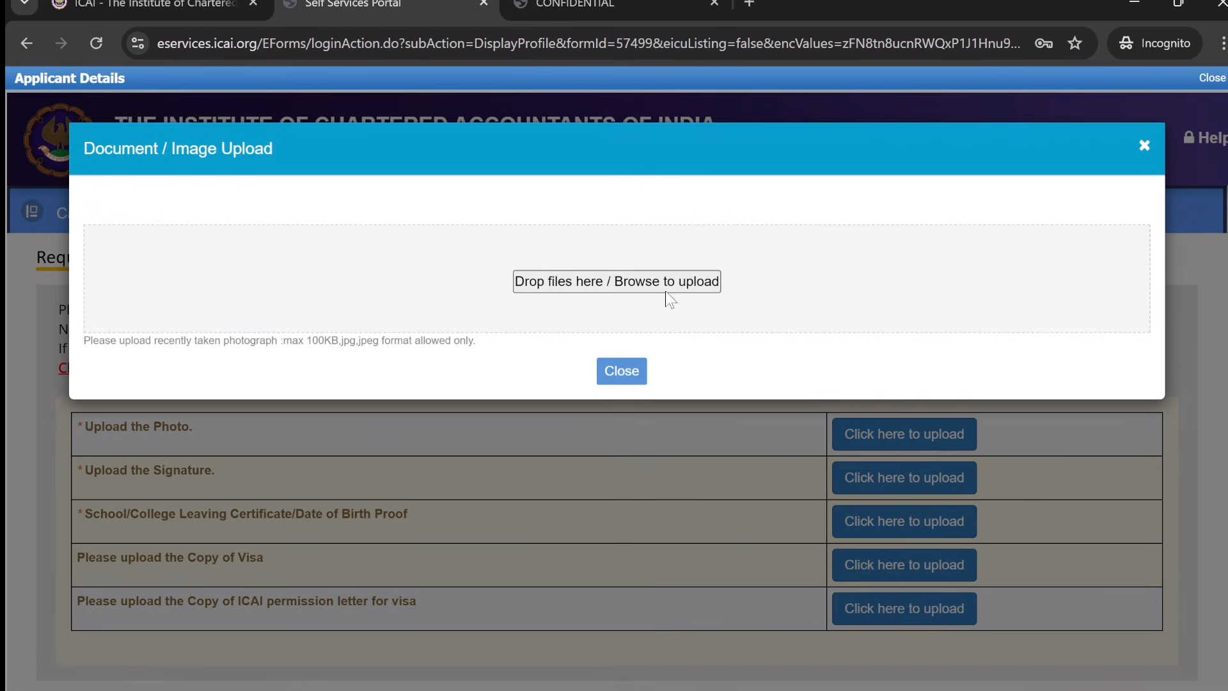
- Upload the photograph OM PIC.jpg from Downloads so the Photo row reads Uploaded
{"action": "double_click", "coordinate": [665, 291]}
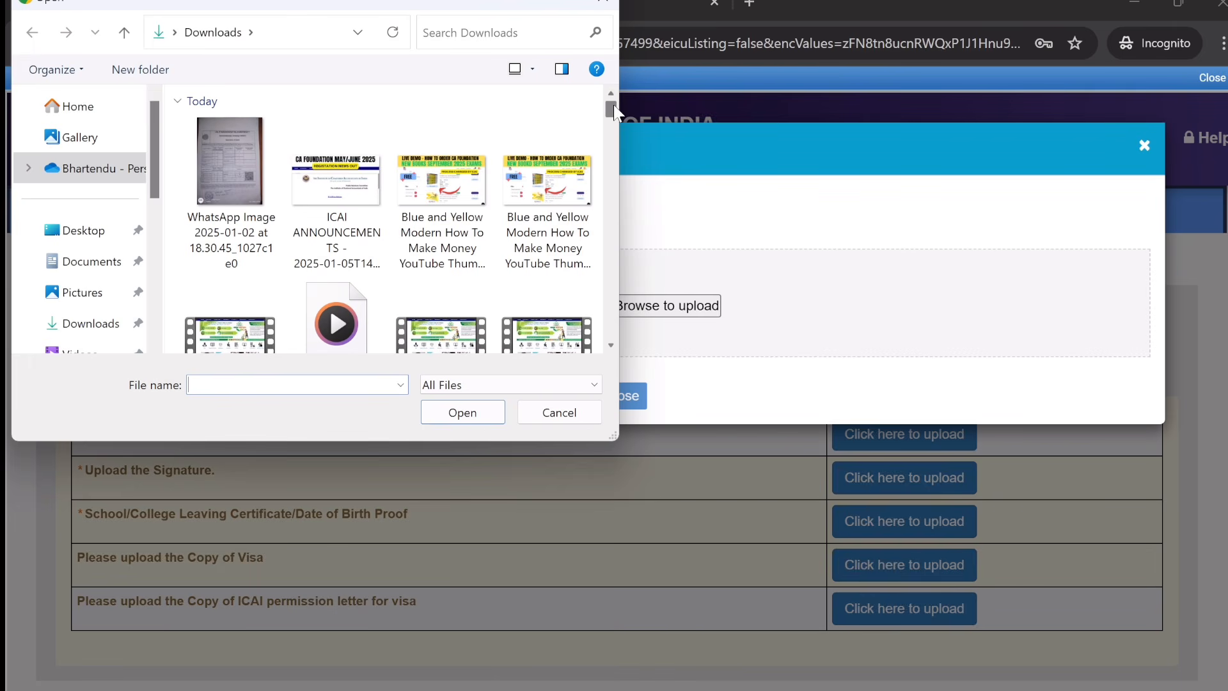
{"action": "left_click_drag", "start_coordinate": [612, 104], "coordinate": [612, 135]}
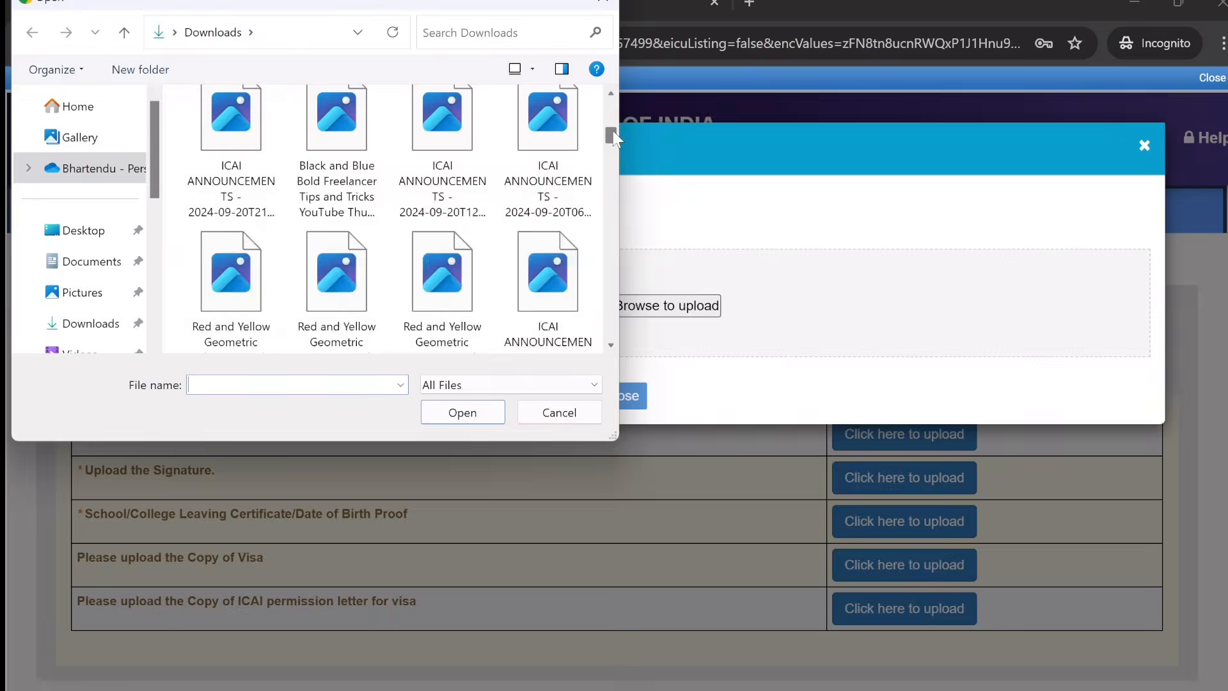
{"action": "left_click", "coordinate": [59, 325]}
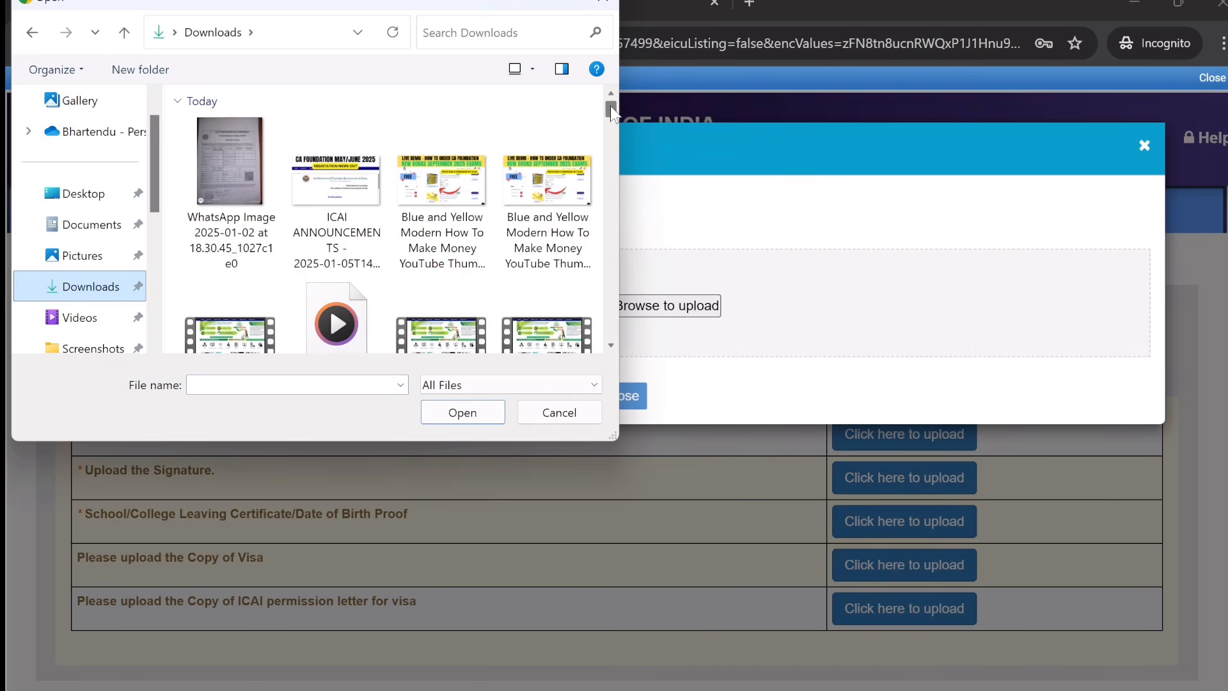
{"action": "left_click_drag", "start_coordinate": [611, 105], "coordinate": [610, 113]}
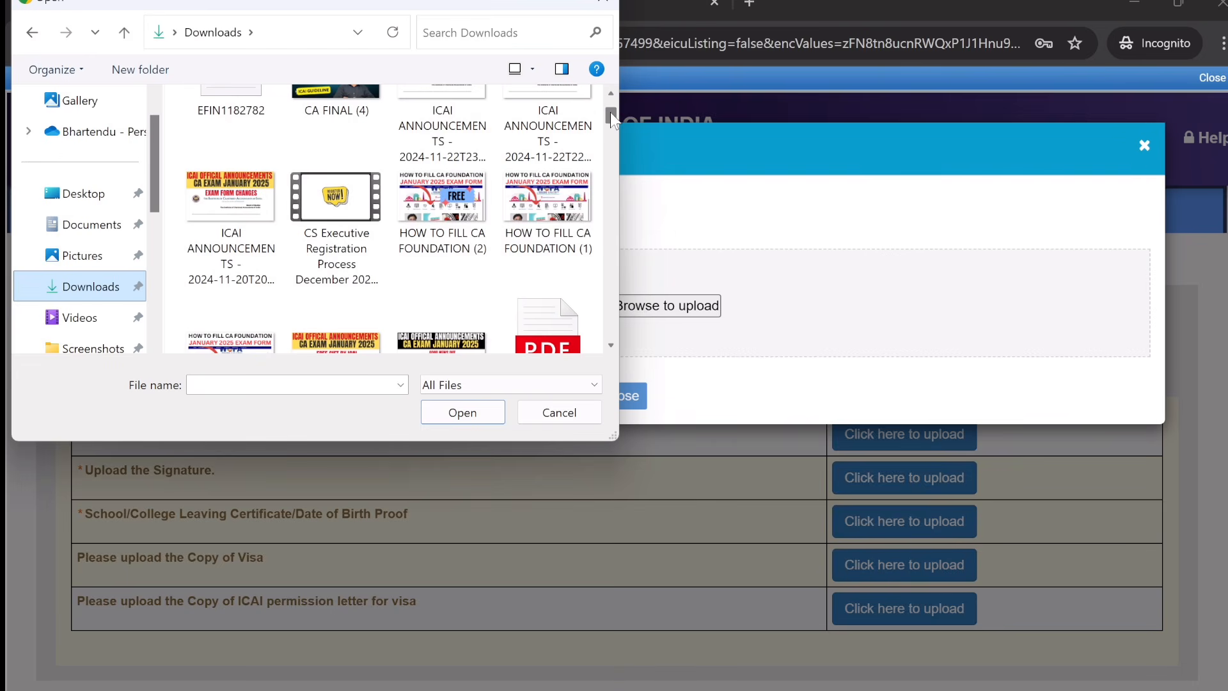
{"action": "key", "text": "Down"}
{"action": "key", "text": "Down"}
{"action": "key", "text": "Down"}
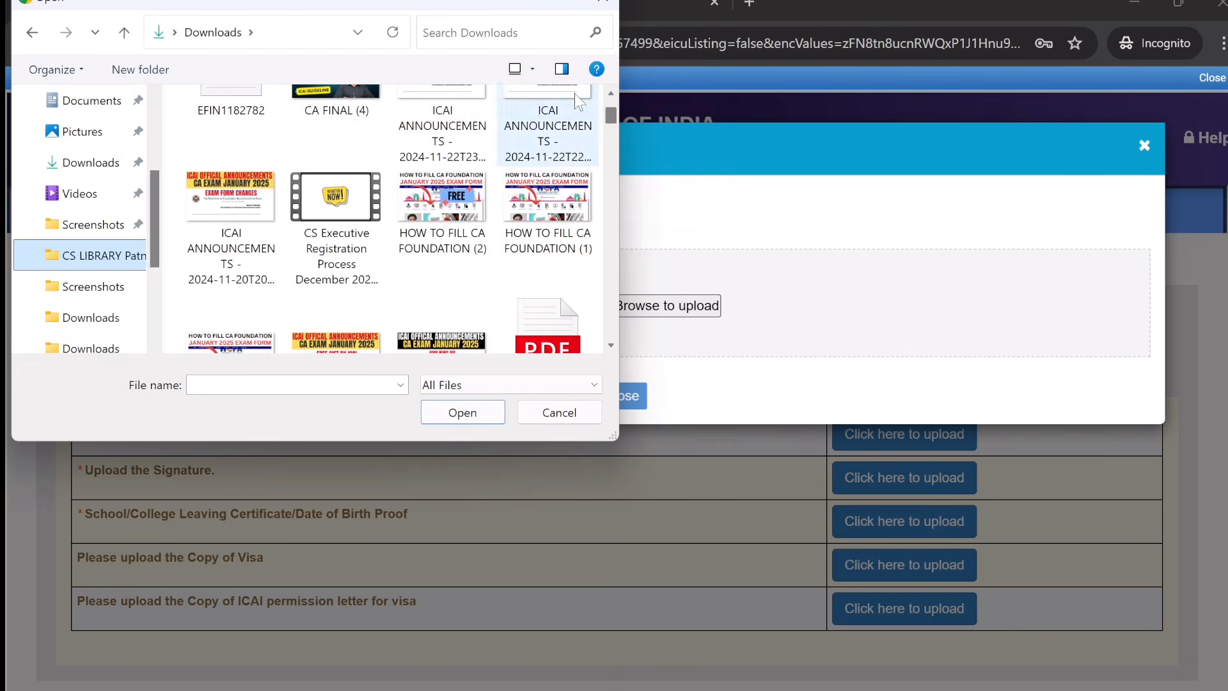
{"action": "mouse_move", "coordinate": [613, 114]}
{"action": "left_mouse_down"}
{"action": "mouse_move", "coordinate": [612, 125]}
{"action": "mouse_move", "coordinate": [612, 115]}
{"action": "left_mouse_up"}
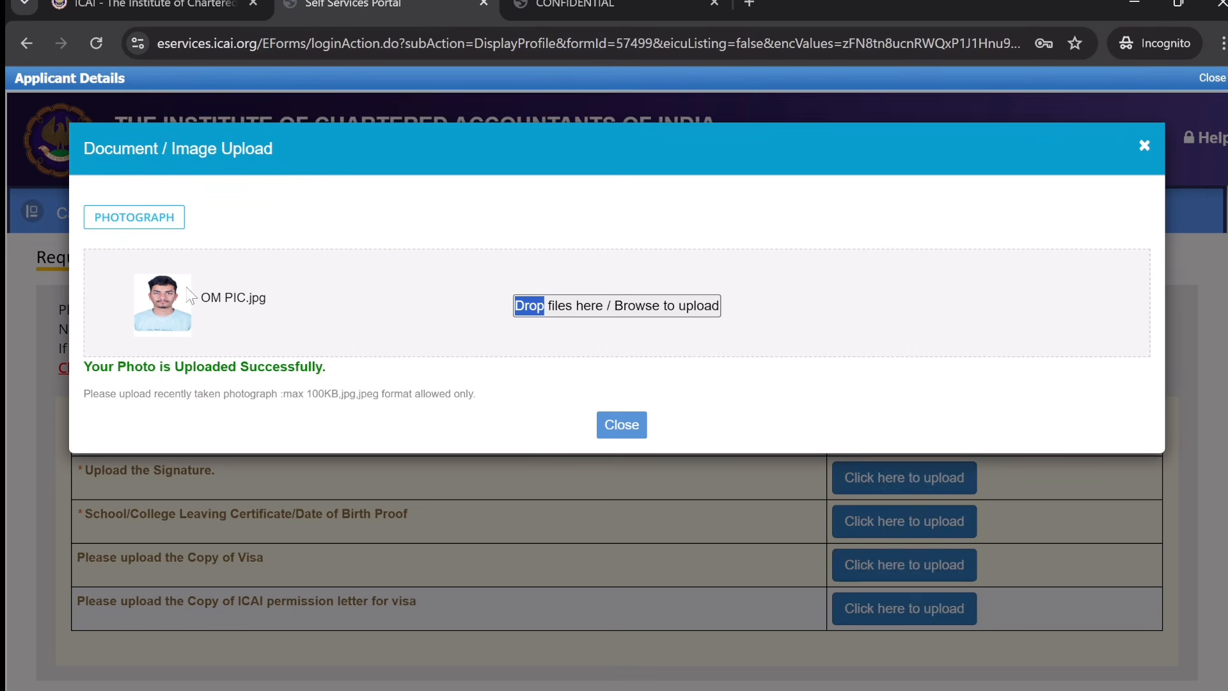
{"action": "left_click", "coordinate": [626, 425]}
{"action": "left_click", "coordinate": [808, 477]}
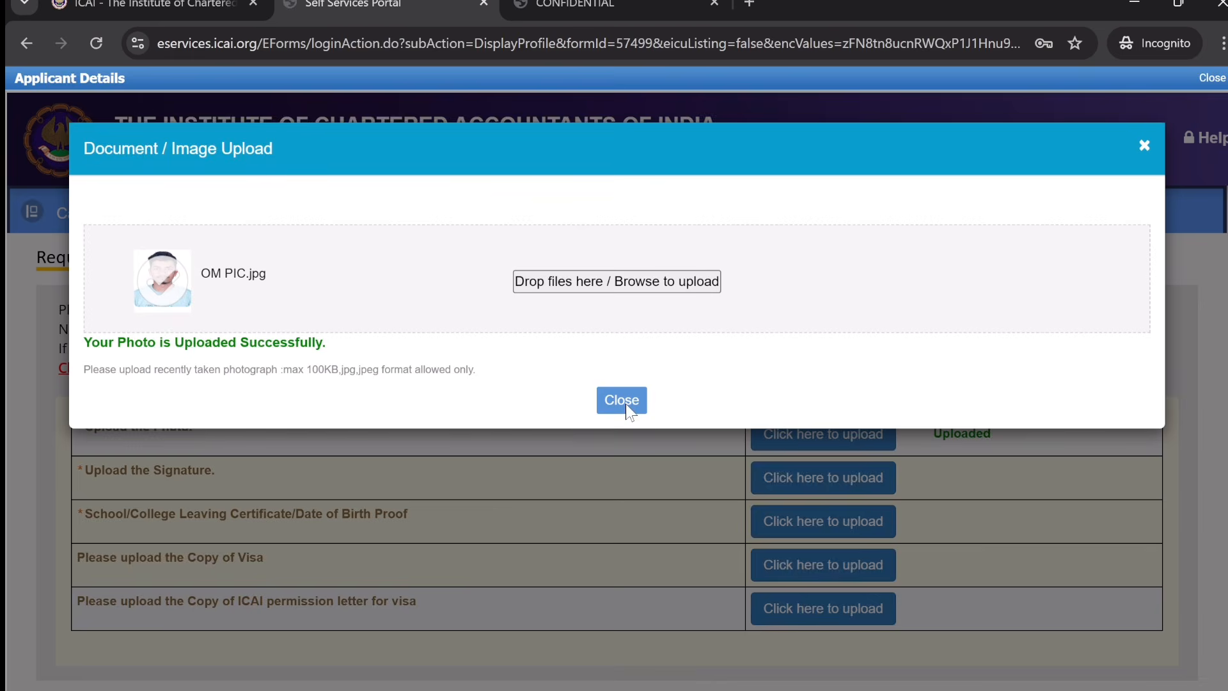
- Upload the signature file OM SIGN.jpg so the Signature row reads Uploaded
{"action": "left_click", "coordinate": [626, 403]}
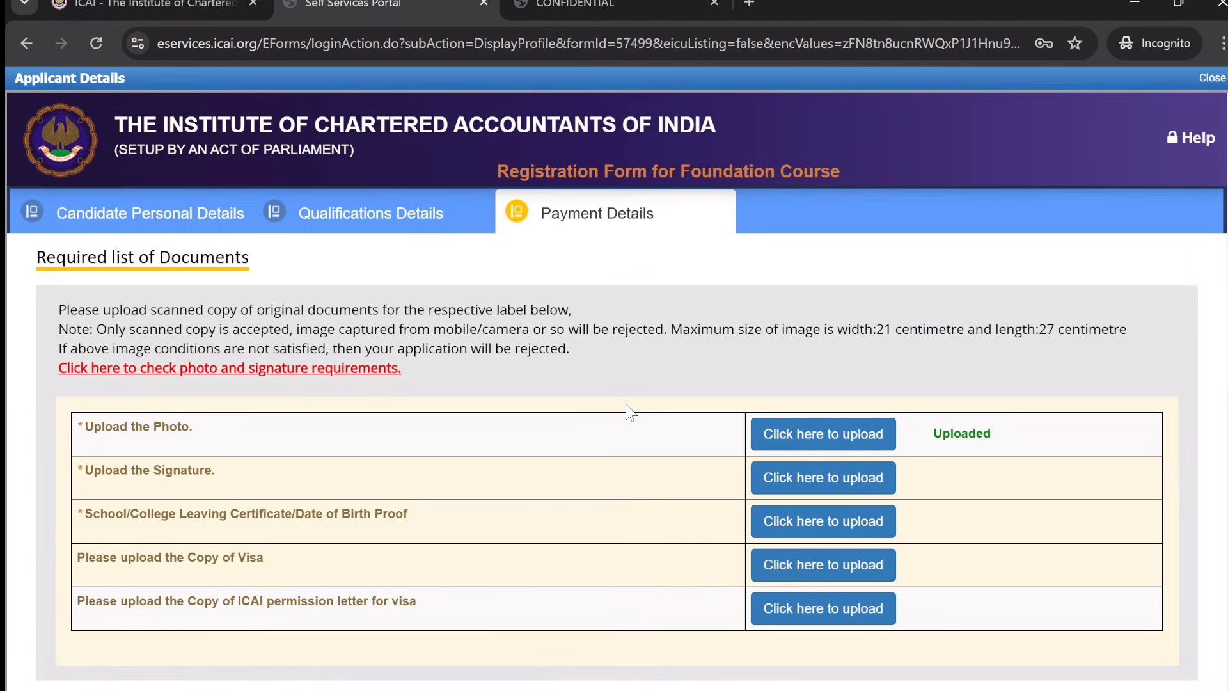
{"action": "left_click", "coordinate": [823, 481]}
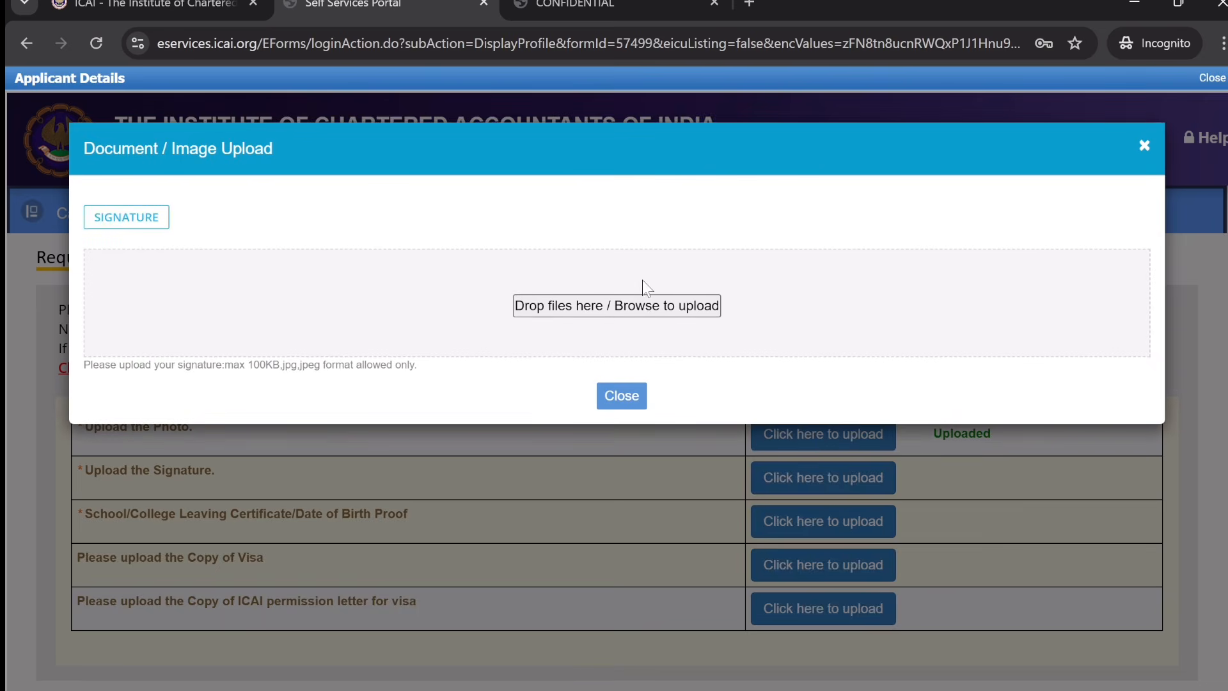
{"action": "left_click", "coordinate": [638, 307]}
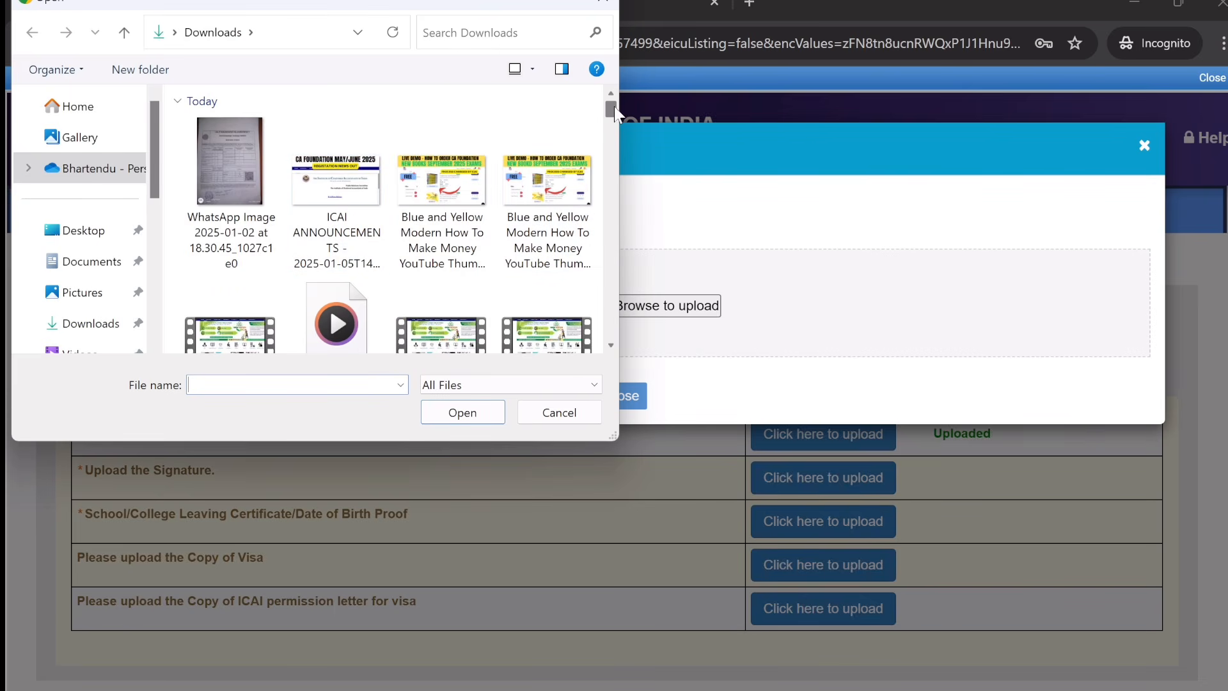
{"action": "left_click_drag", "start_coordinate": [614, 106], "coordinate": [614, 116]}
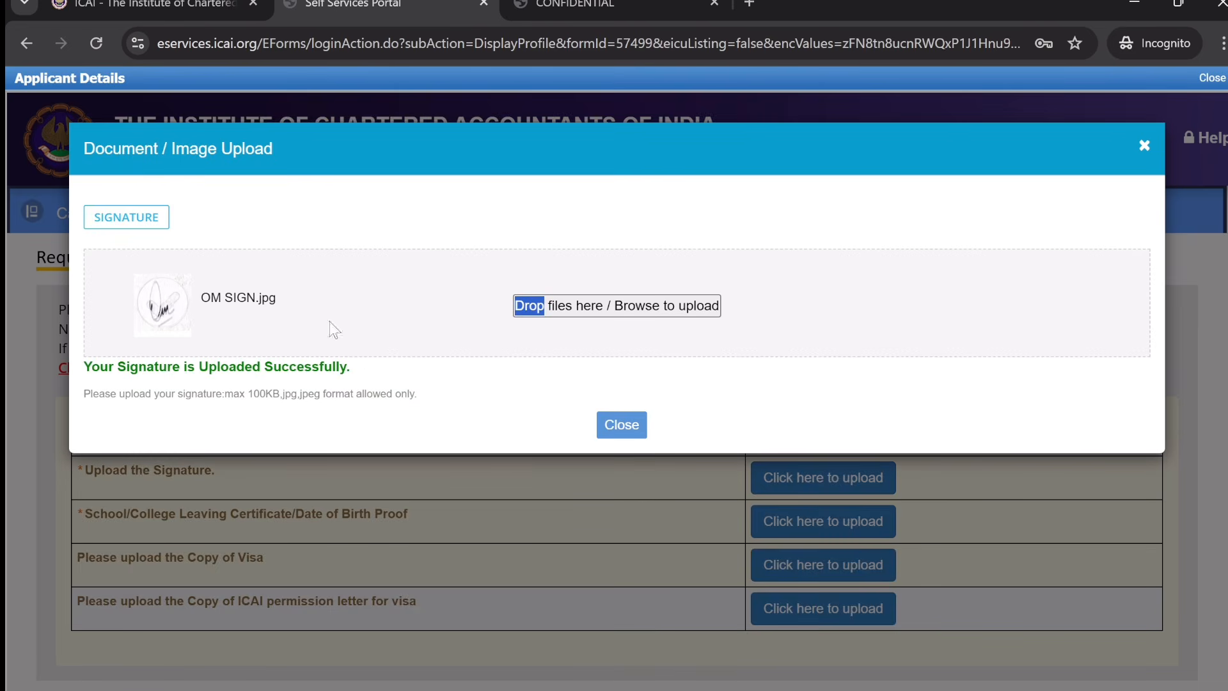
{"action": "left_click", "coordinate": [620, 424]}
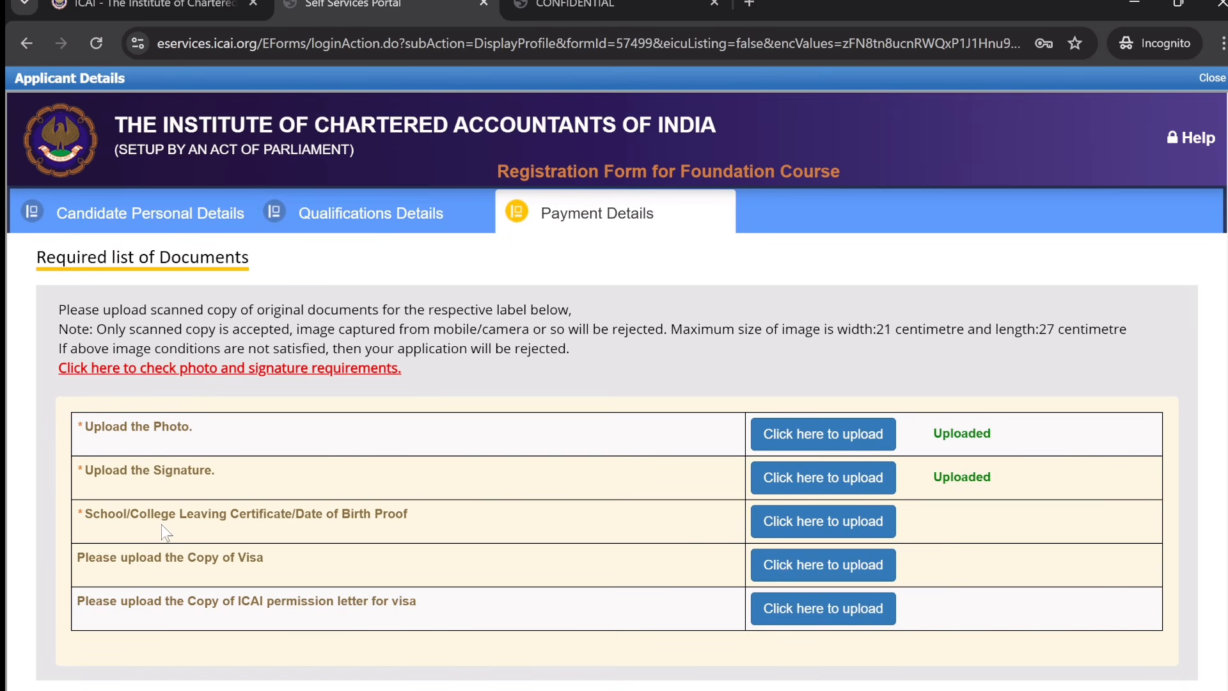
- Upload the WhatsApp image as the school leaving certificate
{"action": "left_click_drag", "start_coordinate": [100, 514], "coordinate": [430, 516]}
{"action": "left_click", "coordinate": [497, 533]}
{"action": "left_click", "coordinate": [770, 525]}
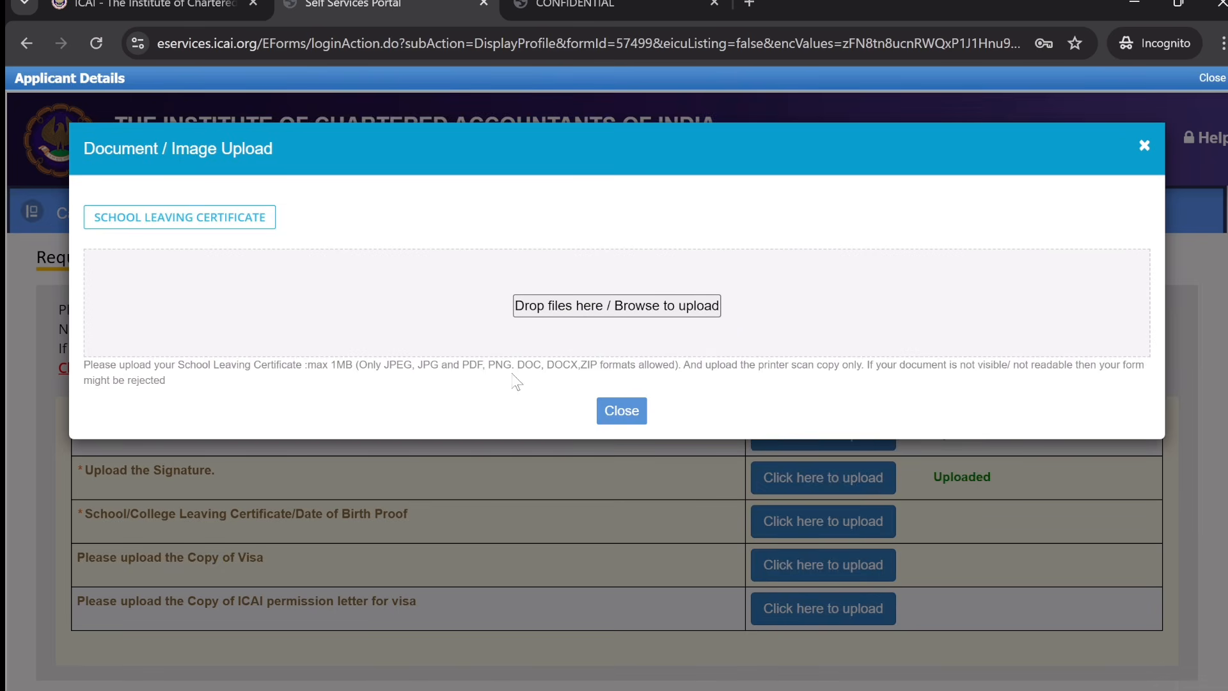
{"action": "left_click", "coordinate": [602, 312]}
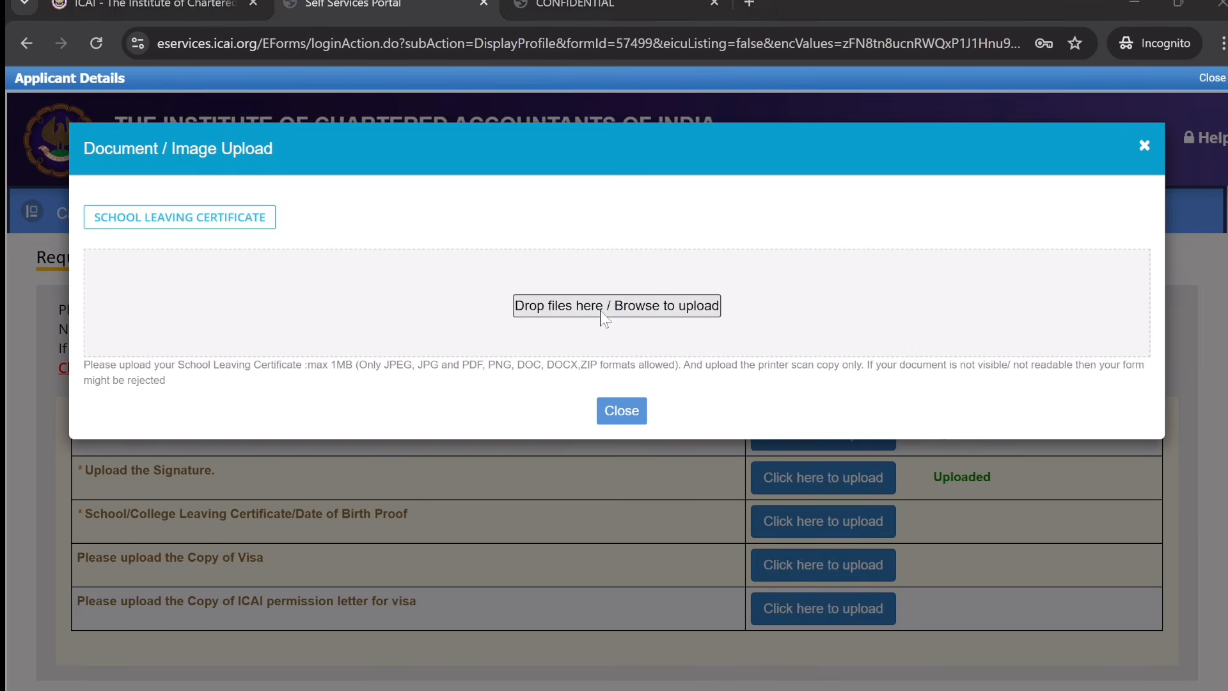
{"action": "double_click", "coordinate": [273, 223]}
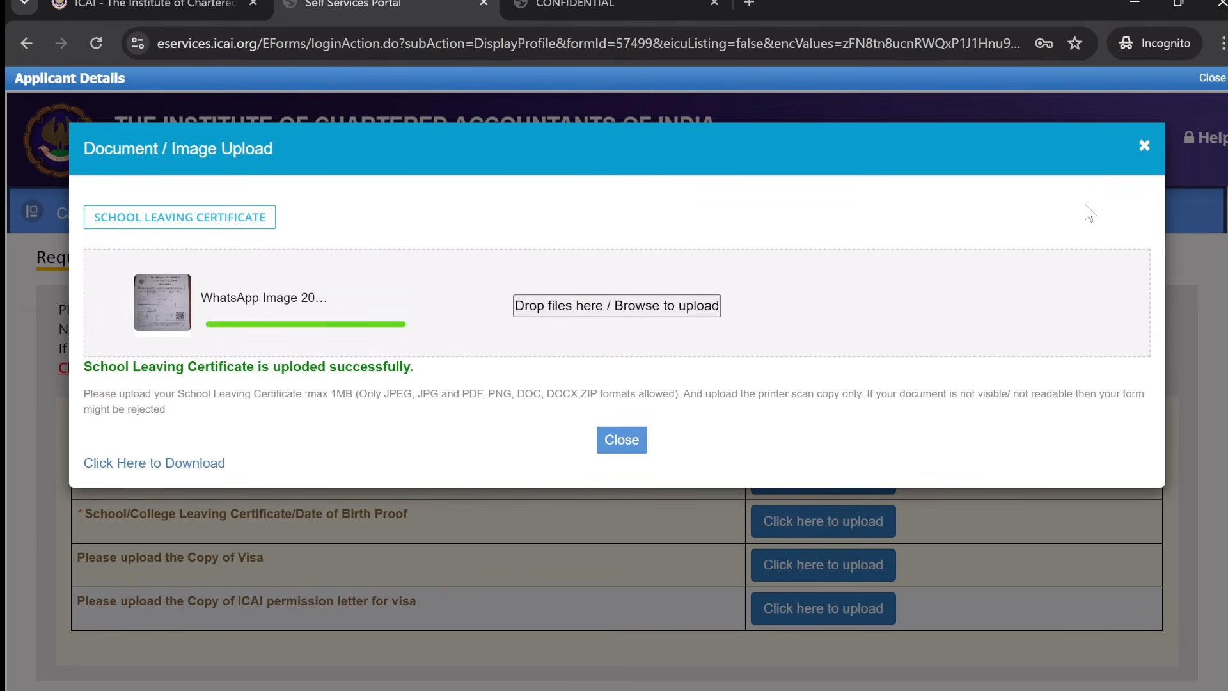
{"action": "left_click", "coordinate": [1144, 146]}
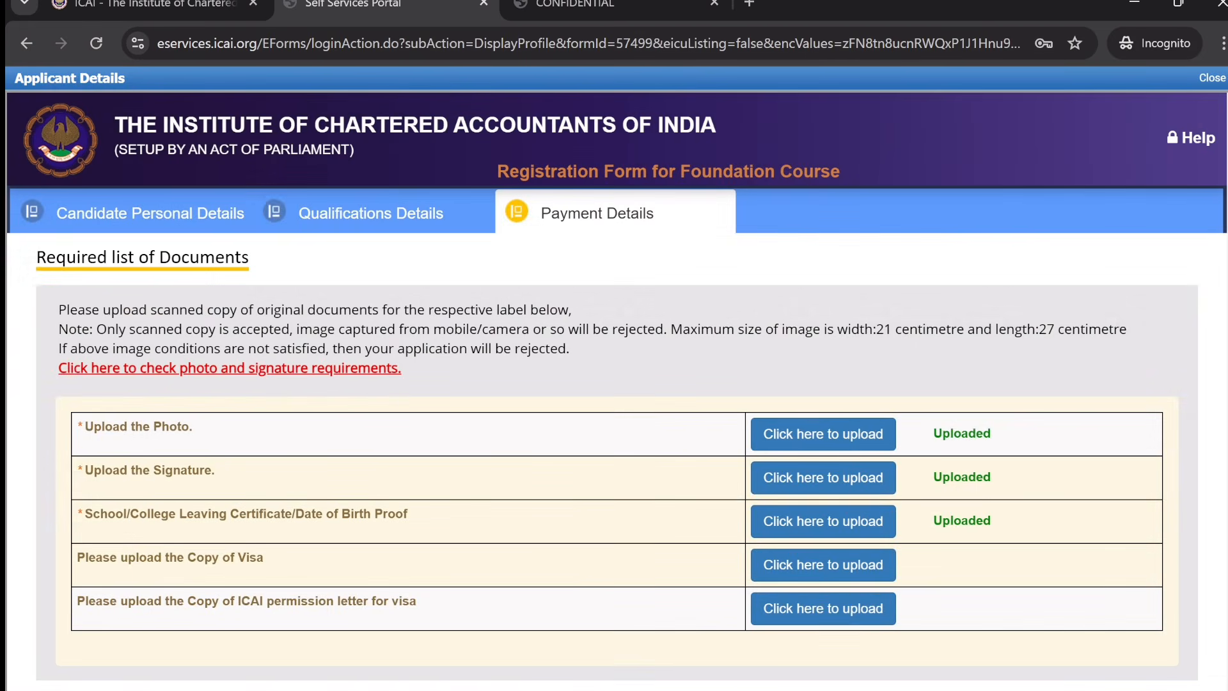
{"action": "scroll", "coordinate": [614, 434], "scroll_direction": "down", "scroll_amount": 6}
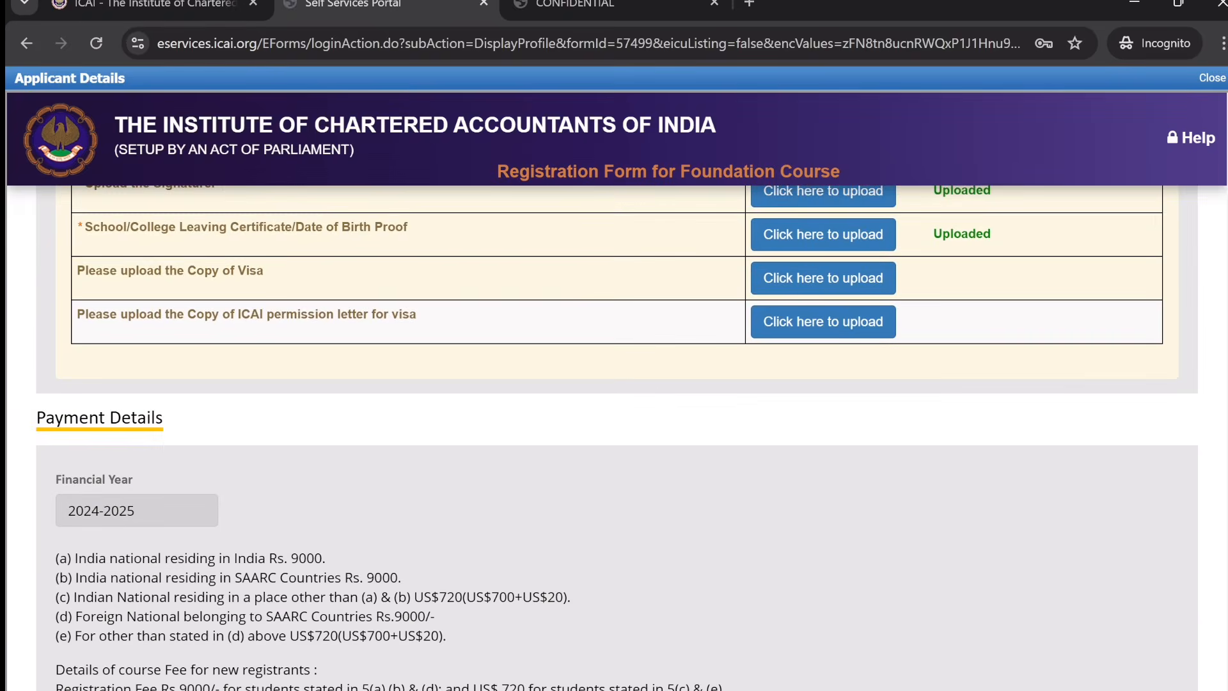
{"action": "scroll", "coordinate": [437, 486], "scroll_direction": "down", "scroll_amount": 2}
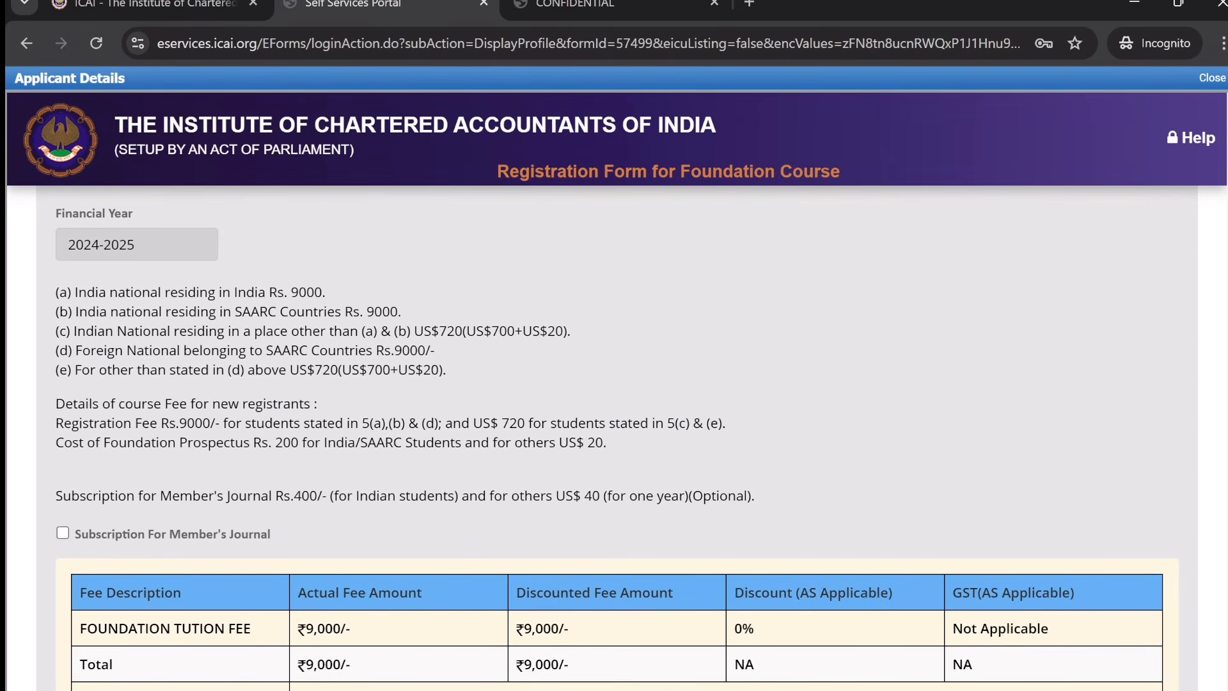
{"action": "left_click_drag", "start_coordinate": [270, 293], "coordinate": [328, 293]}
{"action": "left_click", "coordinate": [939, 309]}
{"action": "scroll", "coordinate": [614, 441], "scroll_direction": "down", "scroll_amount": 3}
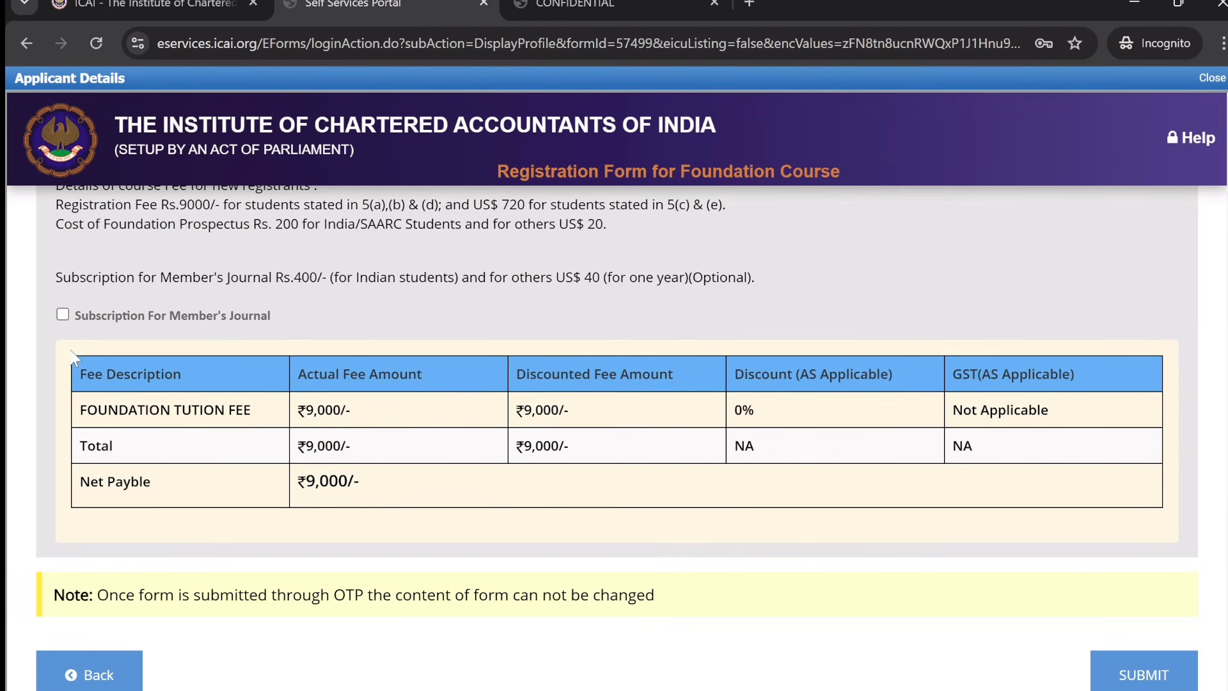
{"action": "left_click", "coordinate": [62, 314]}
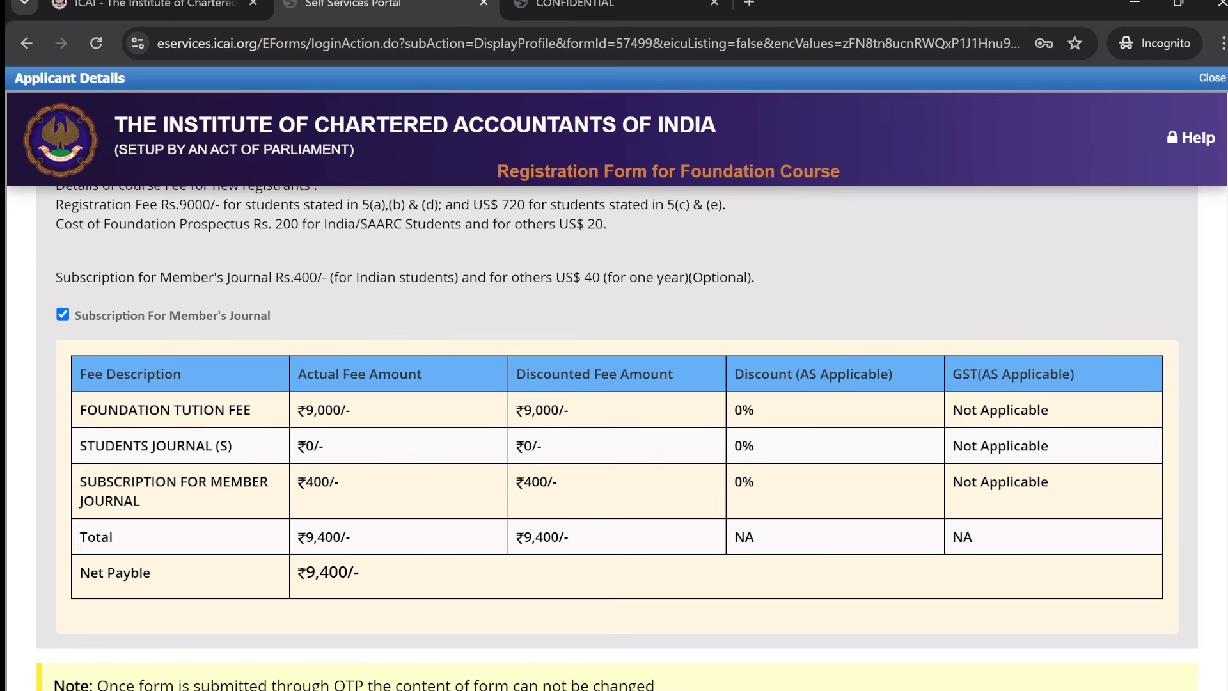
{"action": "left_click_drag", "start_coordinate": [613, 277], "coordinate": [752, 277]}
{"action": "left_click", "coordinate": [648, 292]}
{"action": "left_click", "coordinate": [64, 318]}
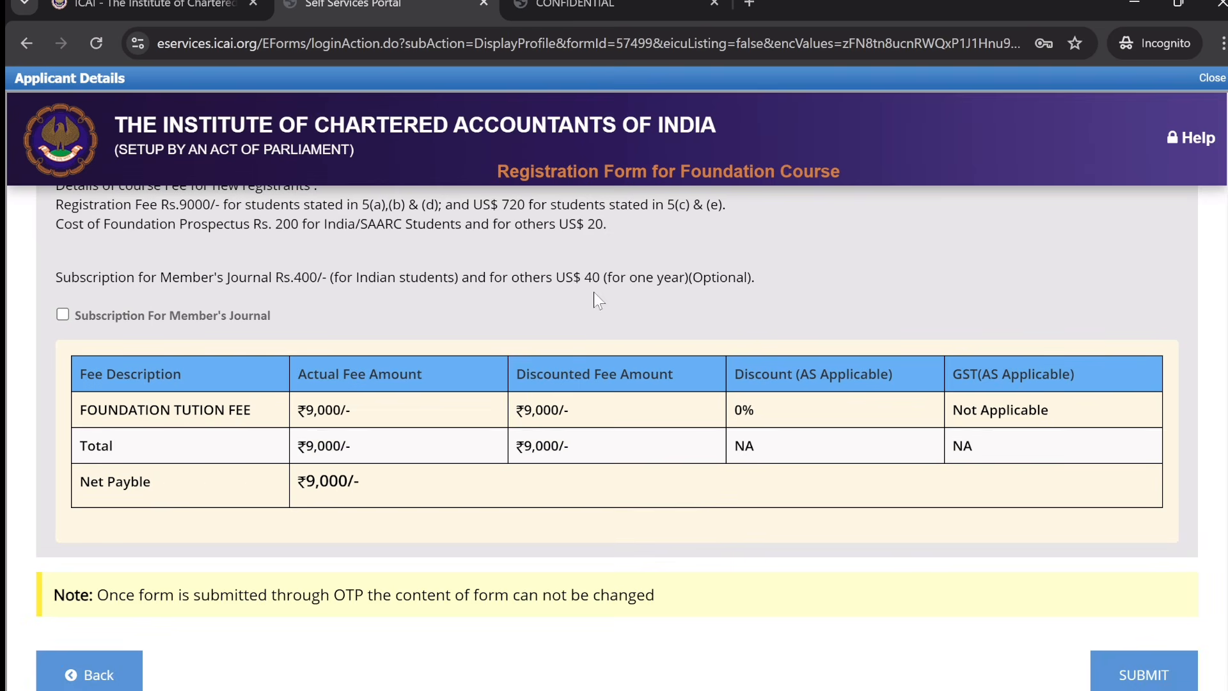
{"action": "scroll", "coordinate": [614, 384], "scroll_direction": "down", "scroll_amount": 1}
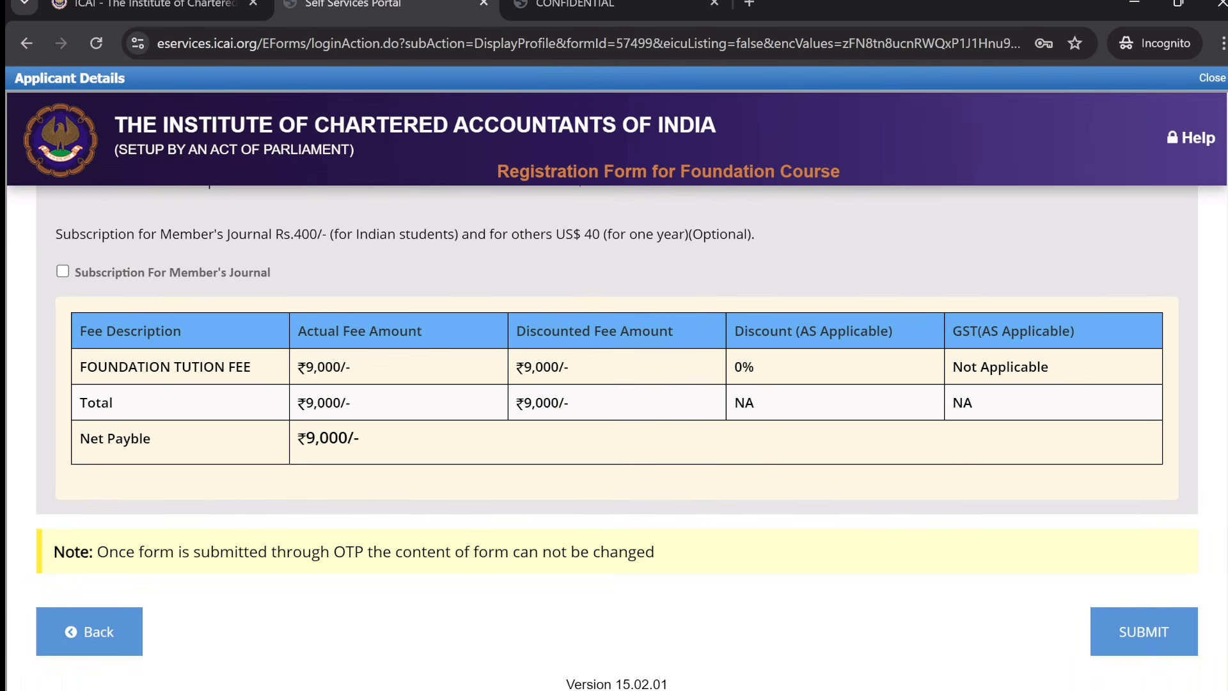
- Submit and confirm the registration form, then choose UPI QR Code for the ₹9000 fee
{"action": "left_click", "coordinate": [1143, 631]}
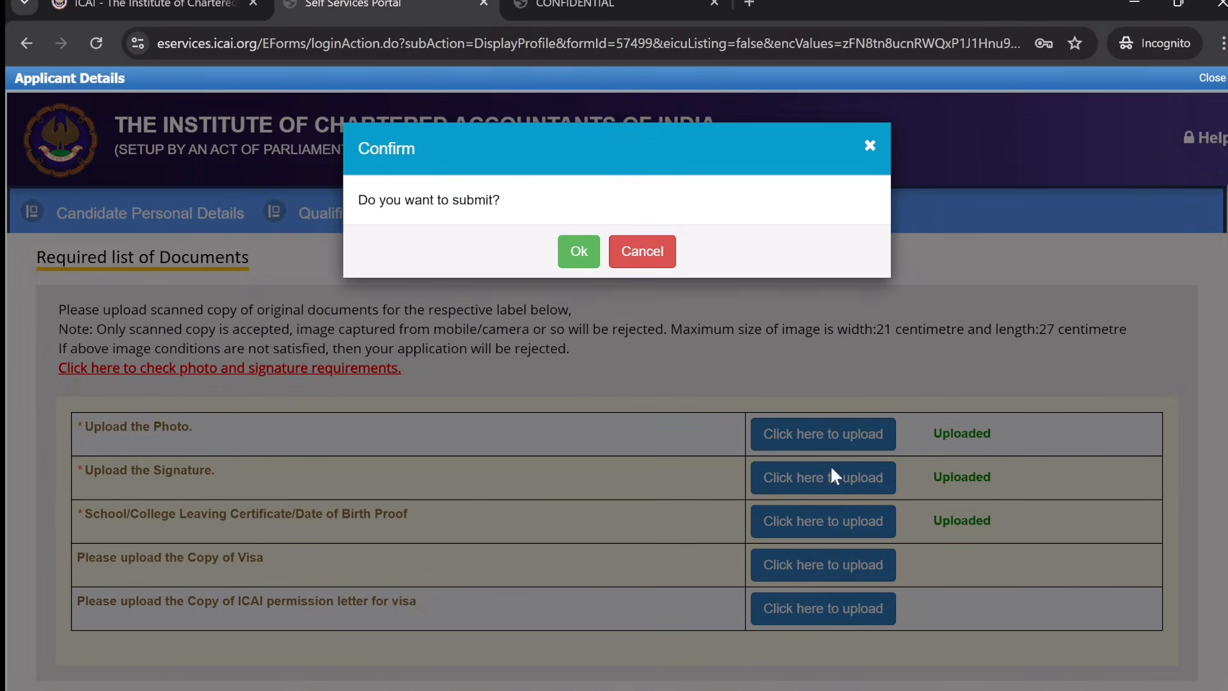
{"action": "left_click", "coordinate": [584, 260]}
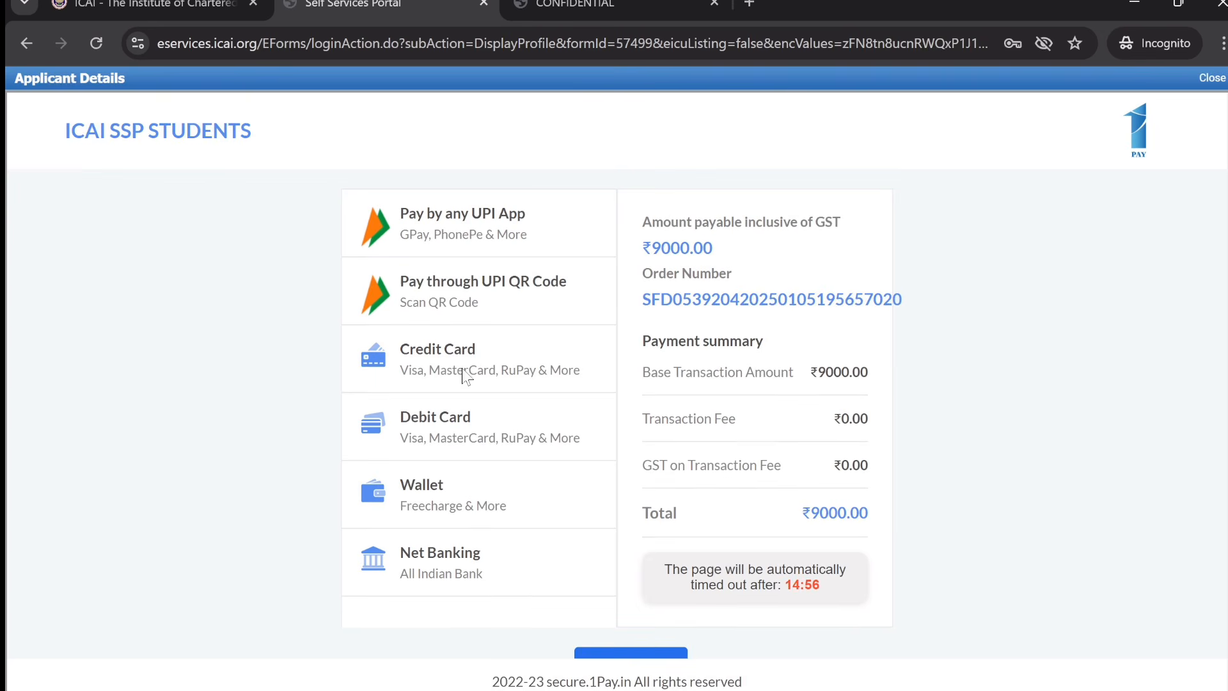
{"action": "left_click", "coordinate": [502, 301]}
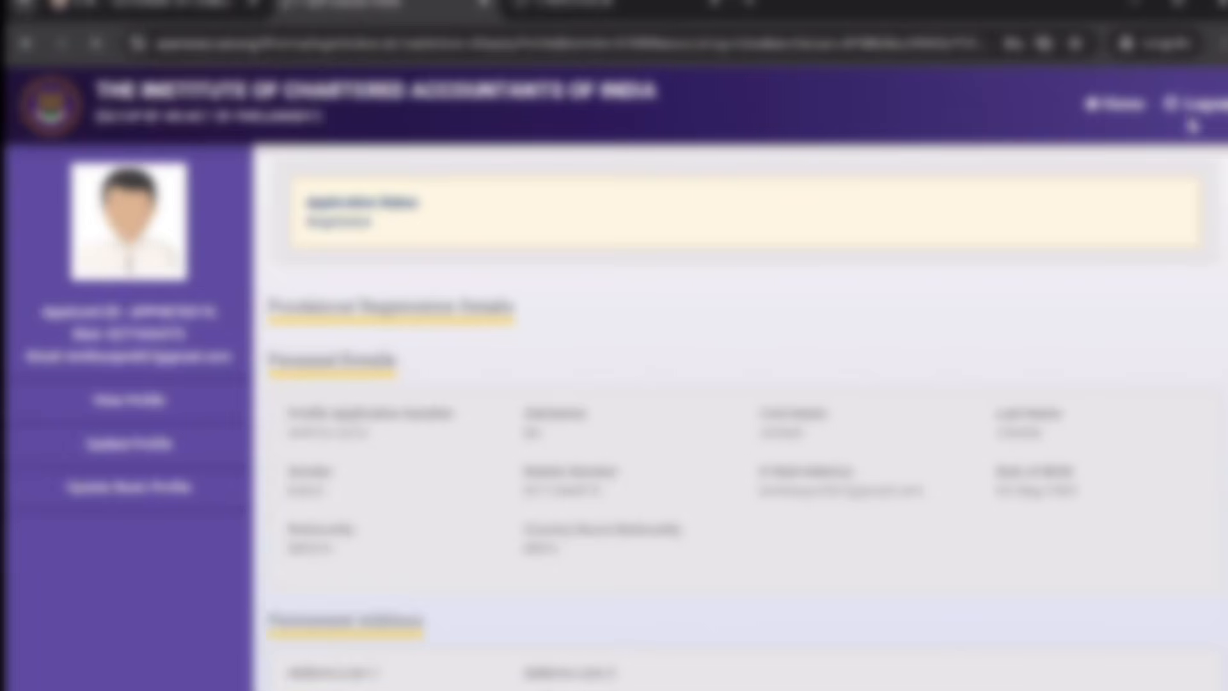
- Log out and sign back in with the user ID and password, dismissing the instructions notice
{"action": "left_click", "coordinate": [1208, 110]}
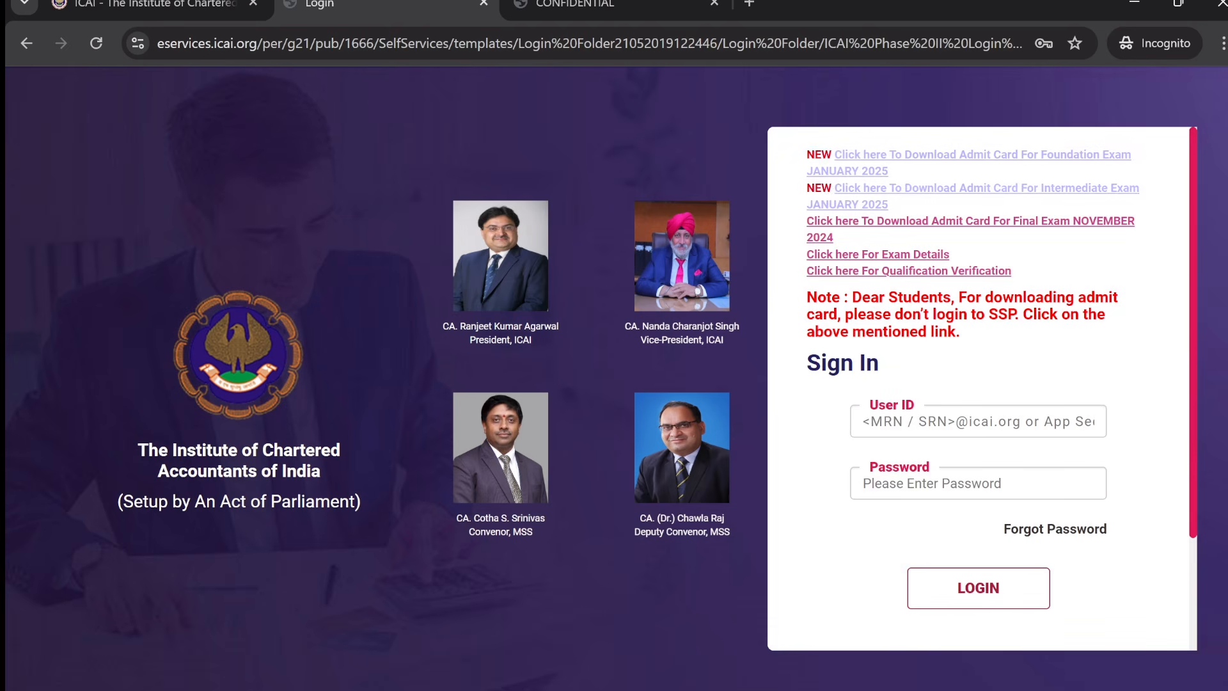
{"action": "left_click", "coordinate": [978, 421]}
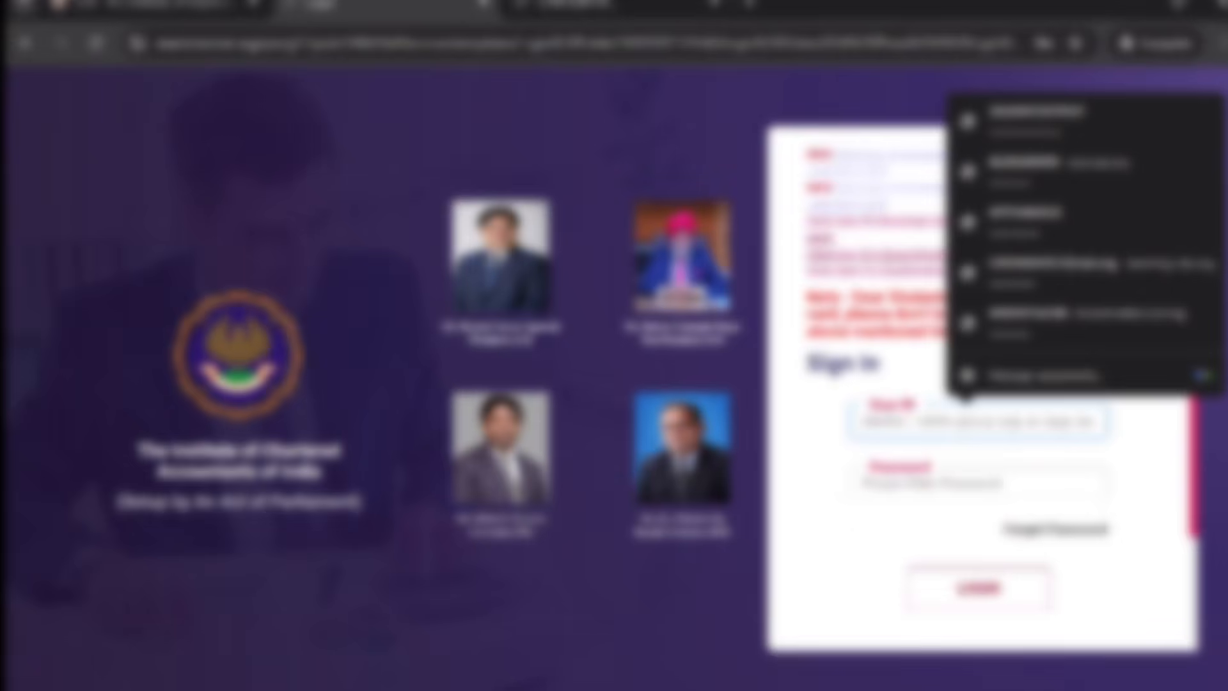
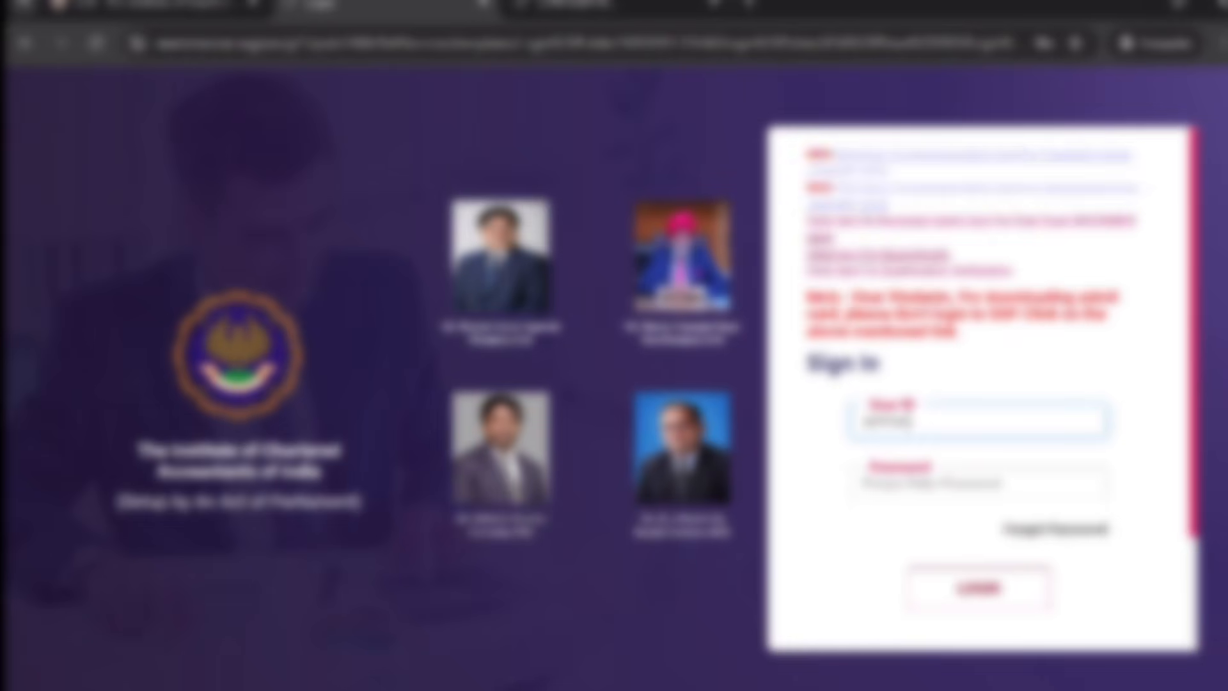
{"action": "key", "text": "Tab"}
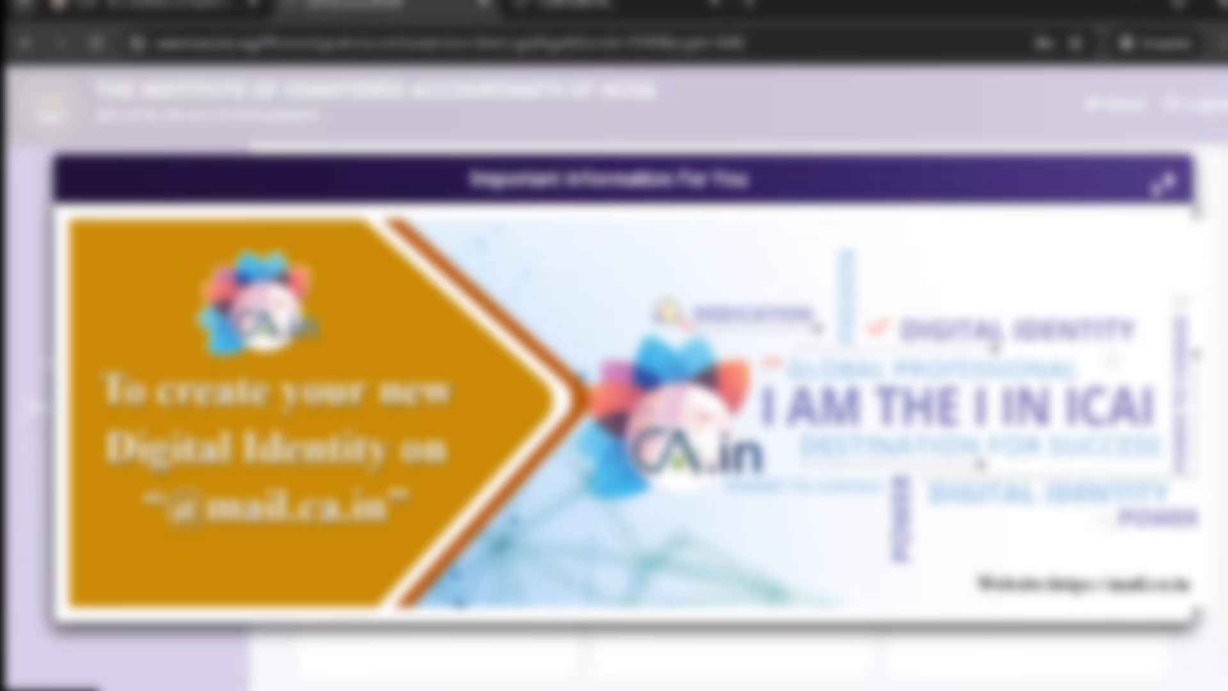
{"action": "left_click", "coordinate": [1171, 186]}
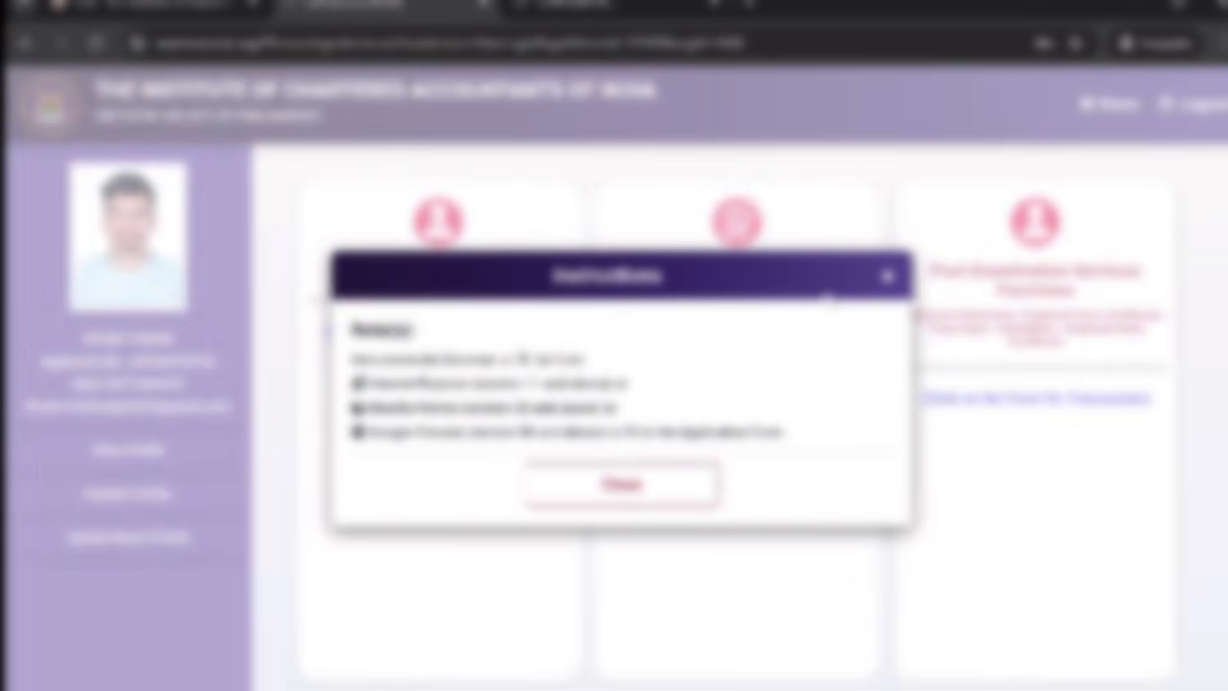
{"action": "left_click", "coordinate": [641, 496]}
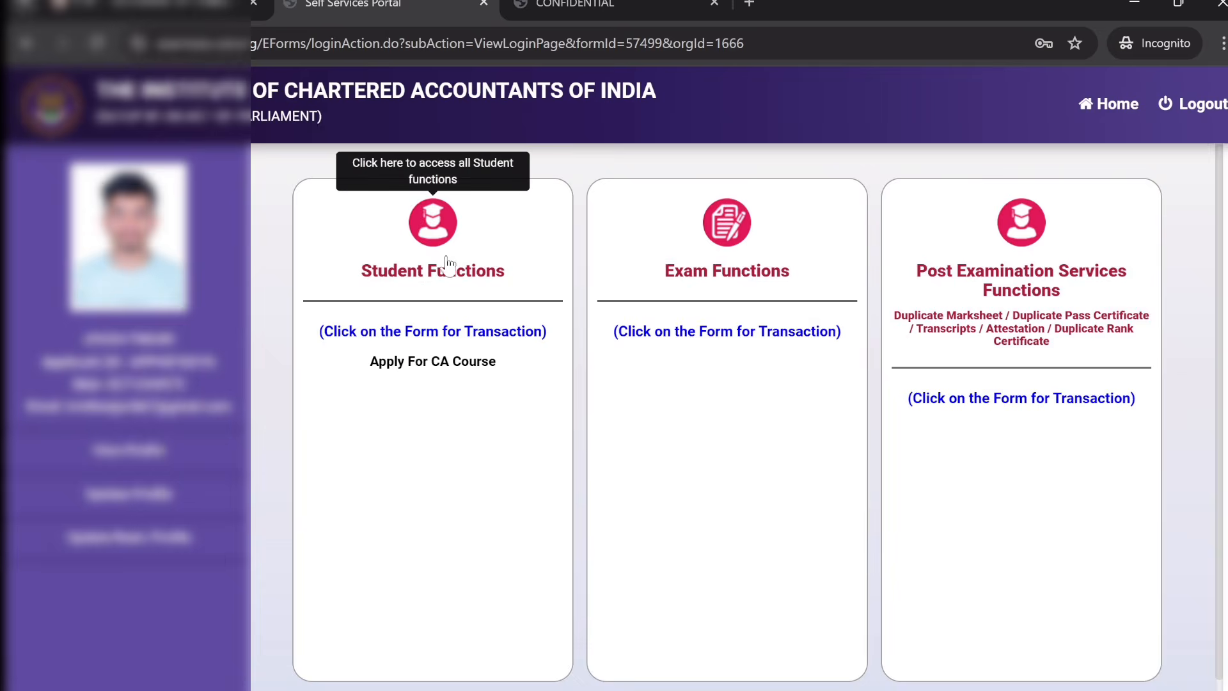
- Go to Student Functions' Submitted/Pending Applications list of saved registration applications
{"action": "left_click", "coordinate": [410, 275]}
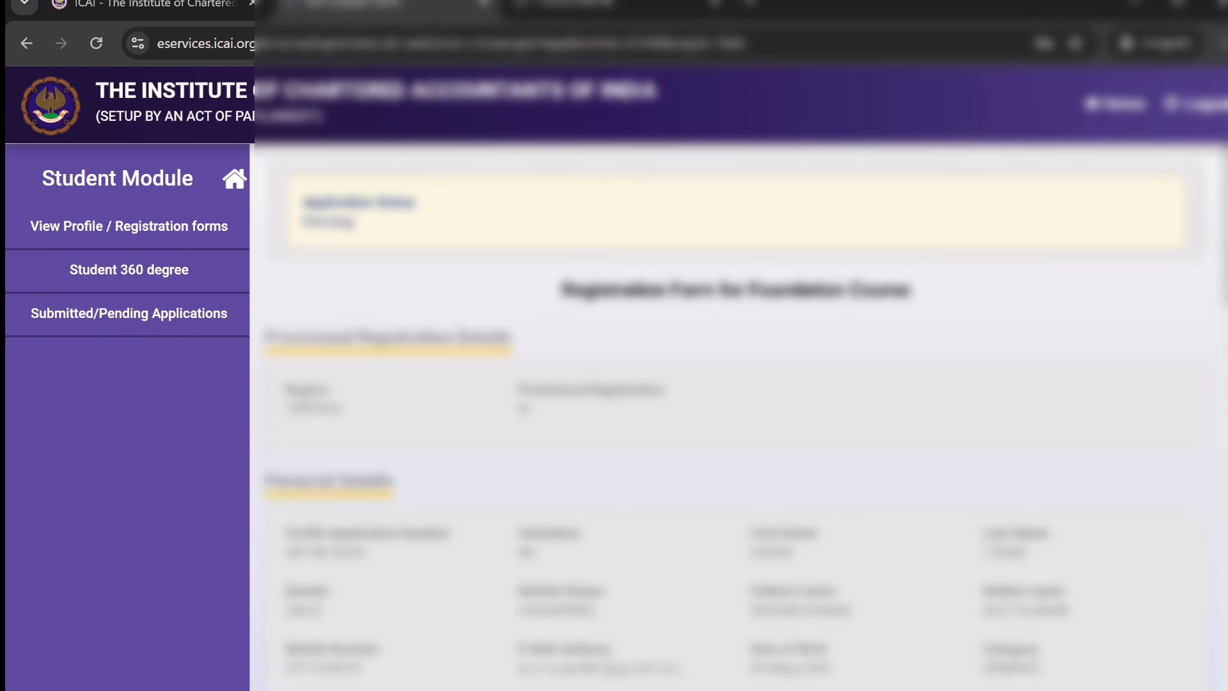
{"action": "left_click", "coordinate": [177, 324]}
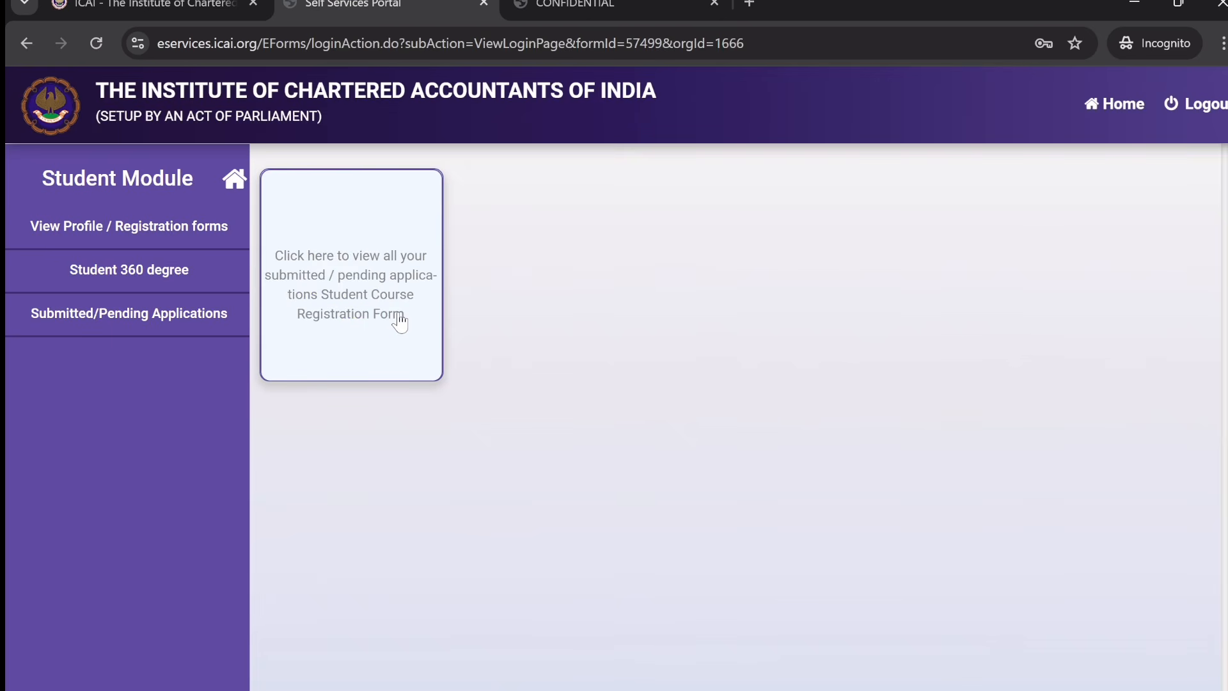
{"action": "left_click", "coordinate": [399, 320]}
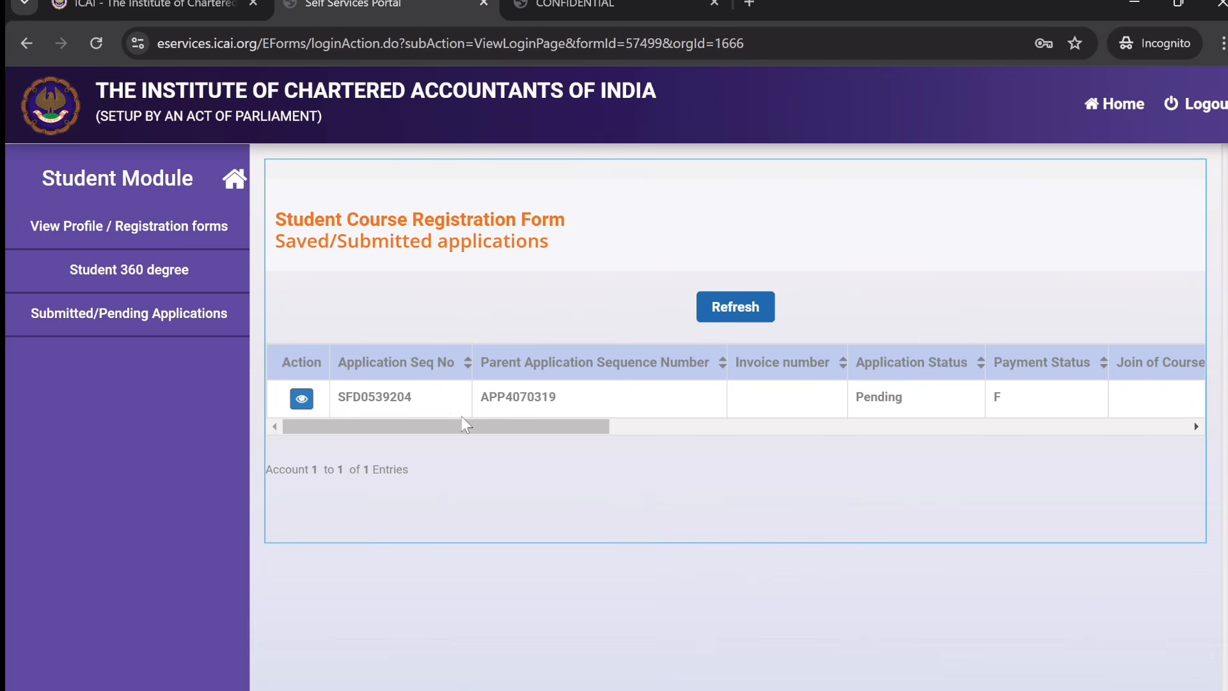
- Check the Foundation application shows payment status F and Pending, then view its applicant details
{"action": "left_click_drag", "start_coordinate": [465, 427], "coordinate": [612, 450]}
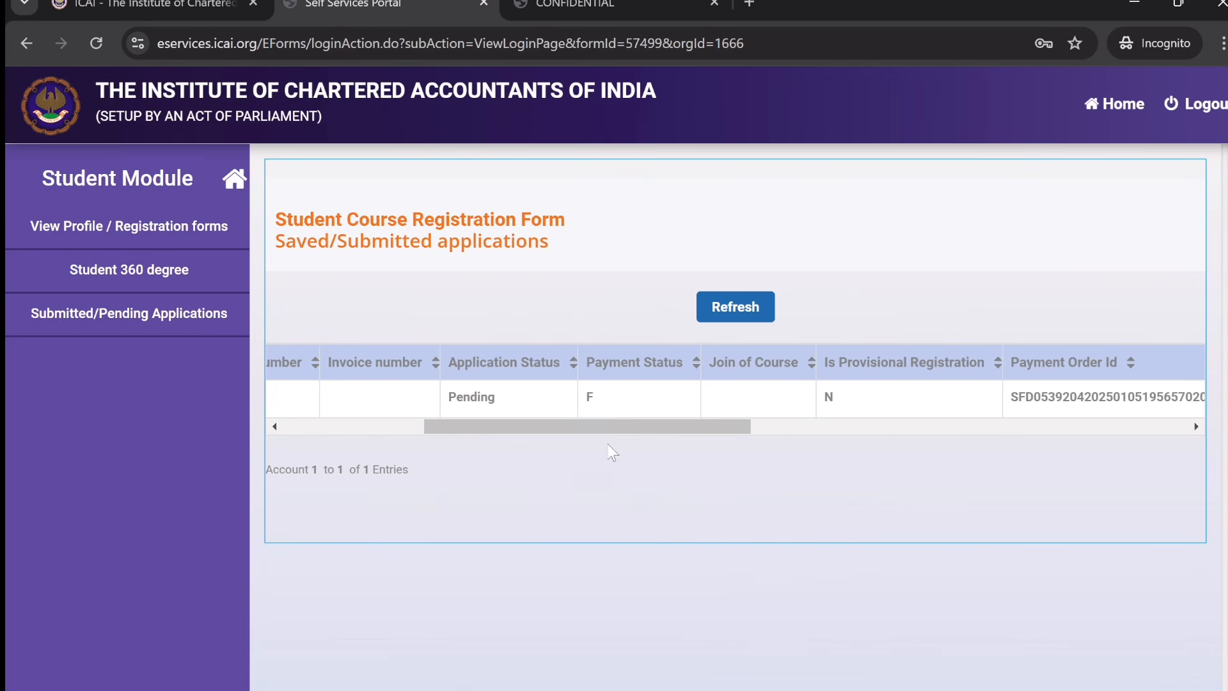
{"action": "double_click", "coordinate": [588, 399]}
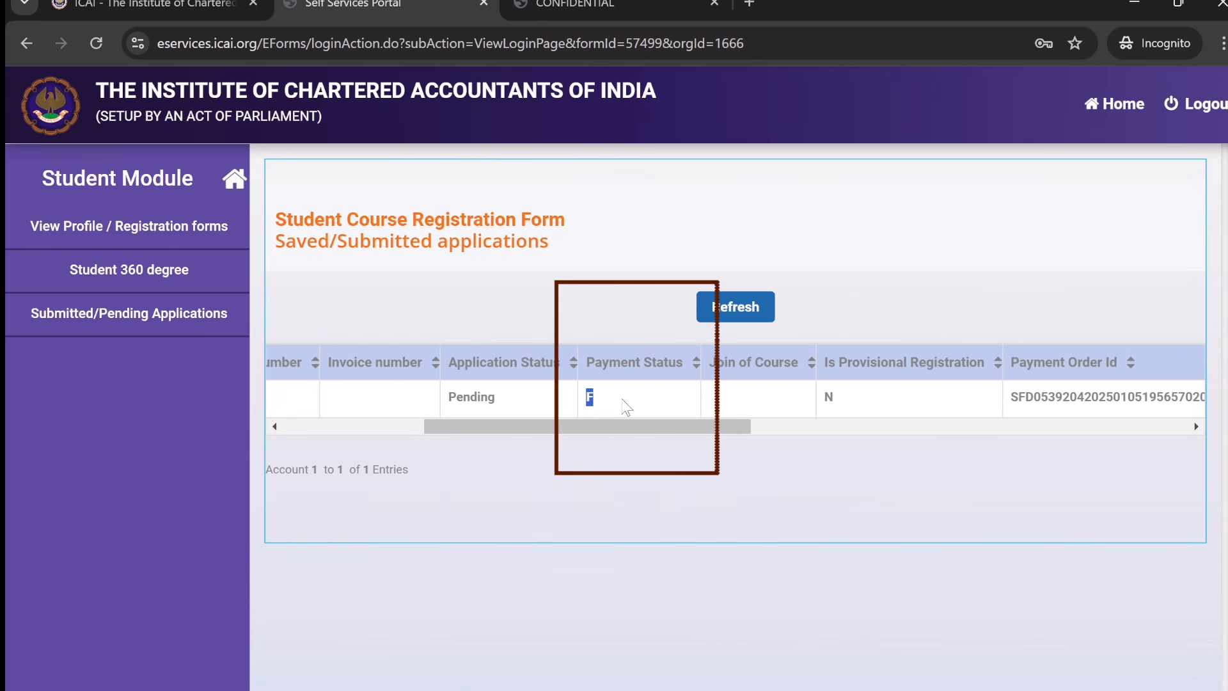
{"action": "mouse_move", "coordinate": [585, 362]}
{"action": "left_mouse_down"}
{"action": "mouse_move", "coordinate": [666, 384]}
{"action": "mouse_move", "coordinate": [696, 374]}
{"action": "mouse_move", "coordinate": [592, 362]}
{"action": "mouse_move", "coordinate": [692, 371]}
{"action": "left_mouse_up"}
{"action": "left_click", "coordinate": [594, 405]}
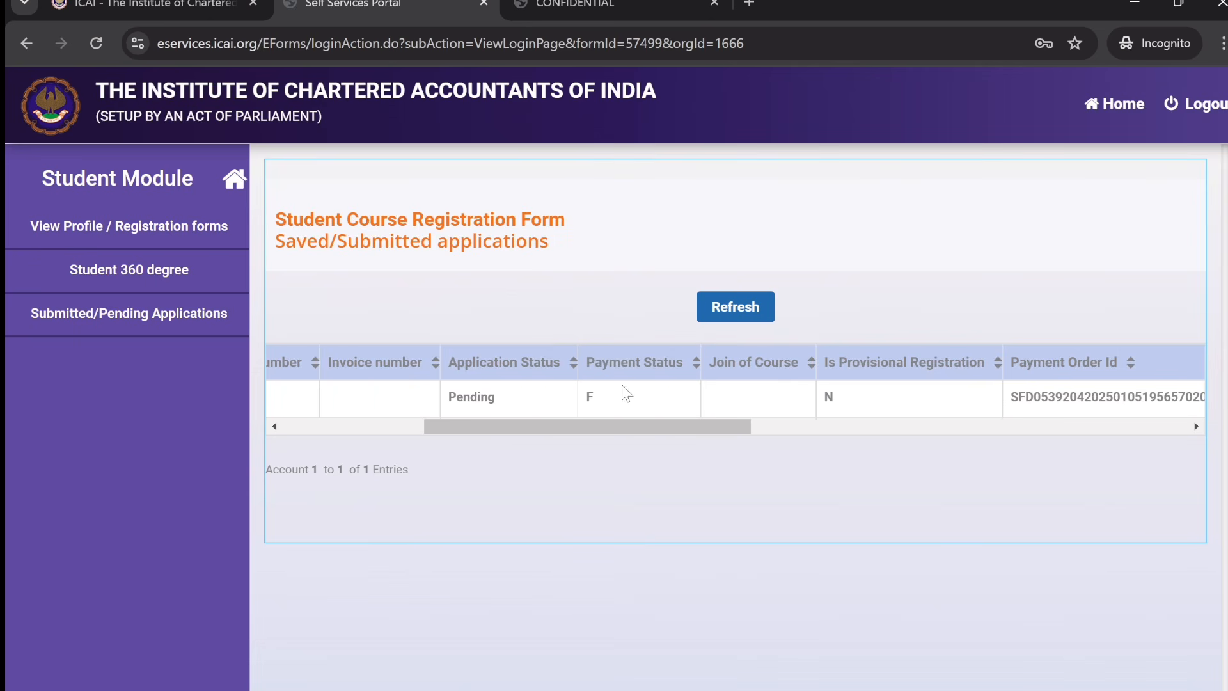
{"action": "left_click_drag", "start_coordinate": [644, 429], "coordinate": [584, 431]}
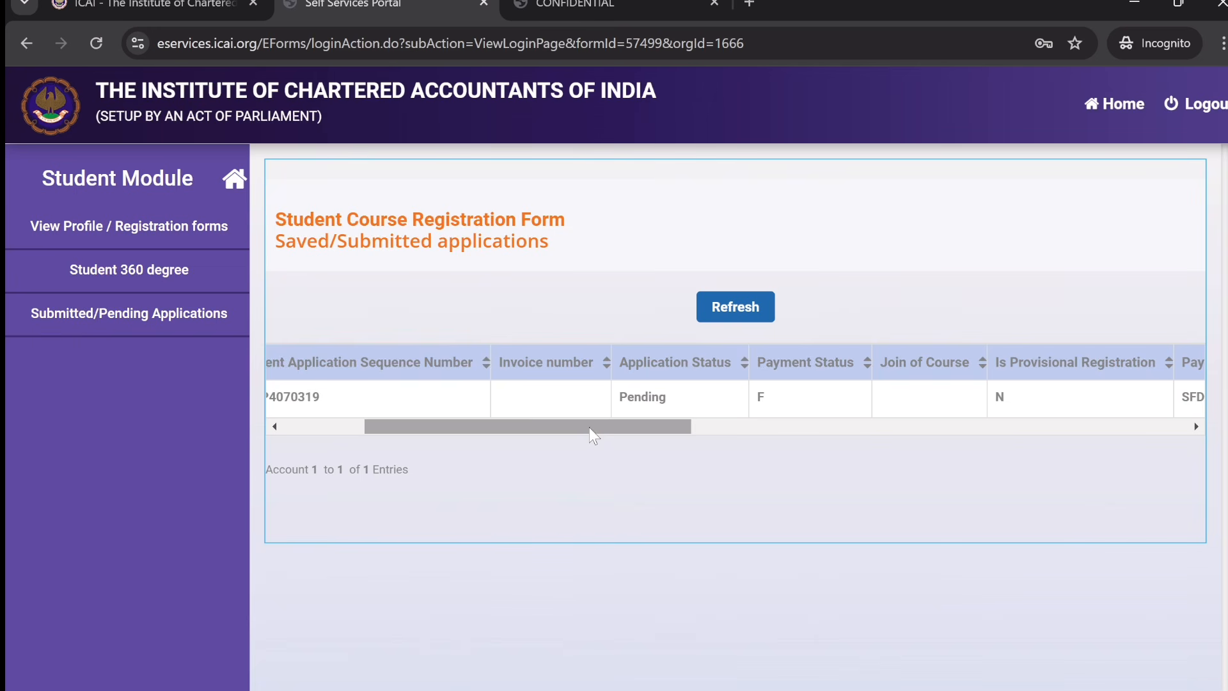
{"action": "left_click_drag", "start_coordinate": [589, 427], "coordinate": [405, 433]}
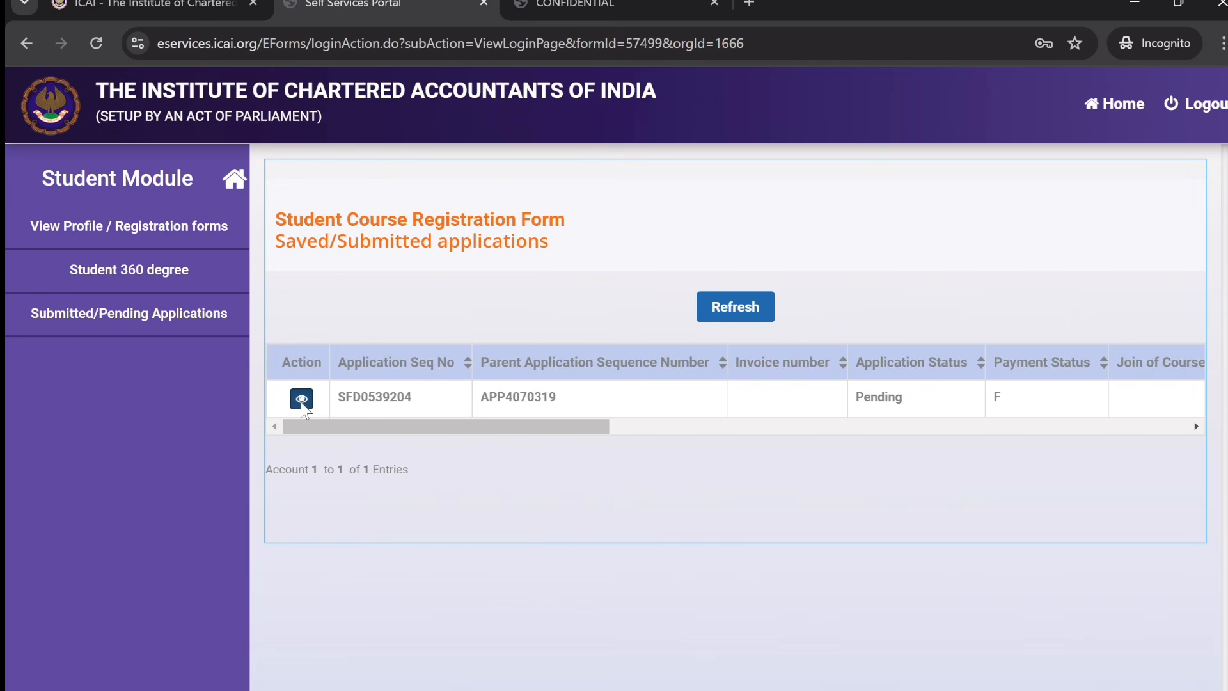
{"action": "left_click", "coordinate": [301, 402]}
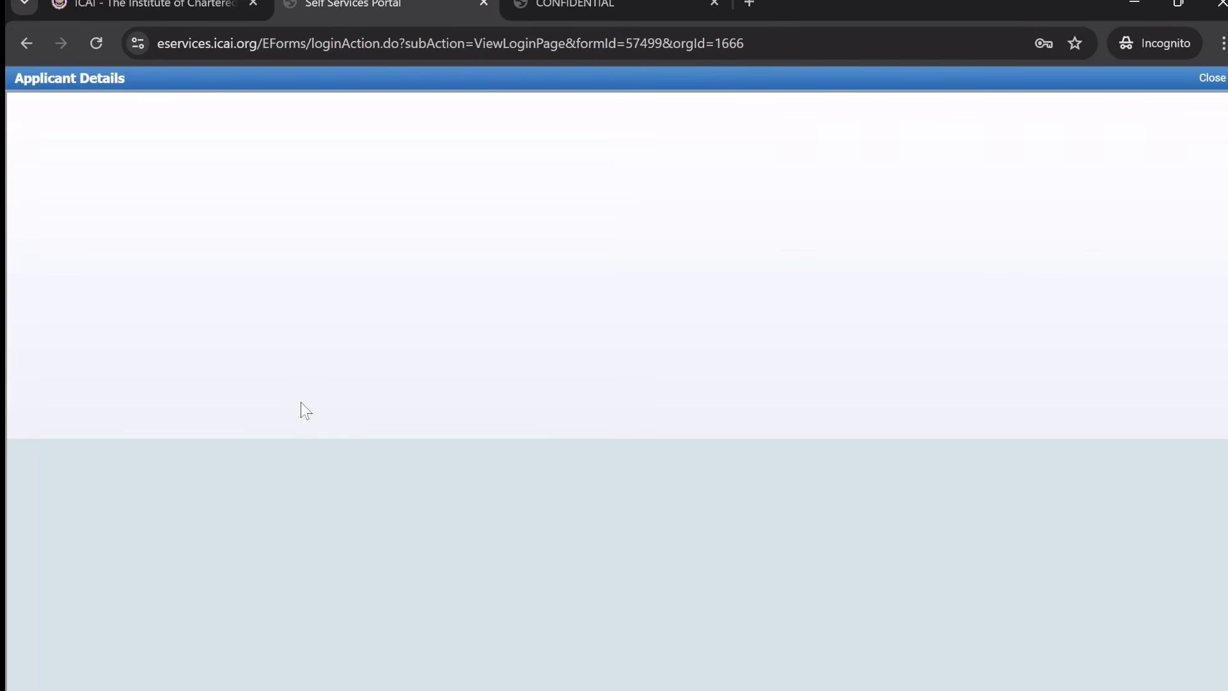